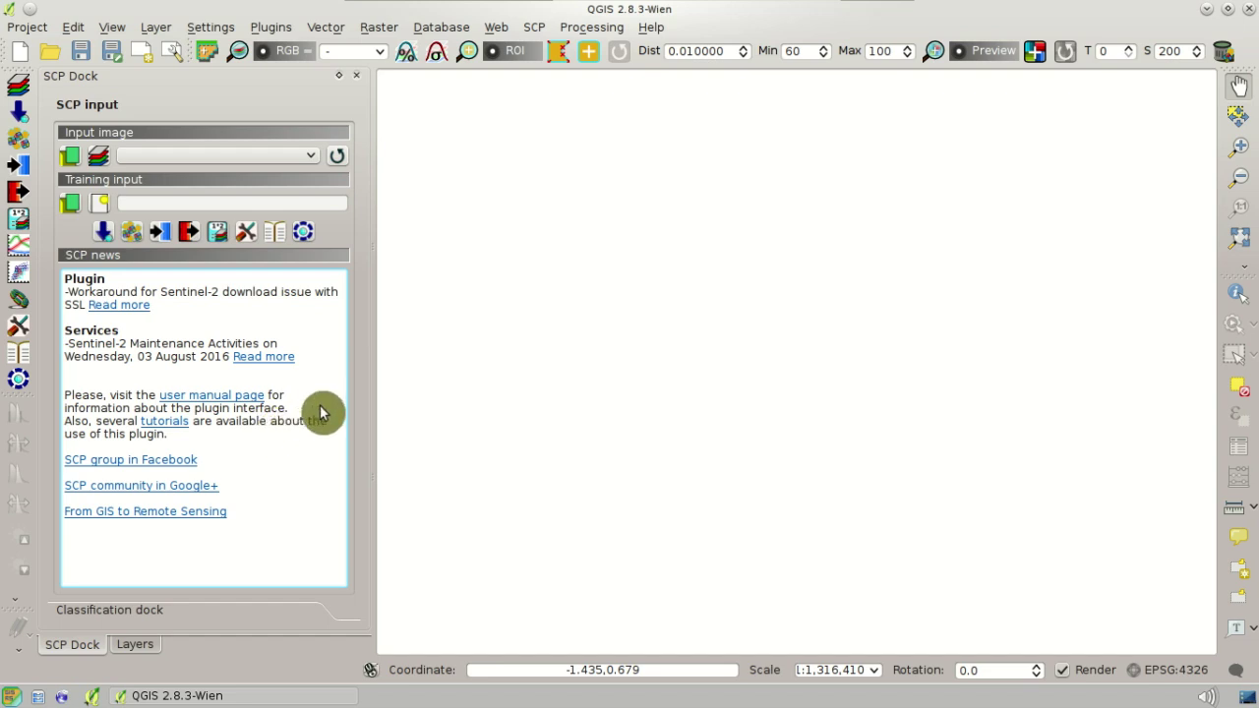
- Review the classification dock's ROI creation, macroclasses, classification algorithm and output sections, plus the empty band set window
left_click(305, 616)
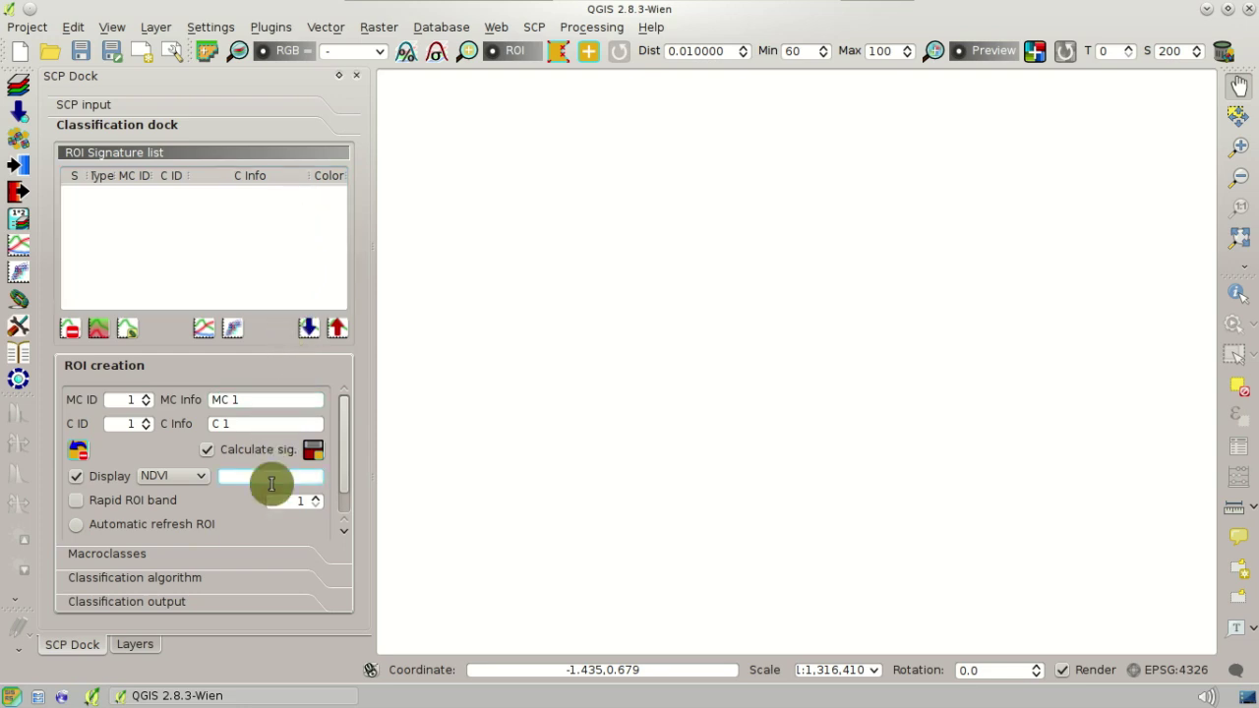
left_click(273, 556)
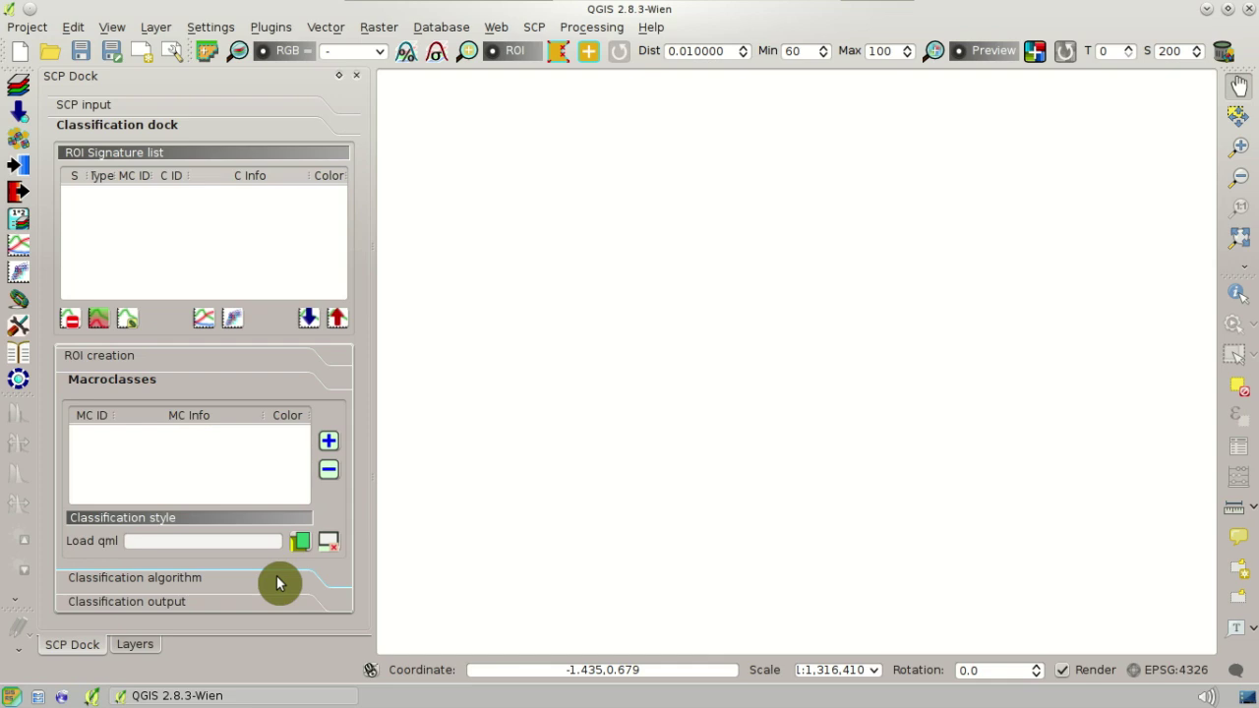
left_click(277, 580)
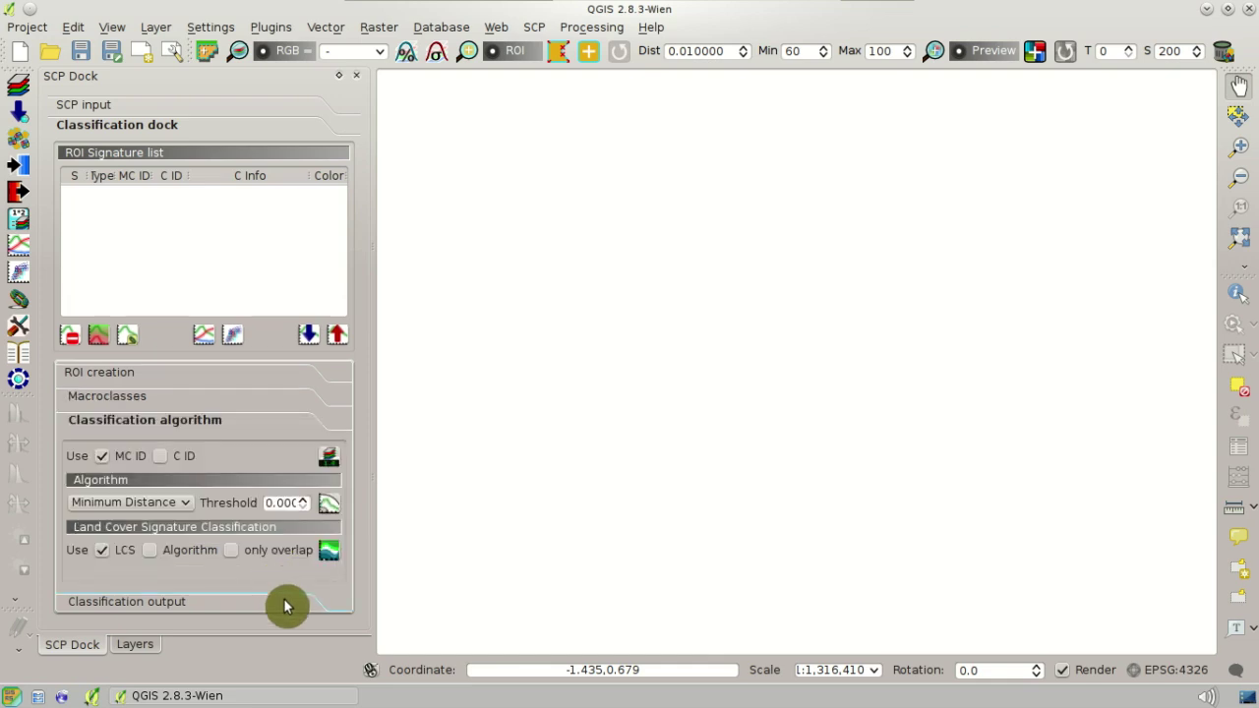
left_click(283, 600)
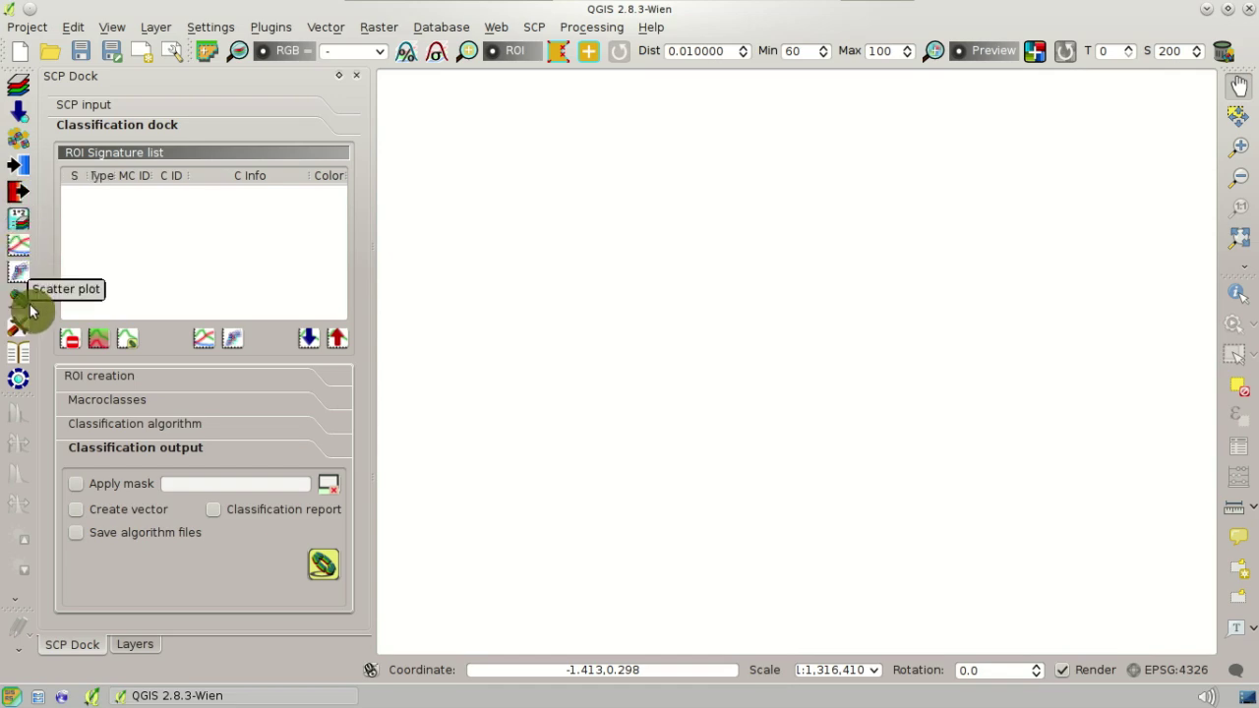
left_click(20, 90)
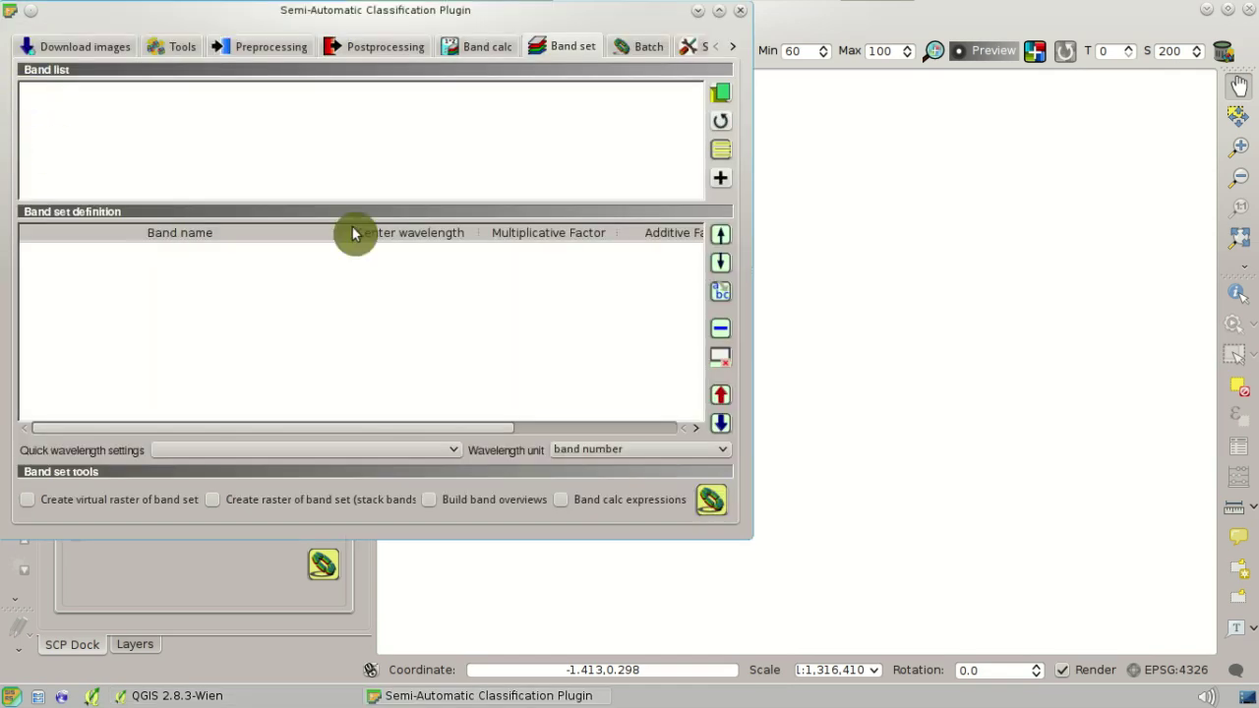
left_click_drag(390, 25, 720, 101)
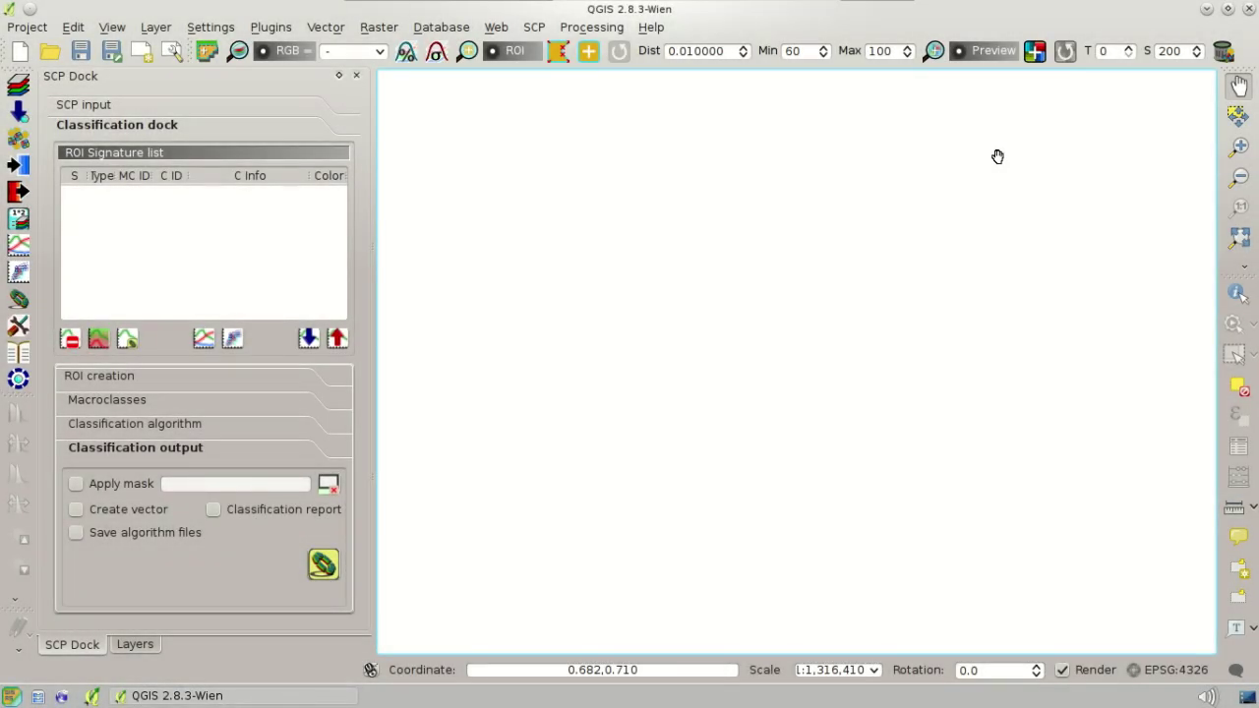
- Load the ten Sentinel-2 band rasters B02 to B12, including B8A, from the sentinel2_sample folder as the SCP input image
left_click(296, 112)
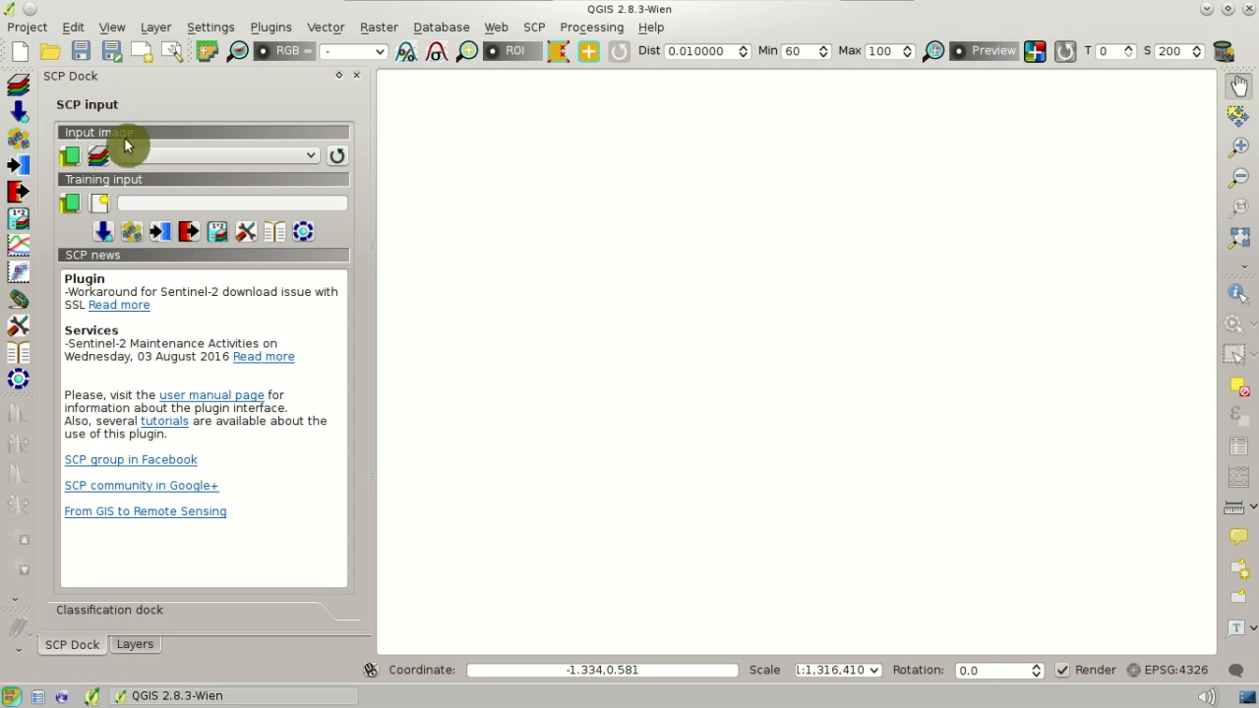
left_click(69, 157)
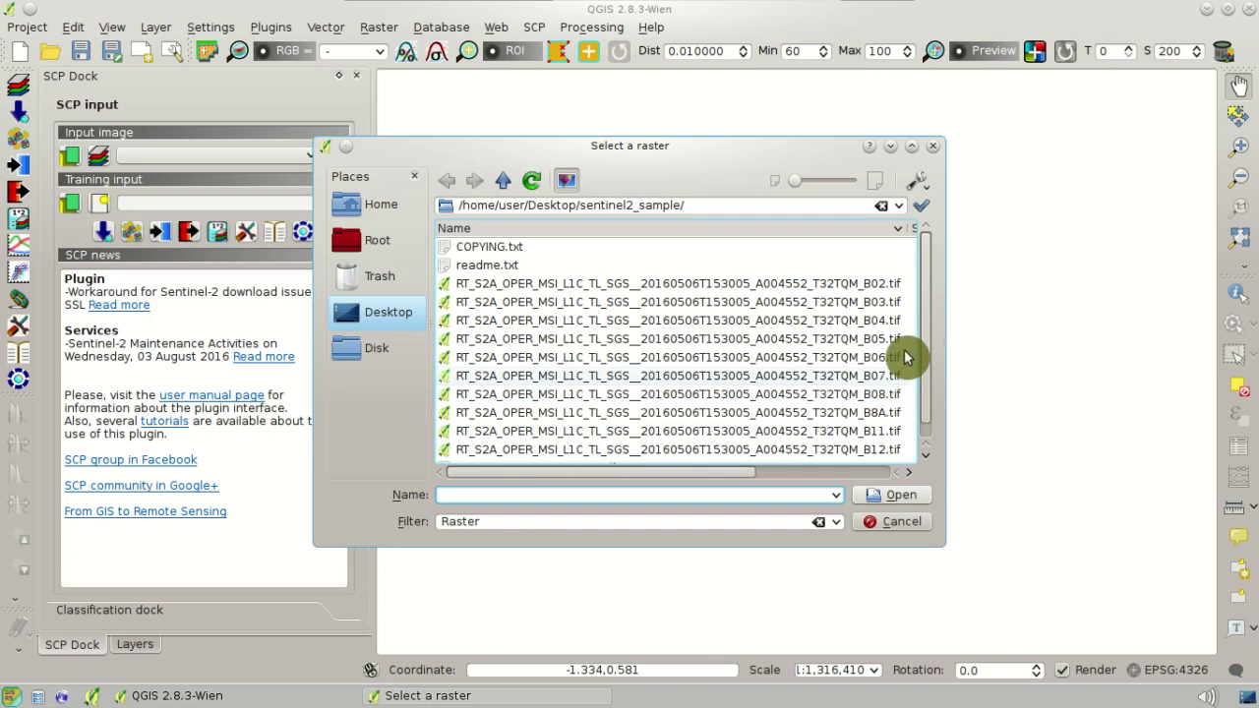
scroll(928, 295, "down", 1)
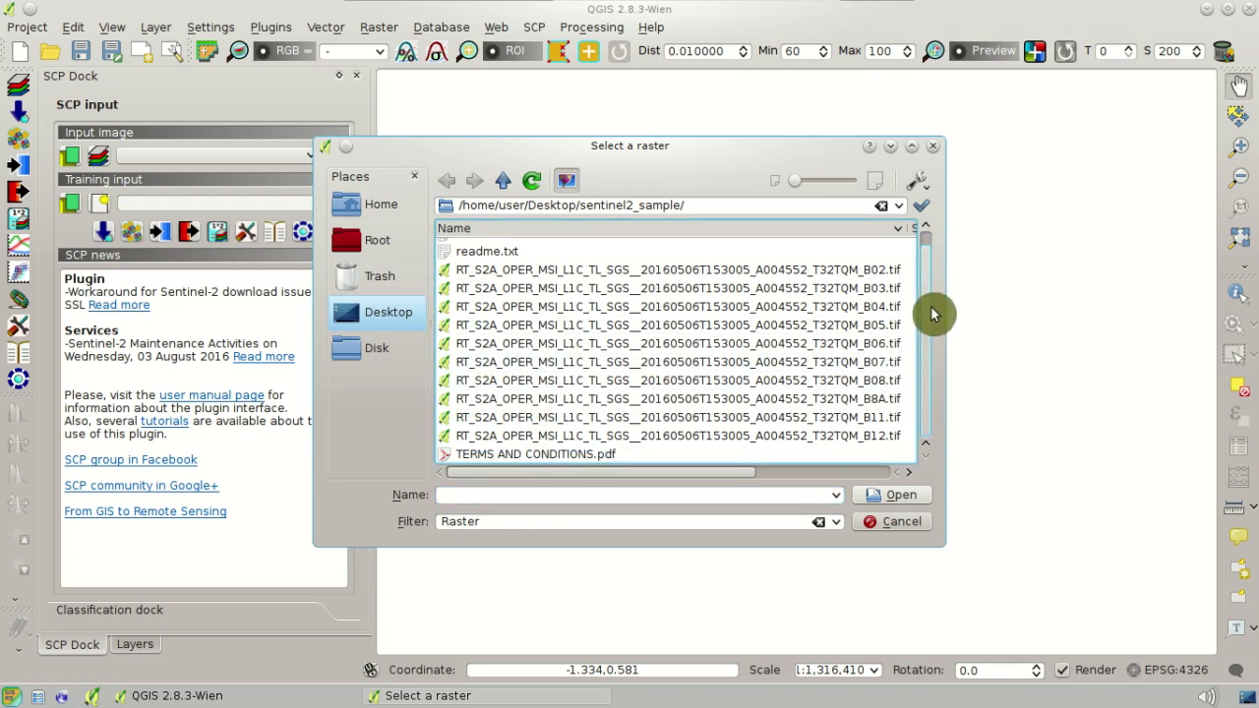
scroll(934, 300, "up", 1)
left_click(870, 286)
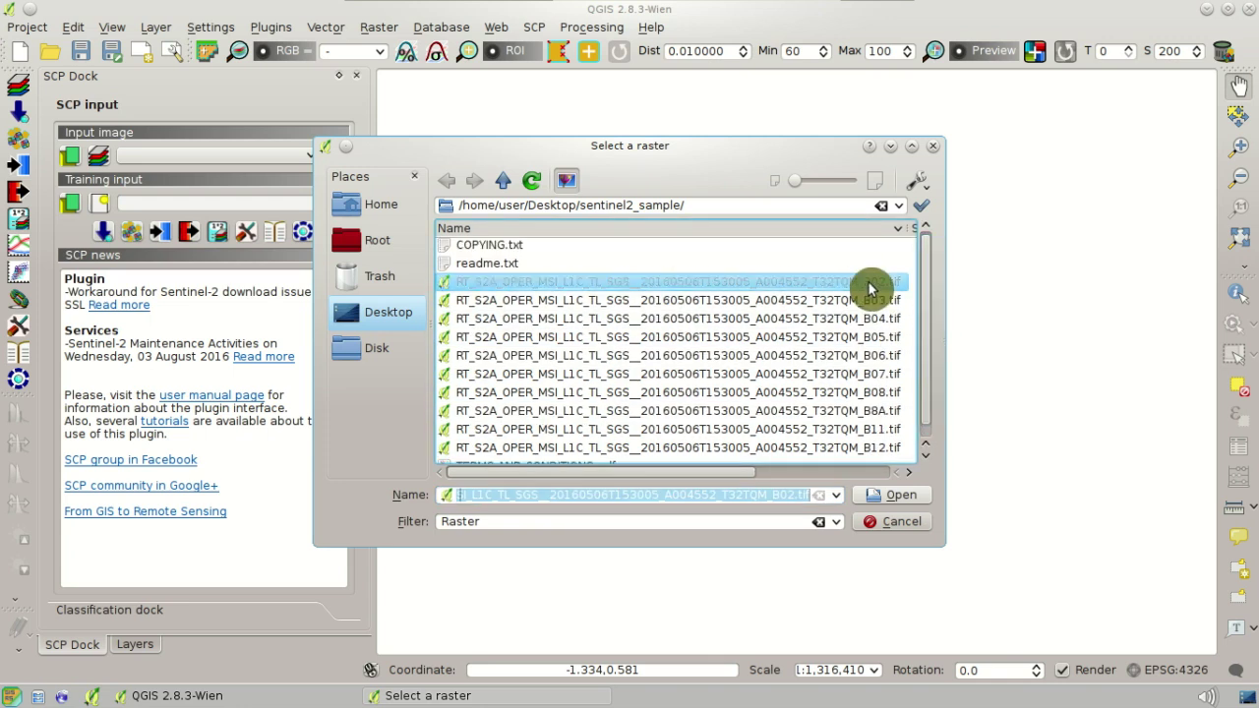
left_click(886, 451, "shift")
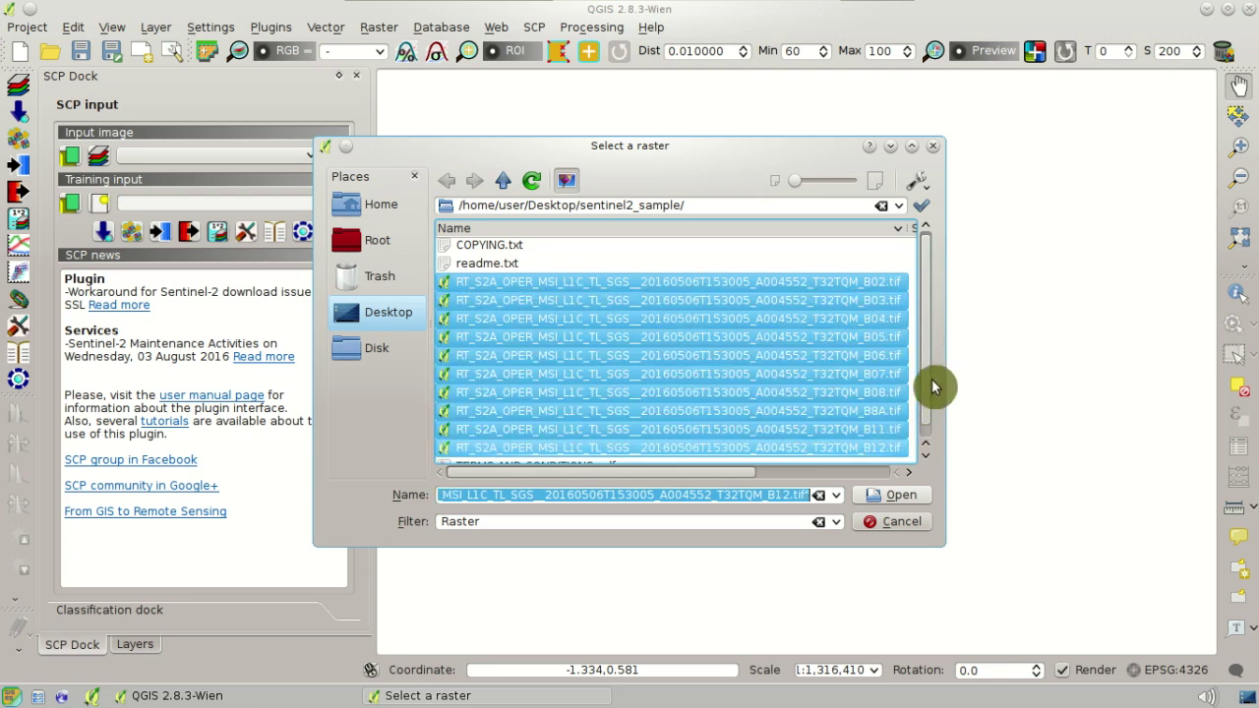
scroll(927, 394, "down", 1)
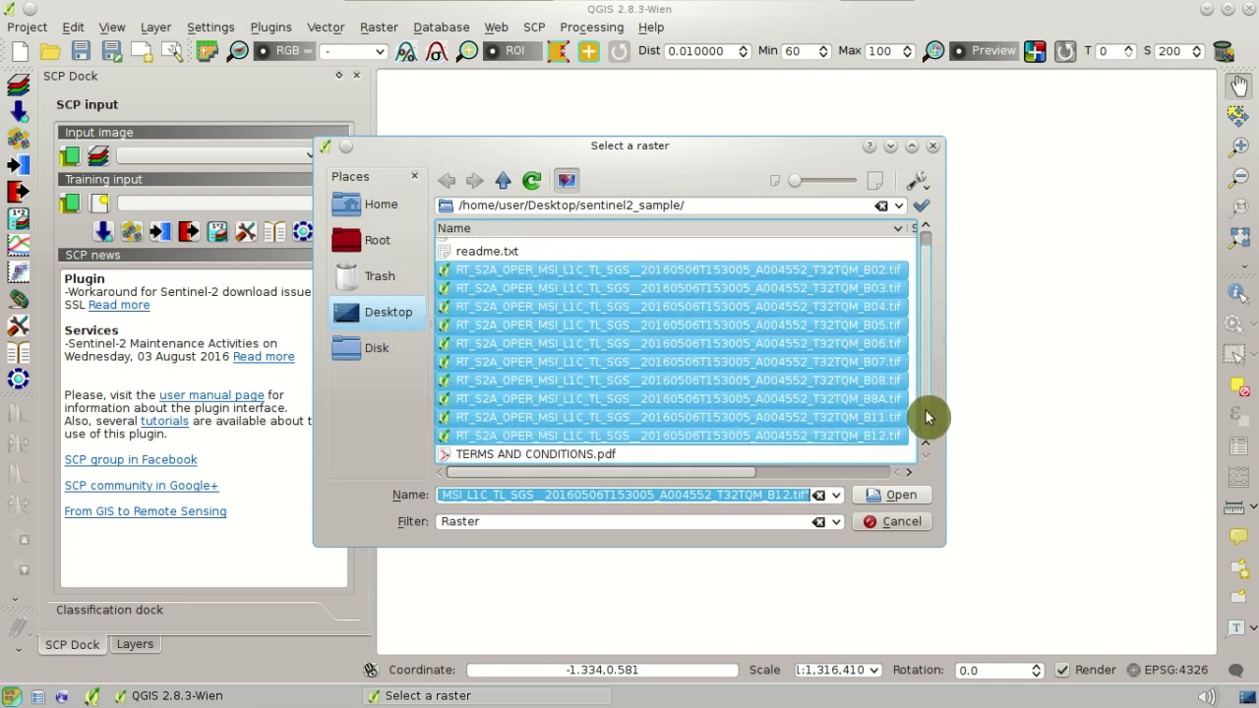
left_click(906, 499)
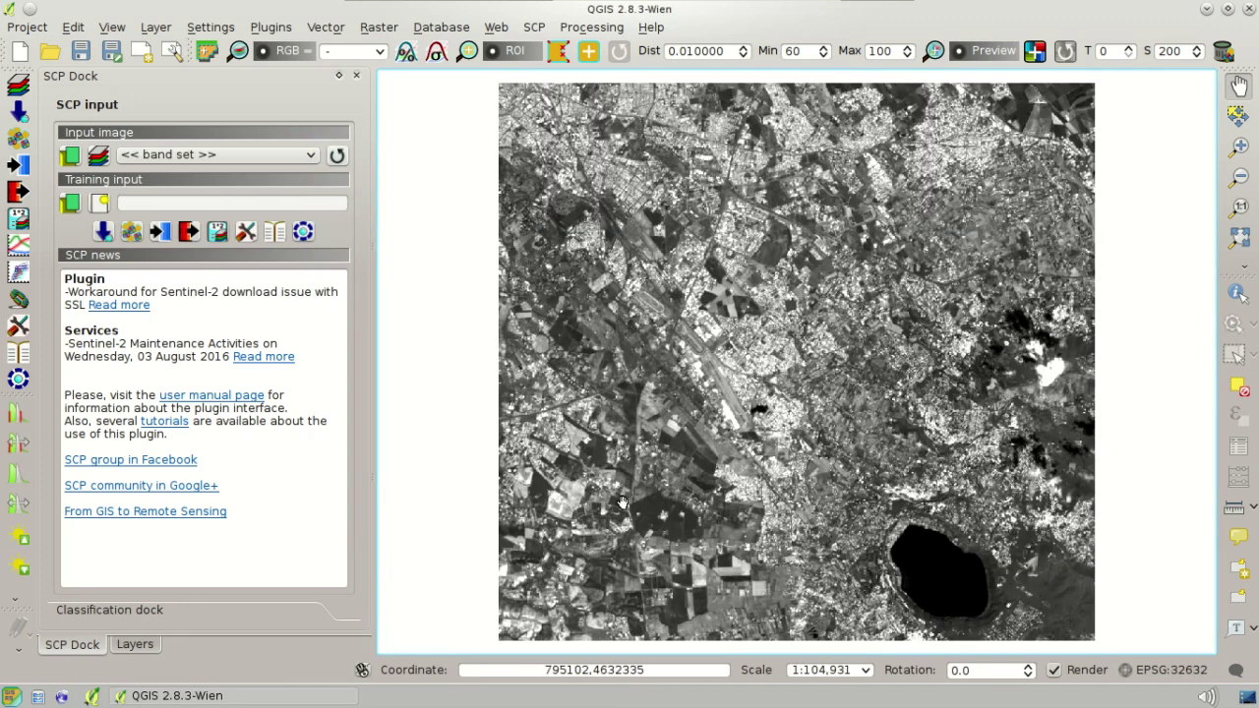
- Check the loaded band order and assign the Sentinel-2 [bands 2, 3, 4, 5, 6, 7, 8, 8A, 11, 12] quick wavelength settings to the band set
left_click(148, 644)
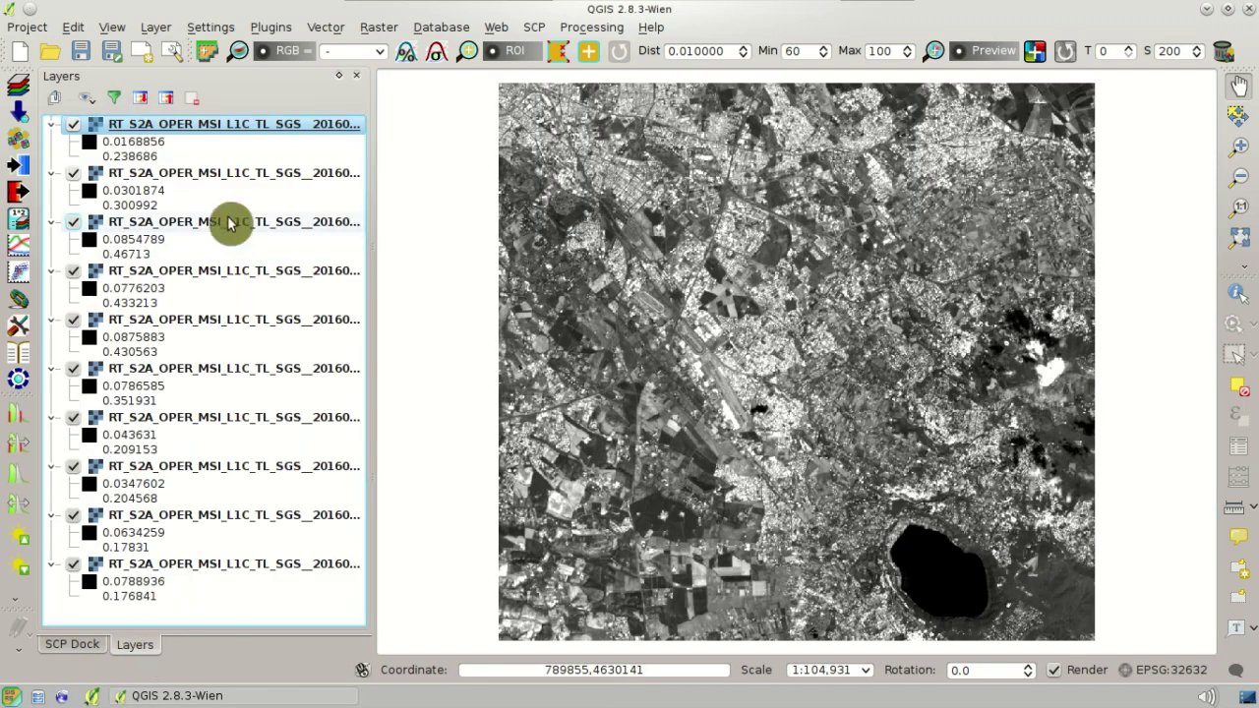
left_click(90, 652)
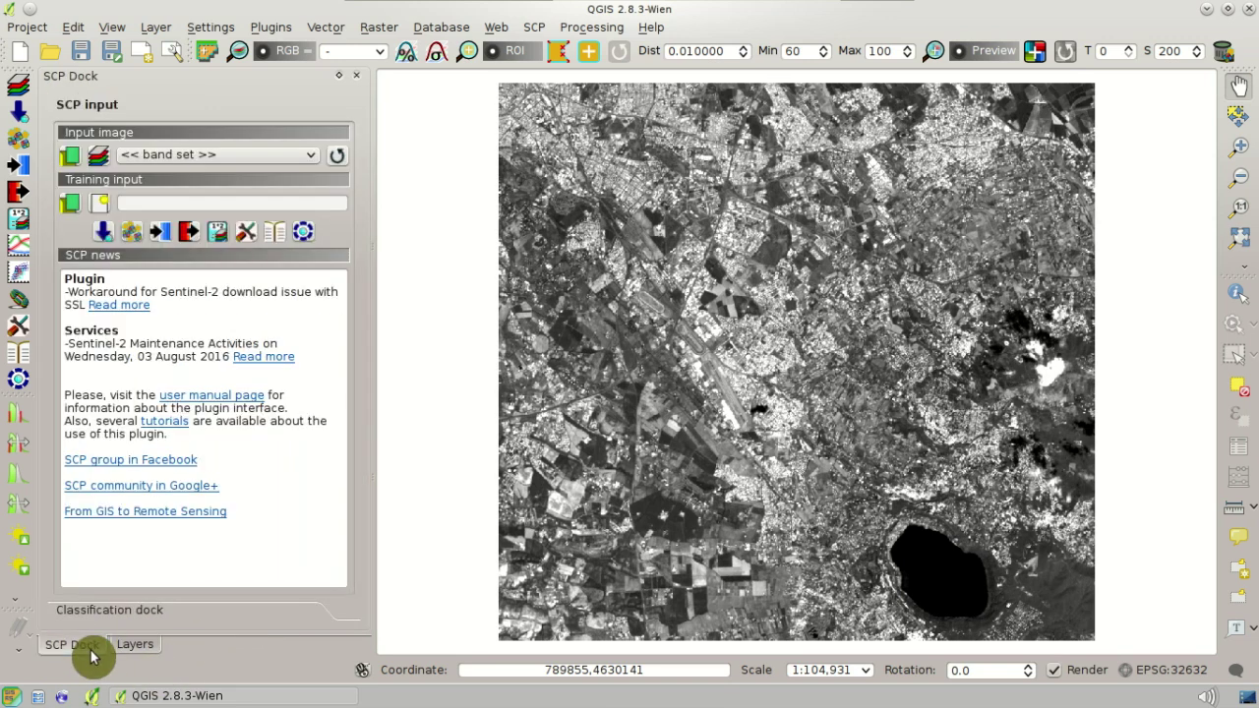
left_click(101, 159)
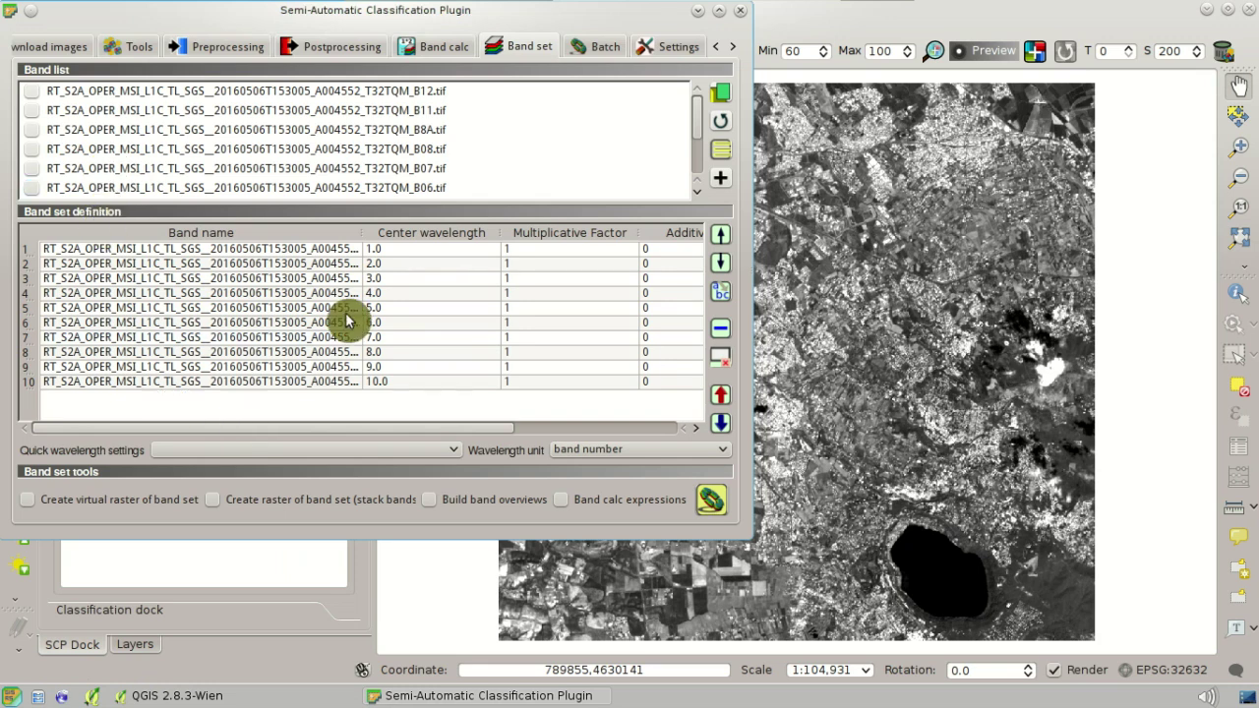
left_click_drag(596, 10, 708, 91)
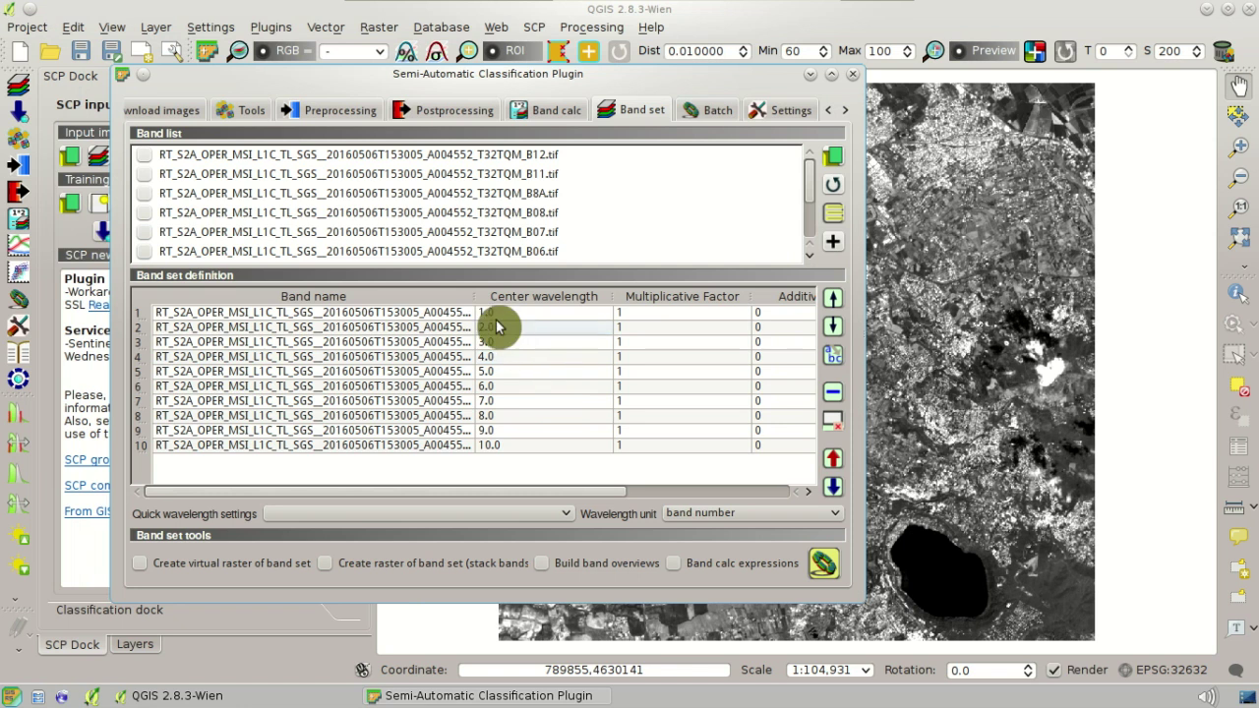
left_click_drag(476, 300, 573, 304)
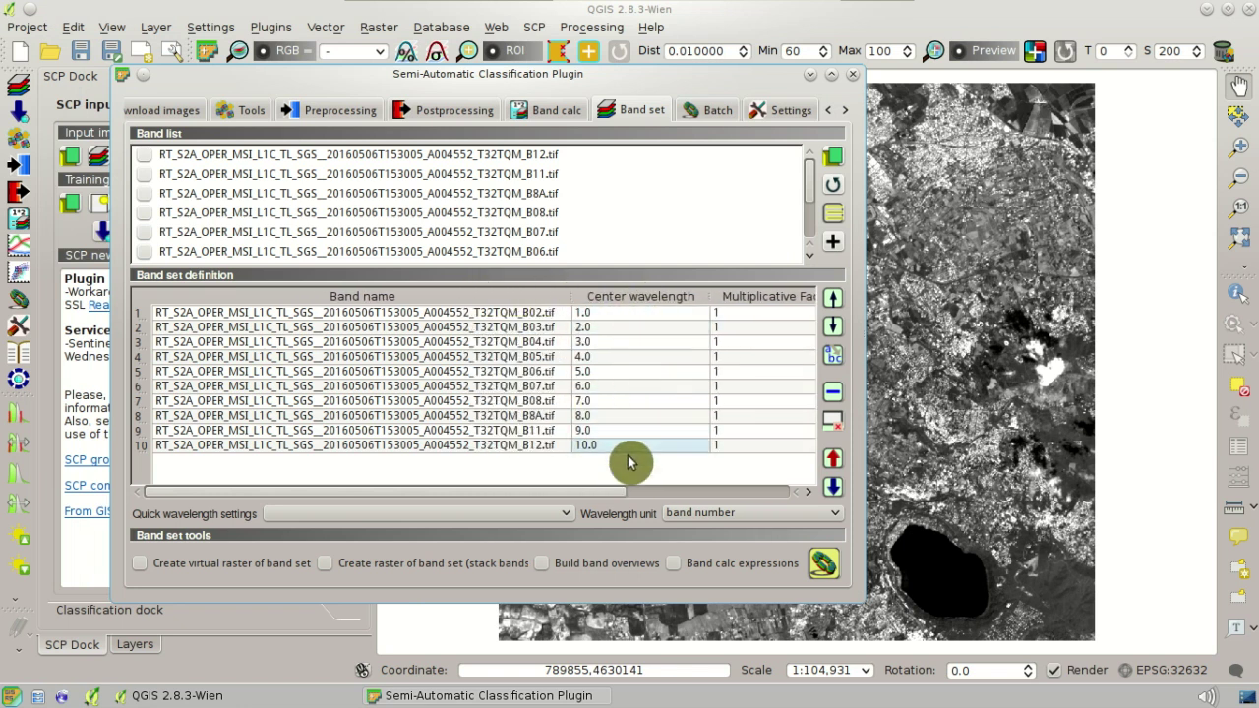
left_click(564, 513)
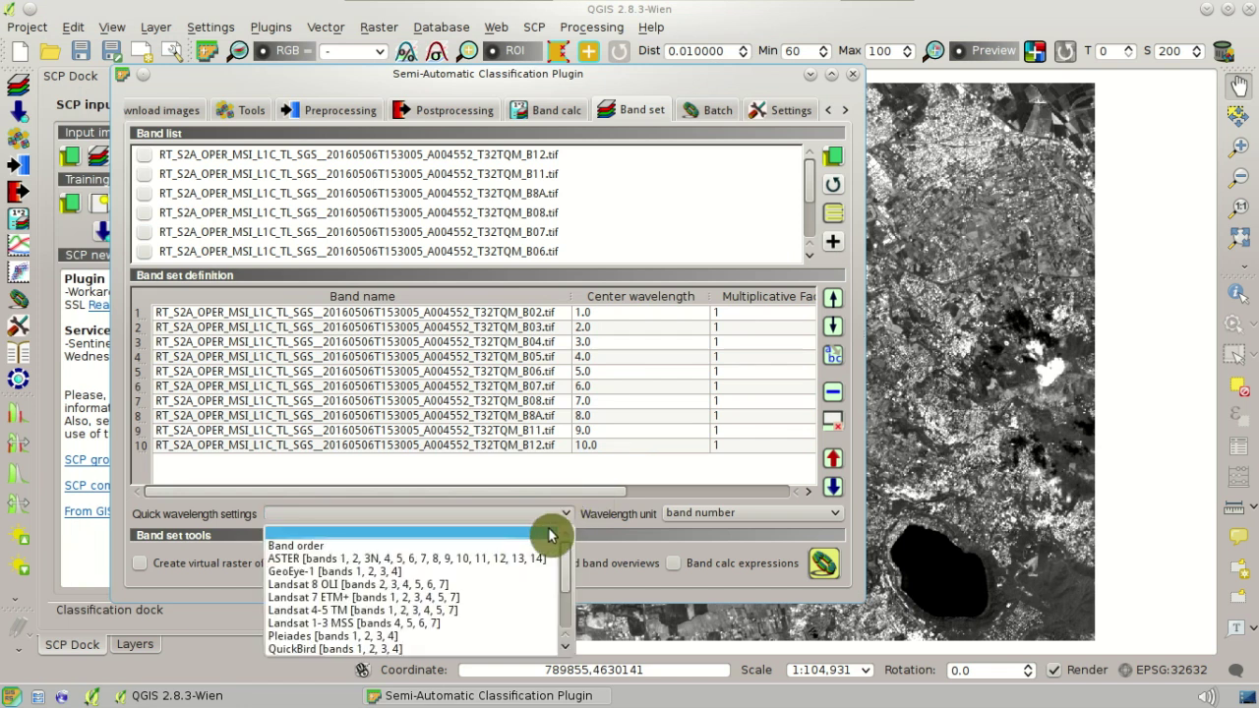
scroll(526, 569, "down", 2)
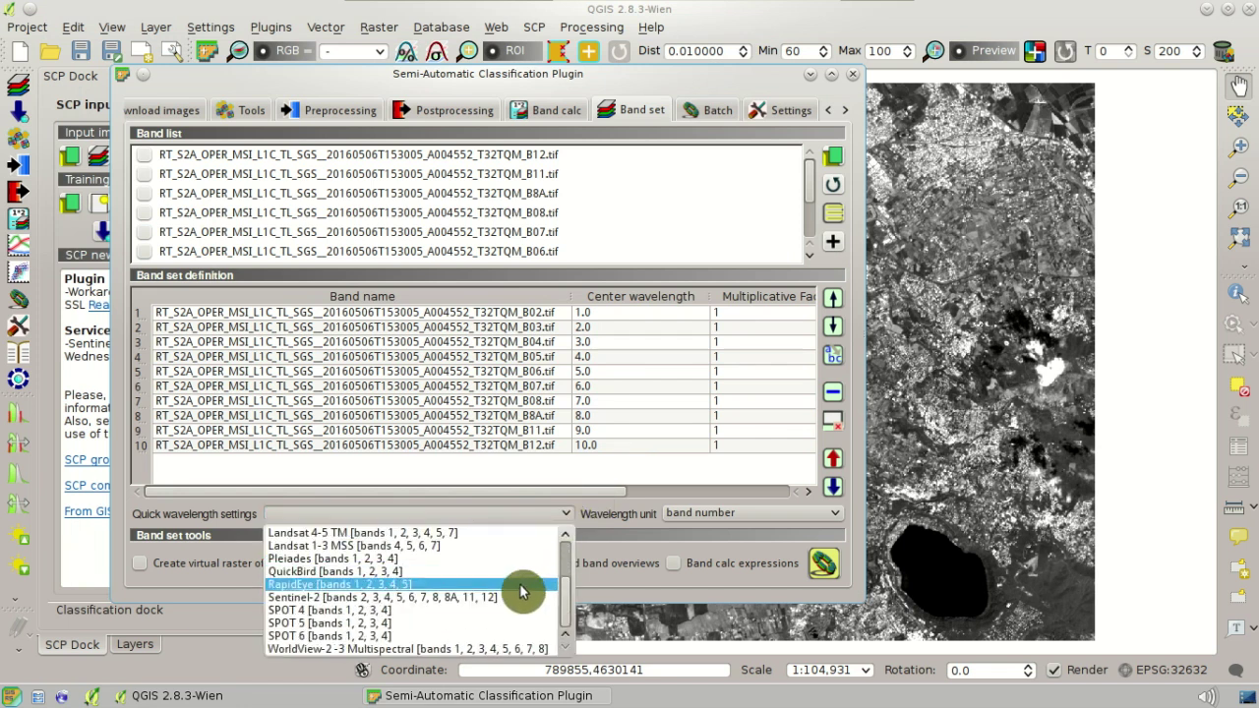
left_click(527, 597)
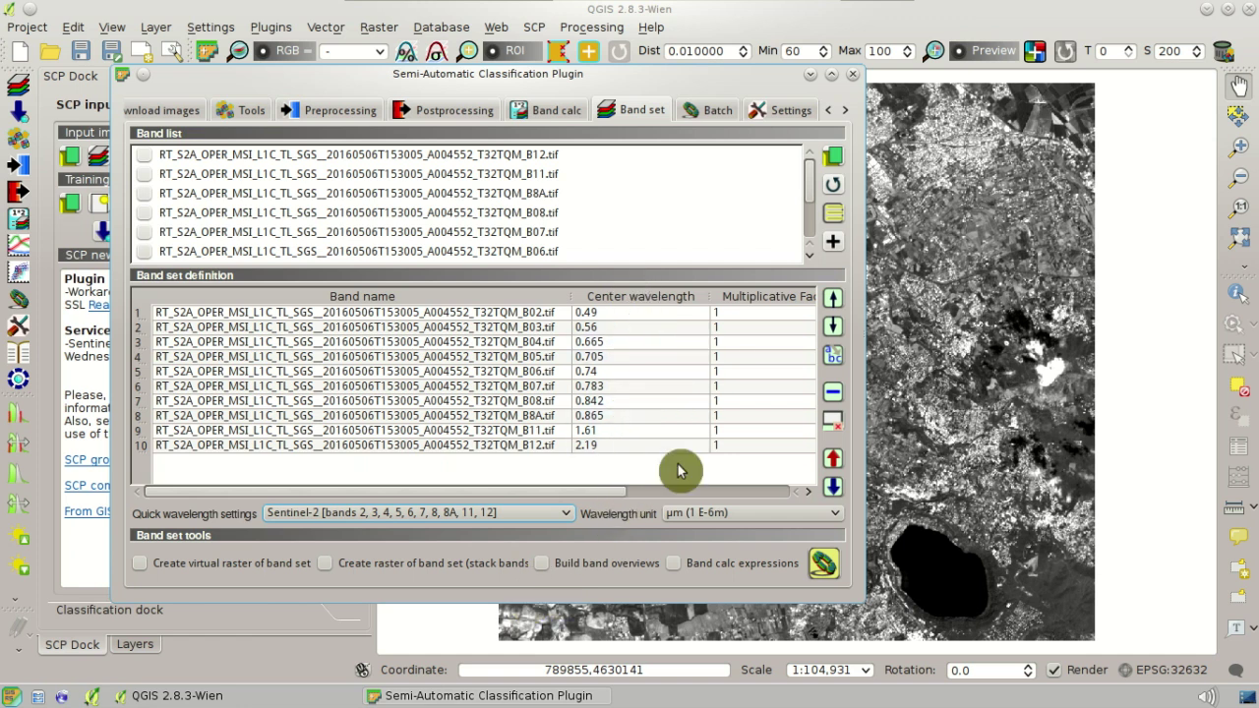
left_click(758, 31)
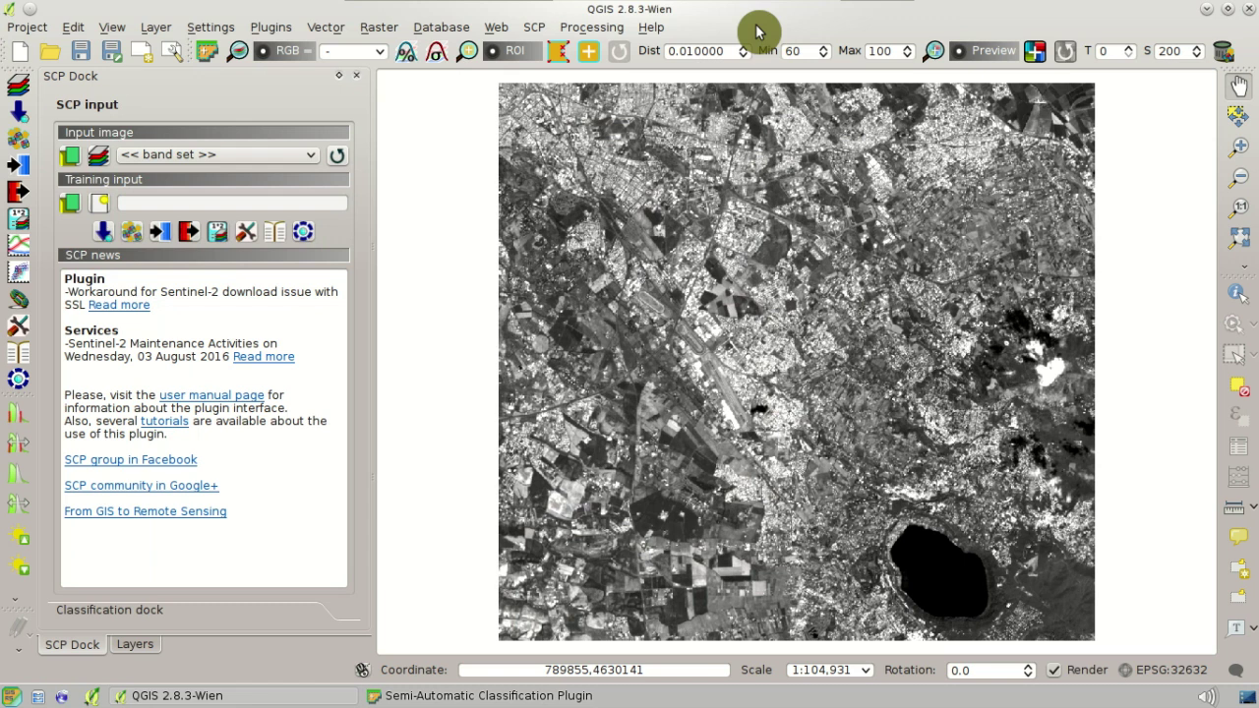
- Display the band set as a 3-2-1 RGB color composite and focus on the lake area
left_click(381, 53)
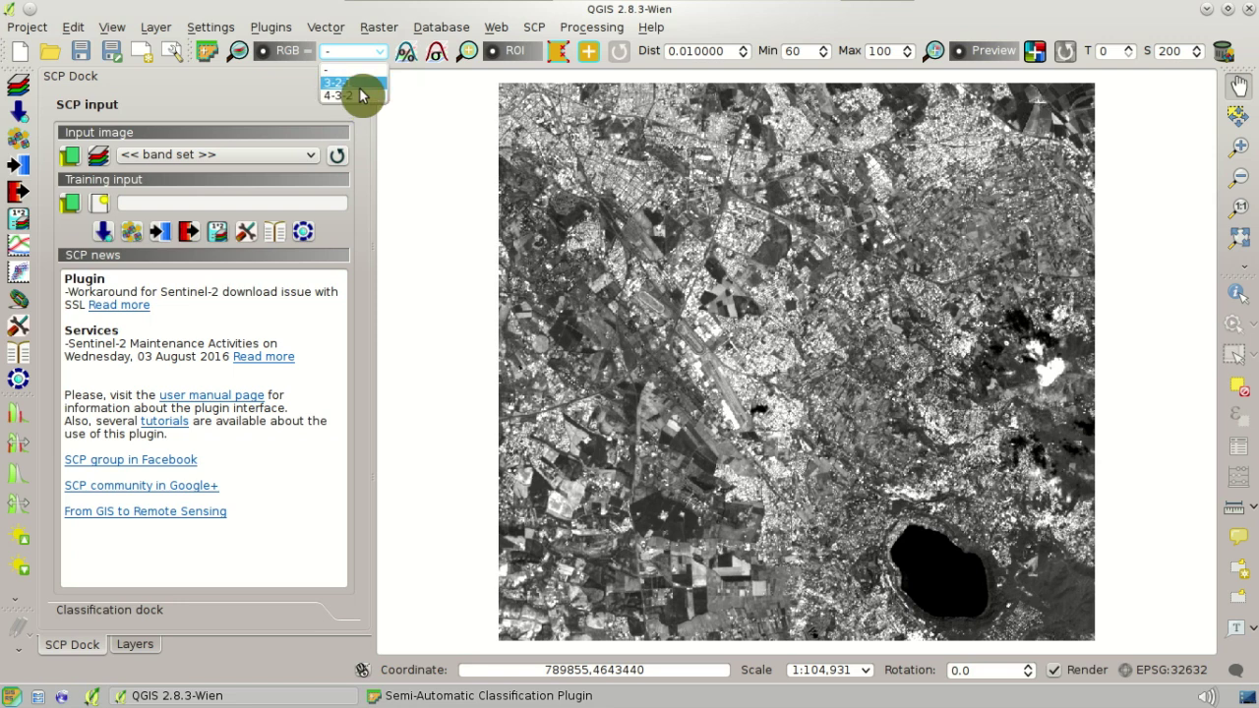
left_click(360, 94)
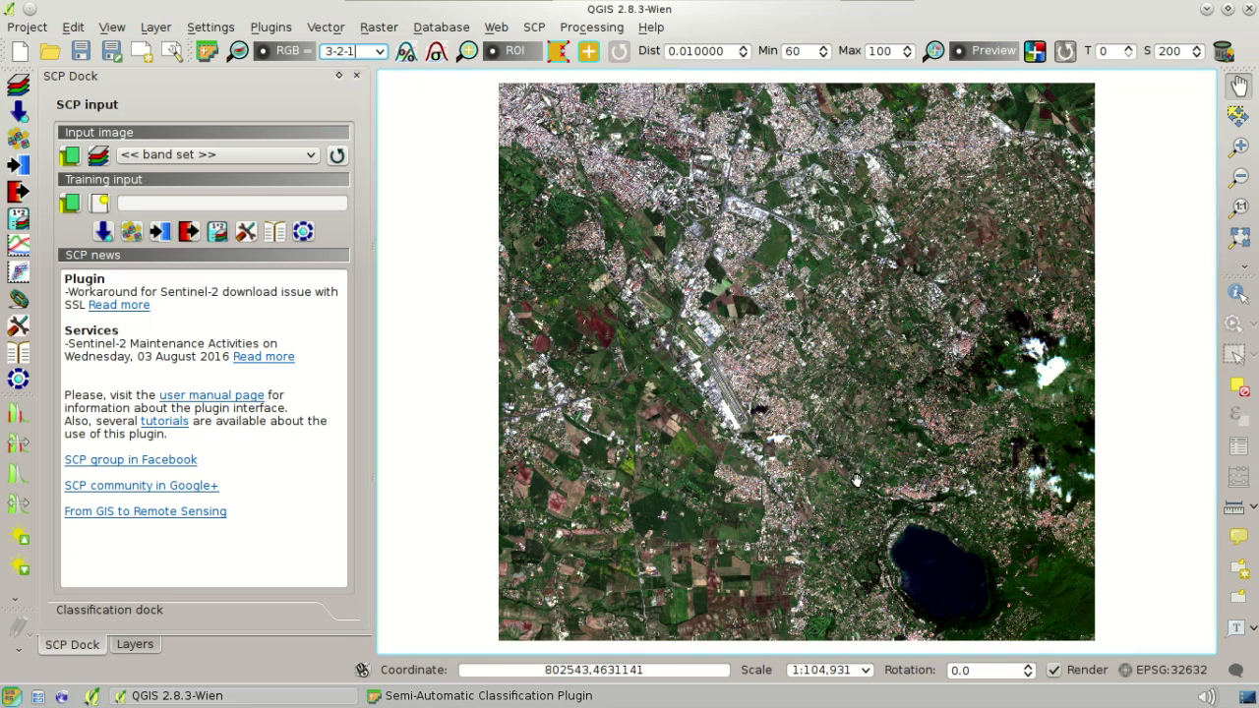
scroll(844, 477, "up", 2)
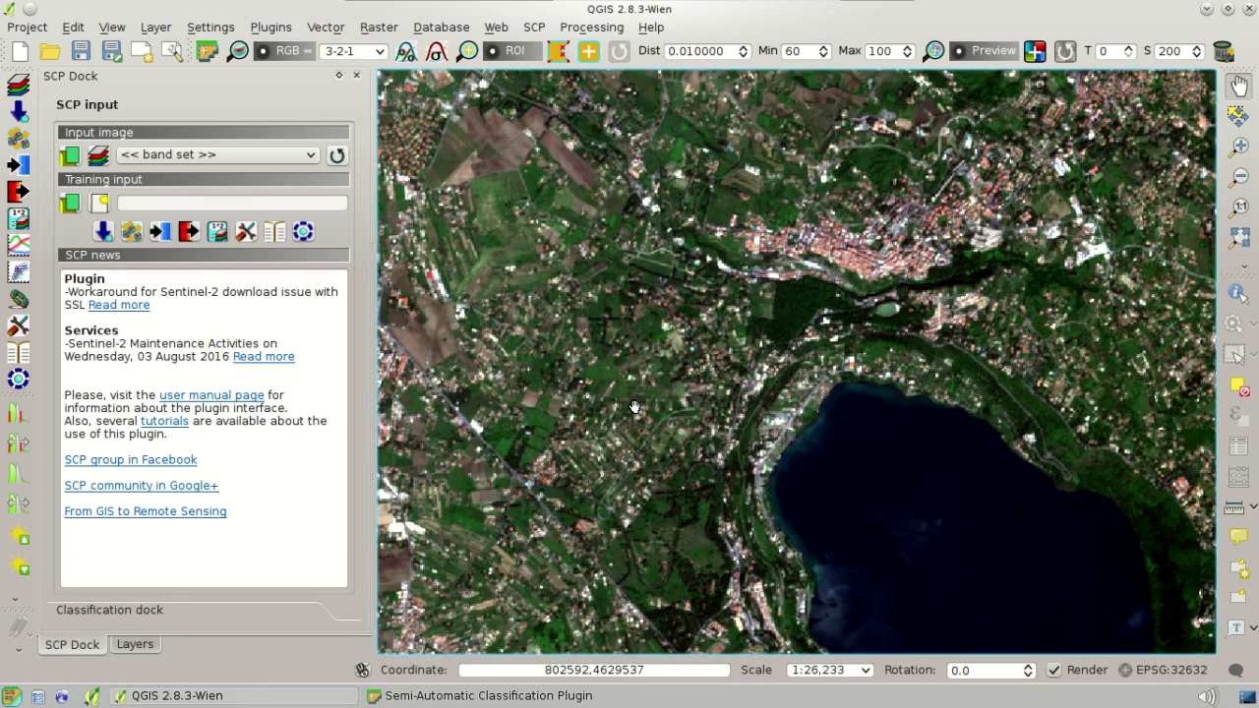
- Create a new SCP training input file named training_input in the sentinel2_sample folder
left_click(102, 208)
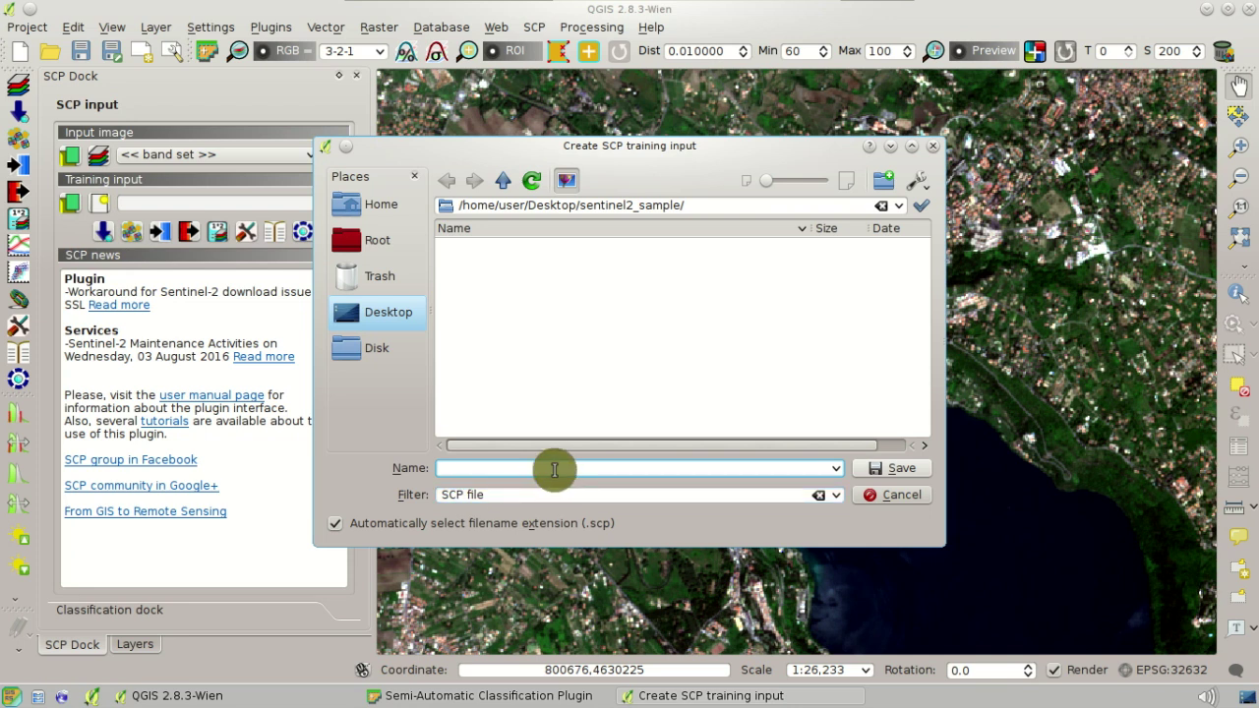
type("training_input")
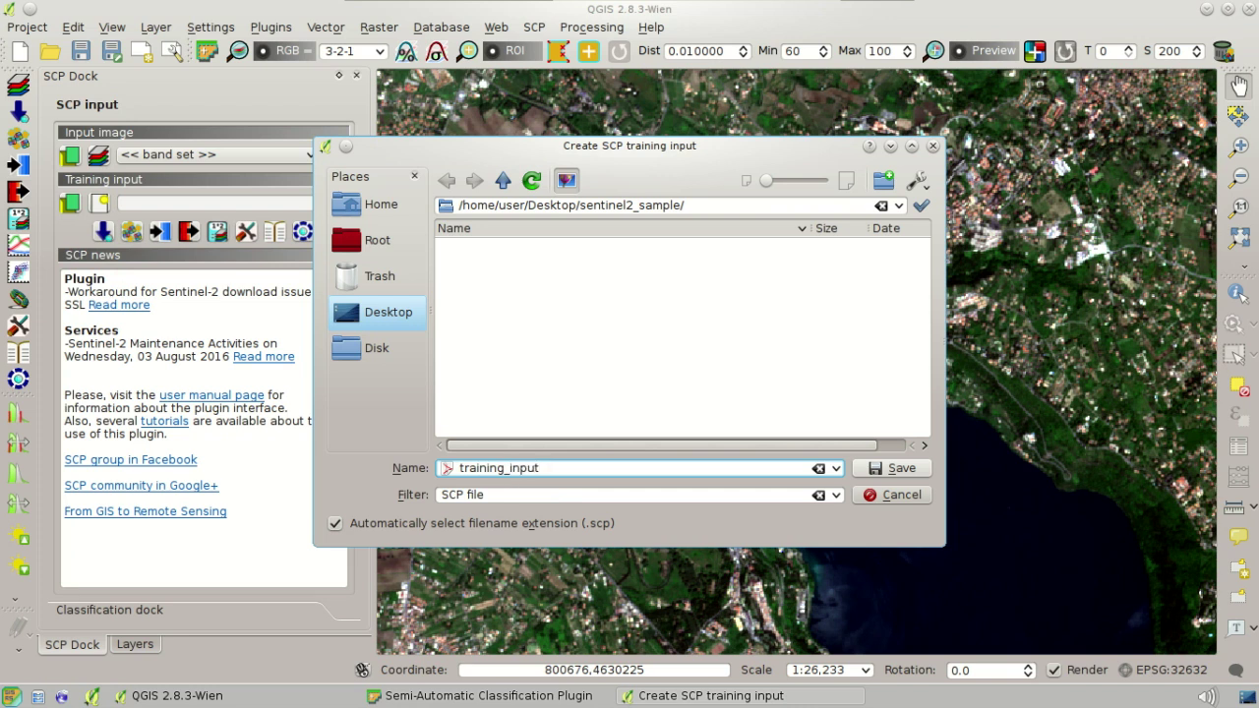
left_click(916, 468)
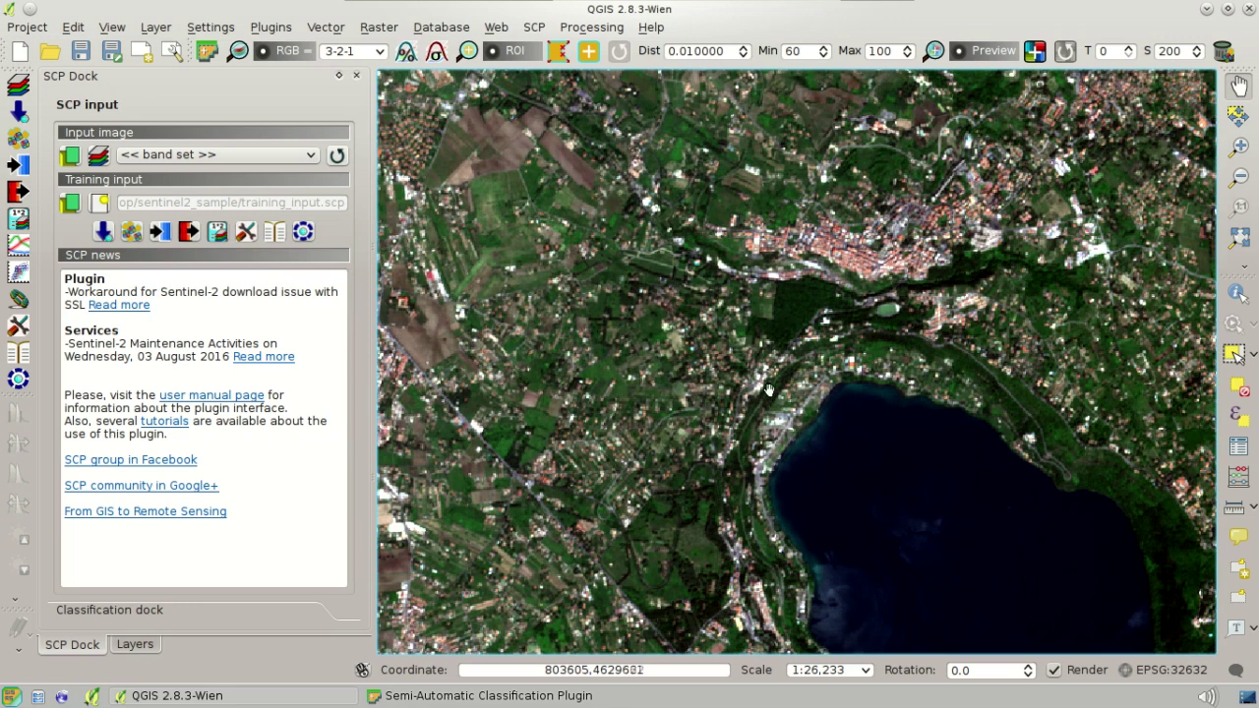
- Bring up the ROI creation settings and draw a four-sided ROI polygon over the northwestern part of the lake
left_click(317, 616)
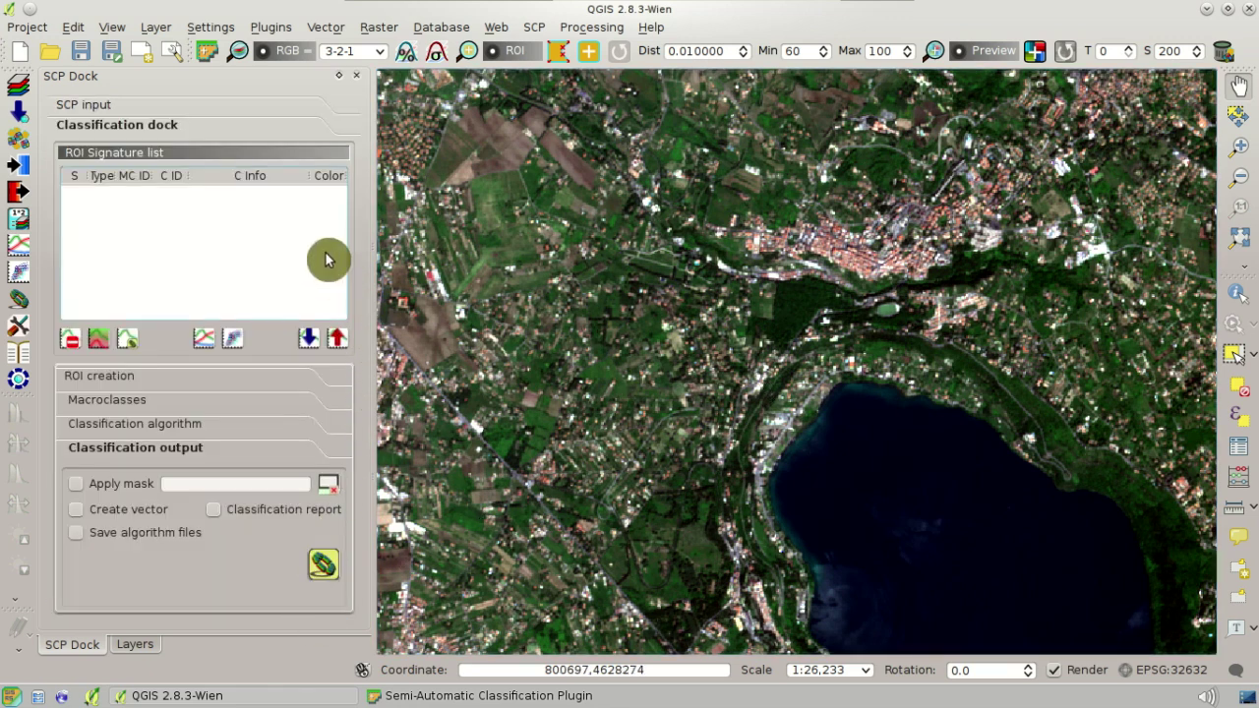
left_click(122, 379)
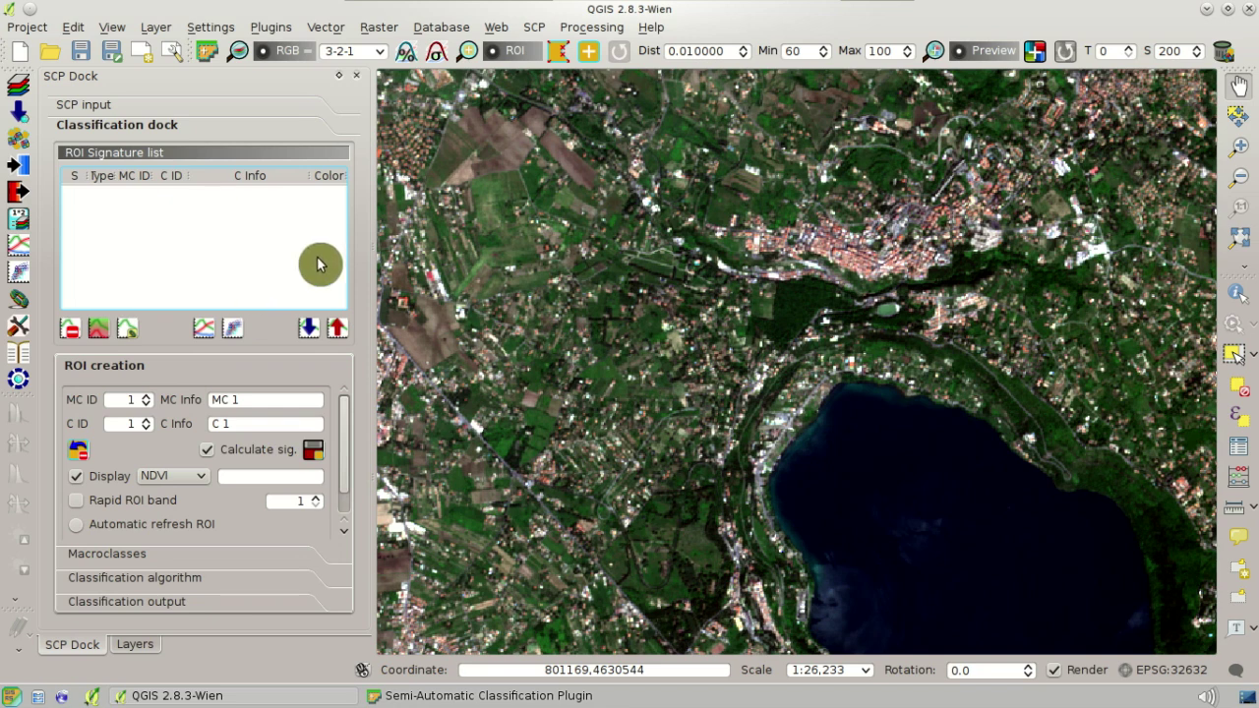
left_click(559, 56)
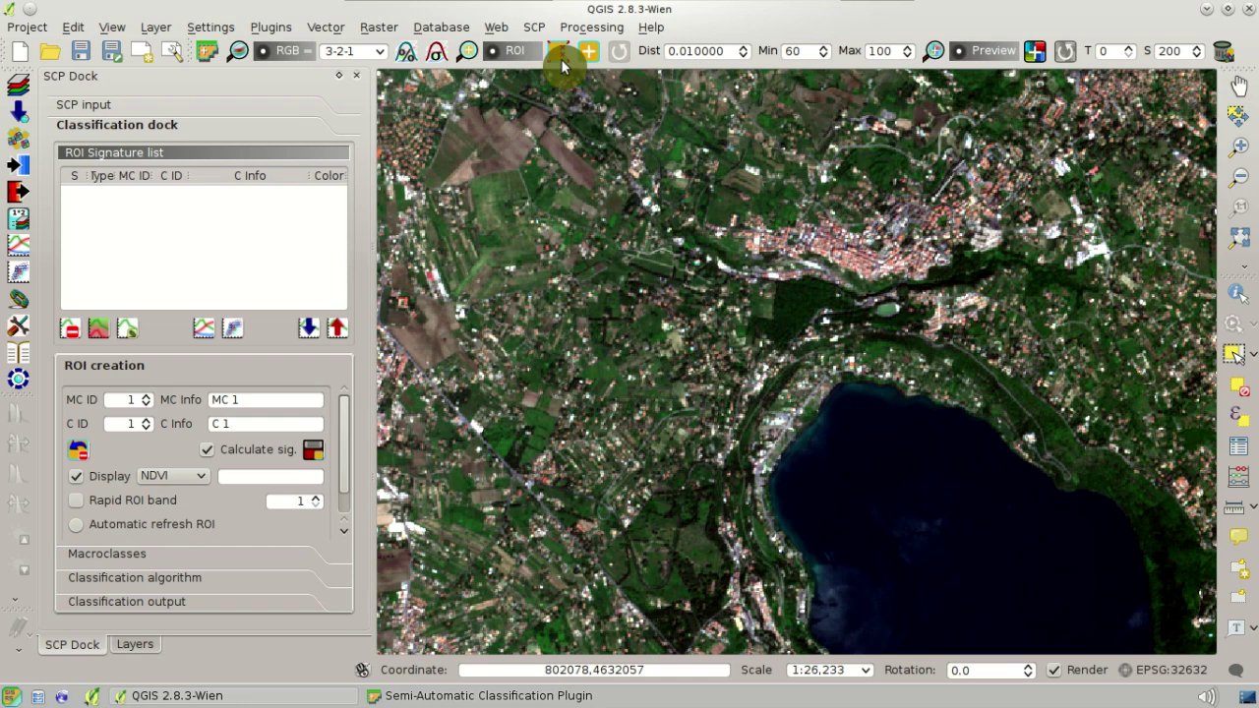
left_click(848, 432)
left_click(813, 471)
left_click(831, 501)
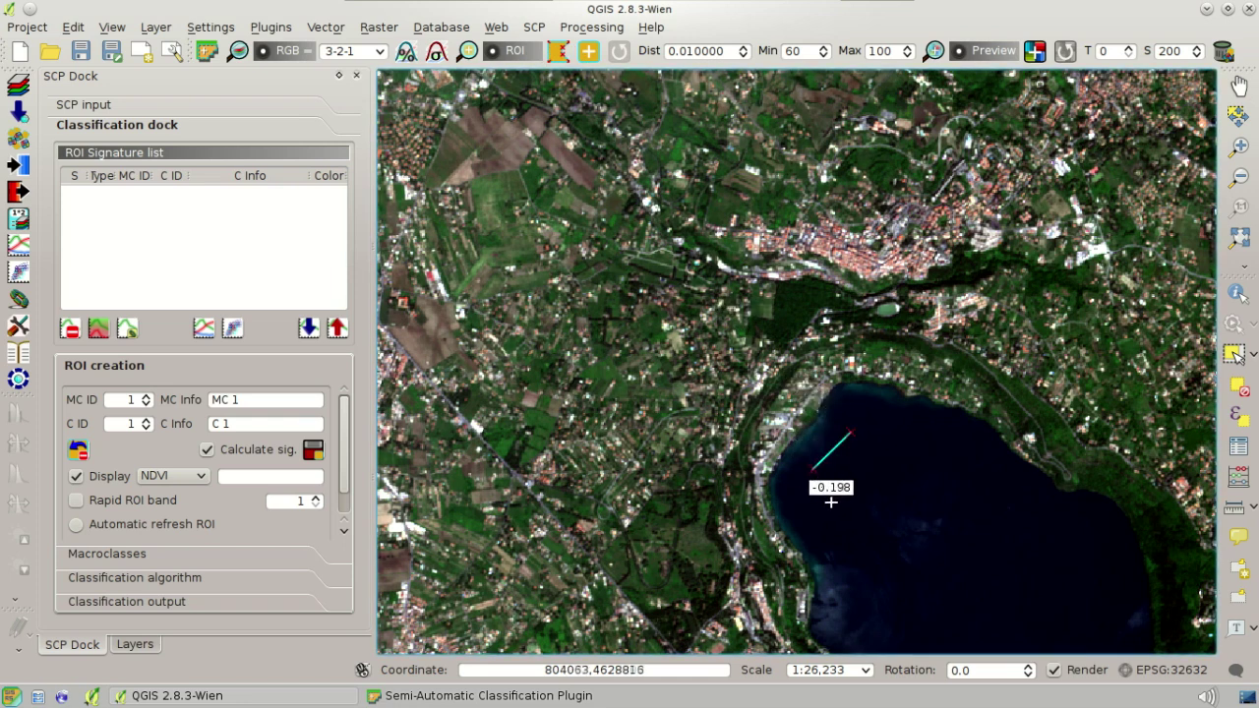
right_click(898, 462)
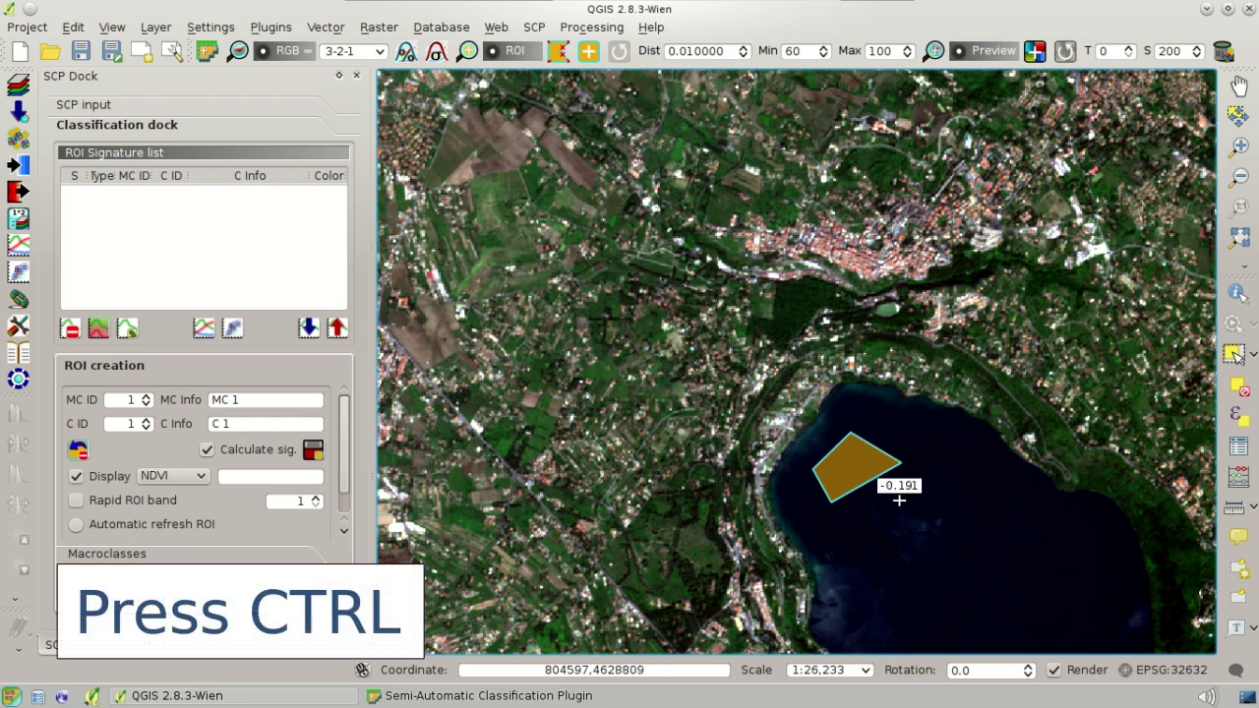
- Add a second, five-sided polygon part to the ROI in the lake's water, south of the first one
left_click(848, 558)
left_click(825, 565)
left_click(824, 610)
left_click(848, 637)
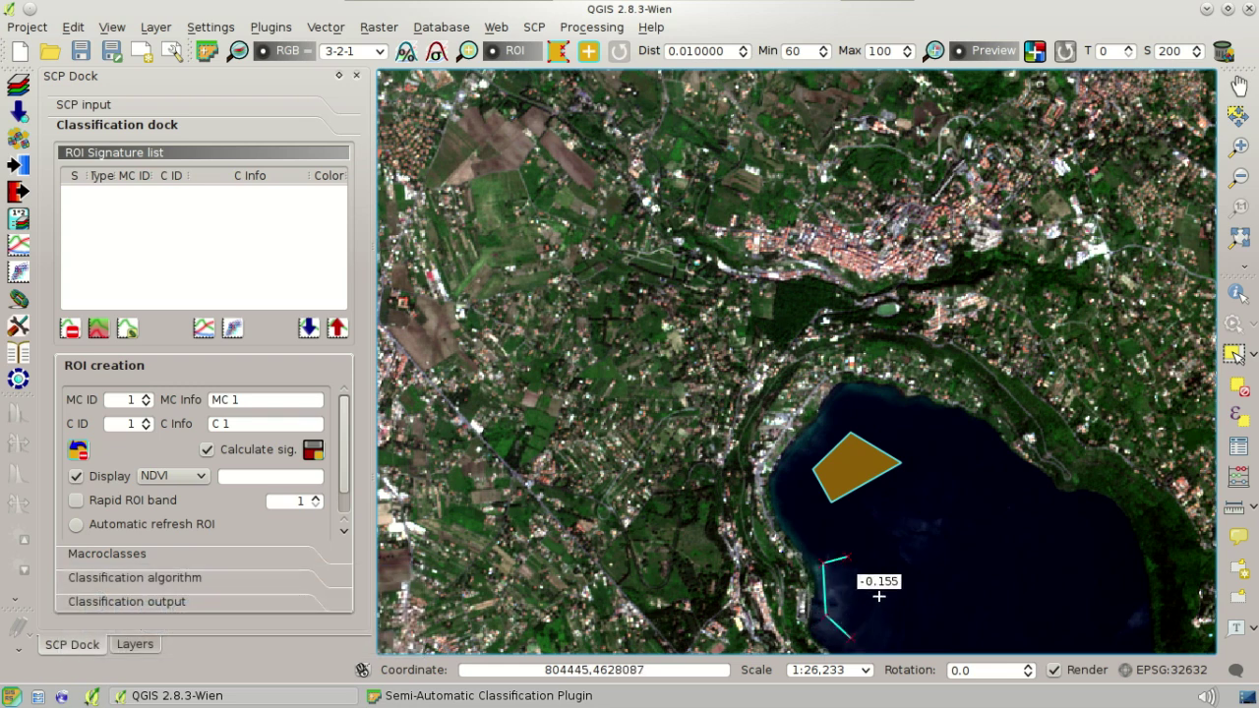
right_click(878, 596)
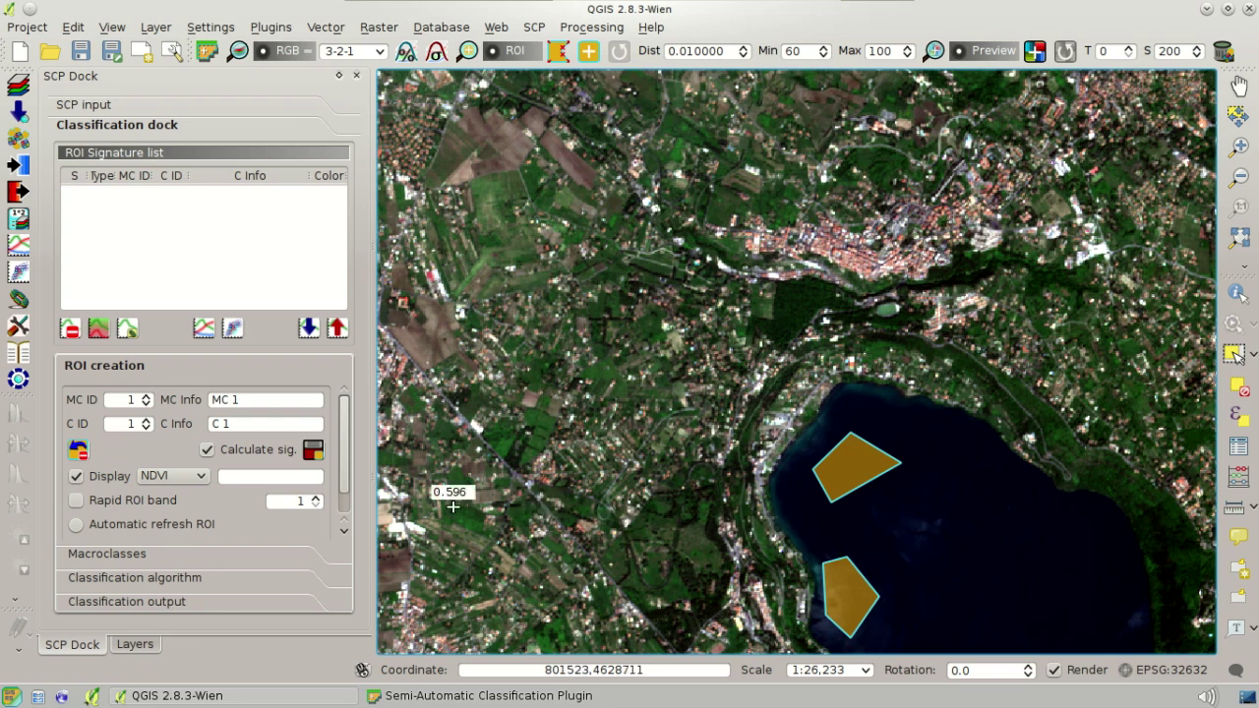
- Set the macroclass info to Water and the class info to Lake, and save the temporary ROI to the training input
left_click(276, 415)
left_click_drag(253, 401, 191, 401)
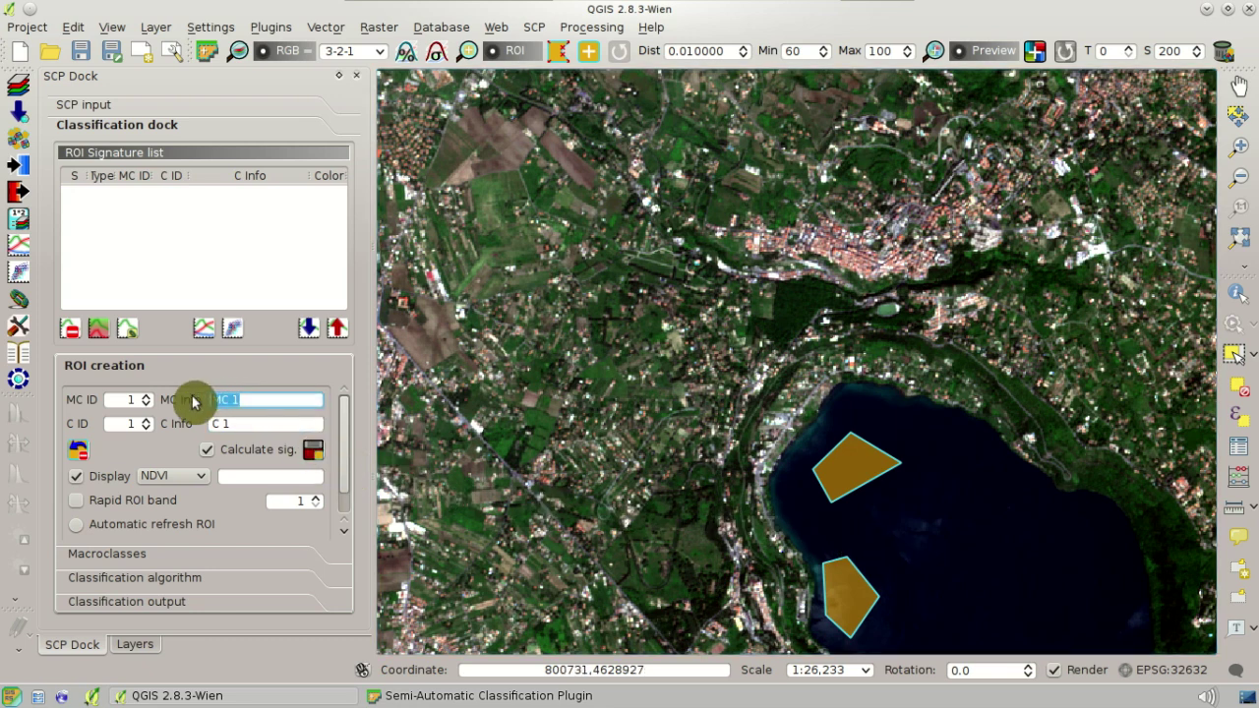
type("Water")
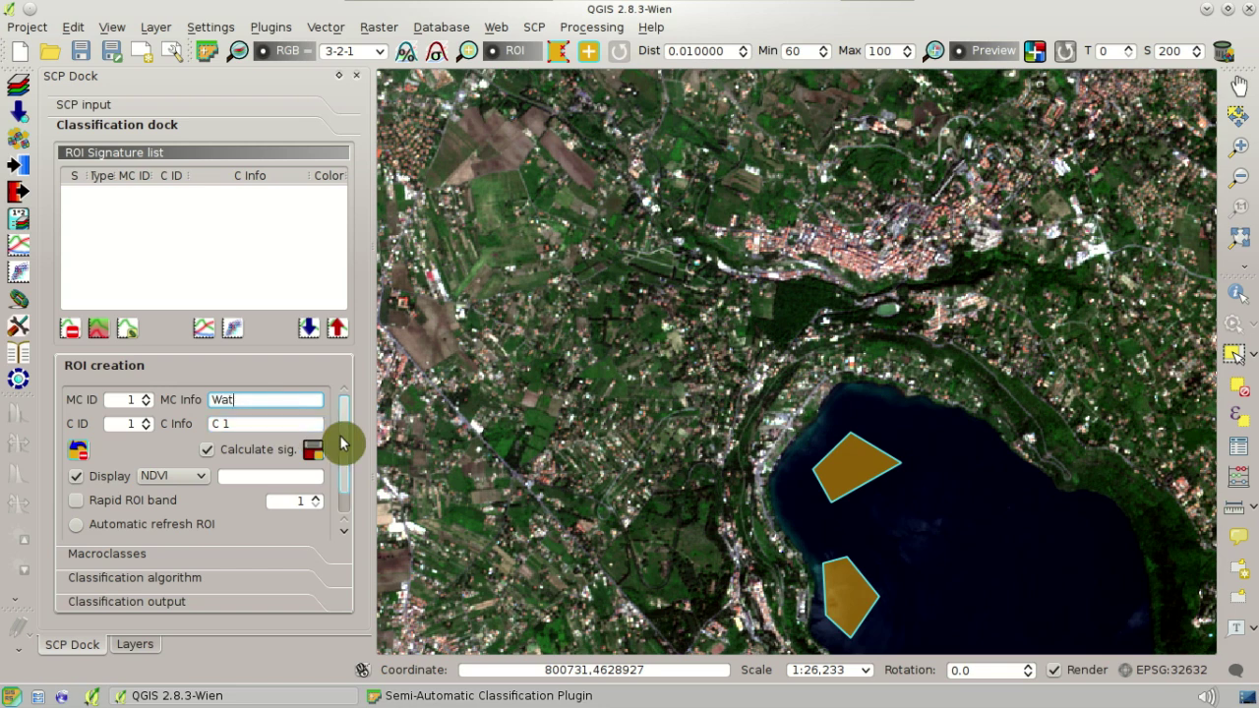
left_click(243, 418)
left_click_drag(242, 418, 187, 418)
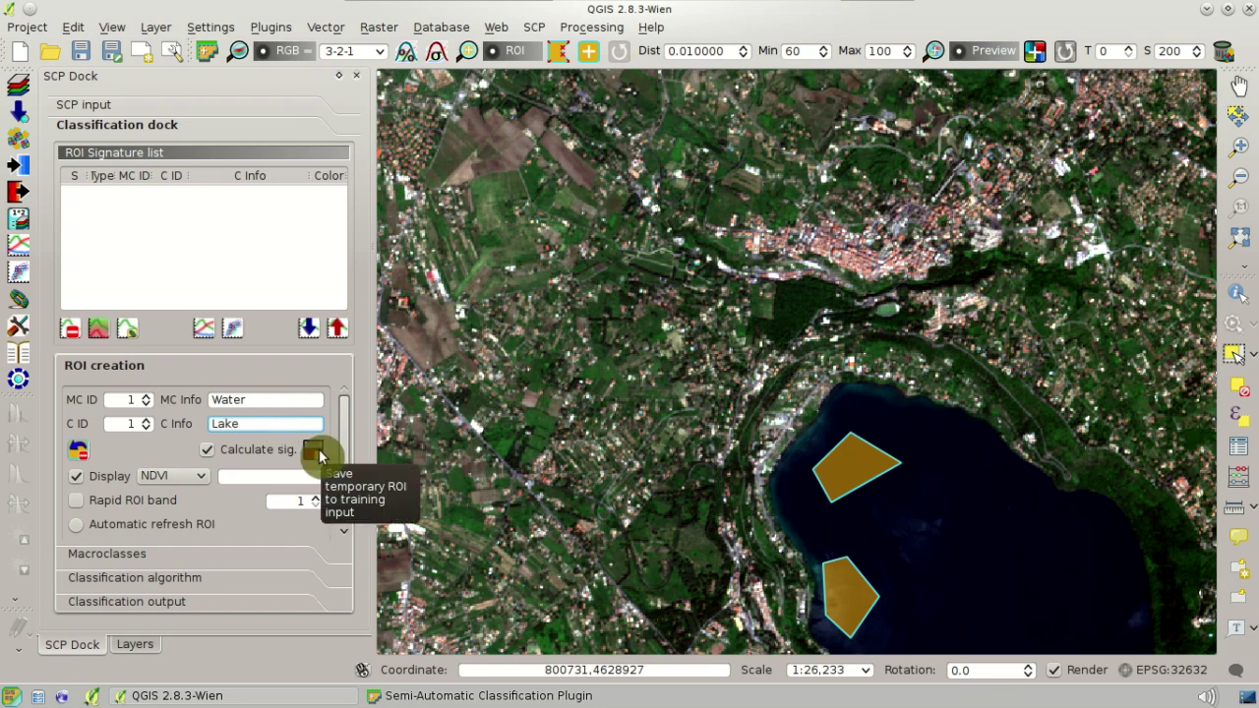
left_click(312, 451)
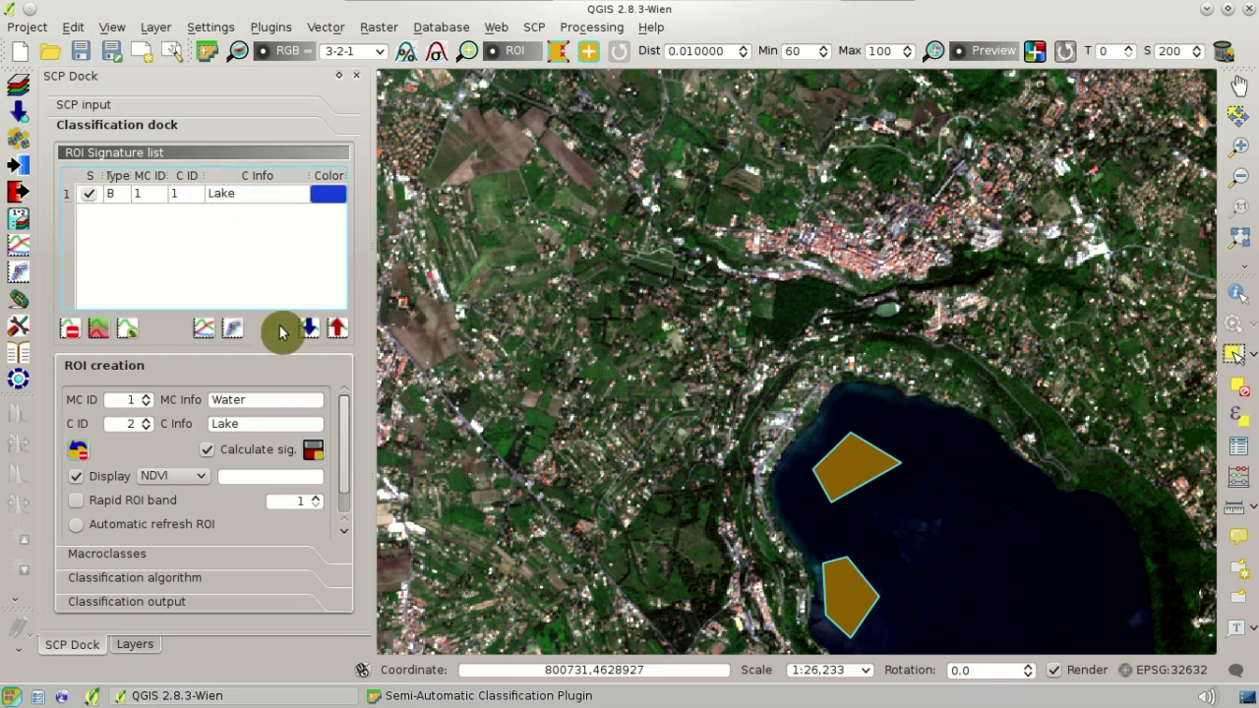
- Bring up the classification algorithm settings and generate a classification preview at the lake's northwestern shore with preview size 300
left_click(261, 555)
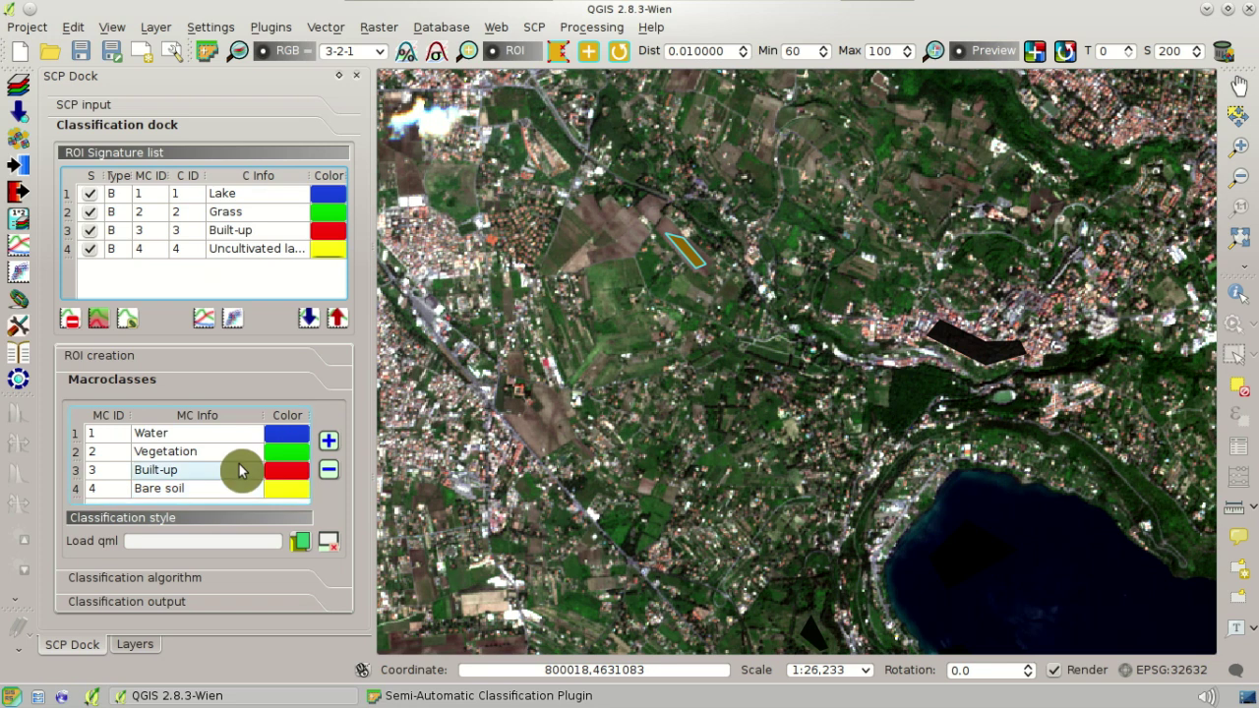
left_click(283, 580)
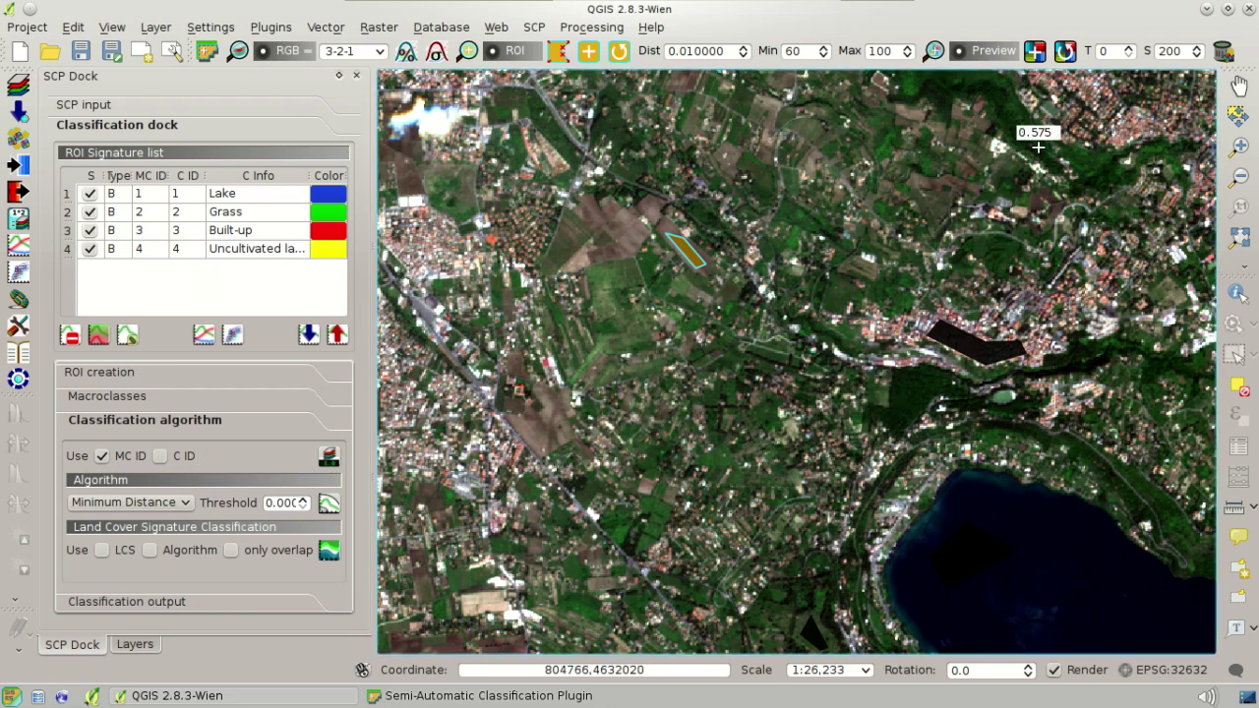
left_click(1034, 57)
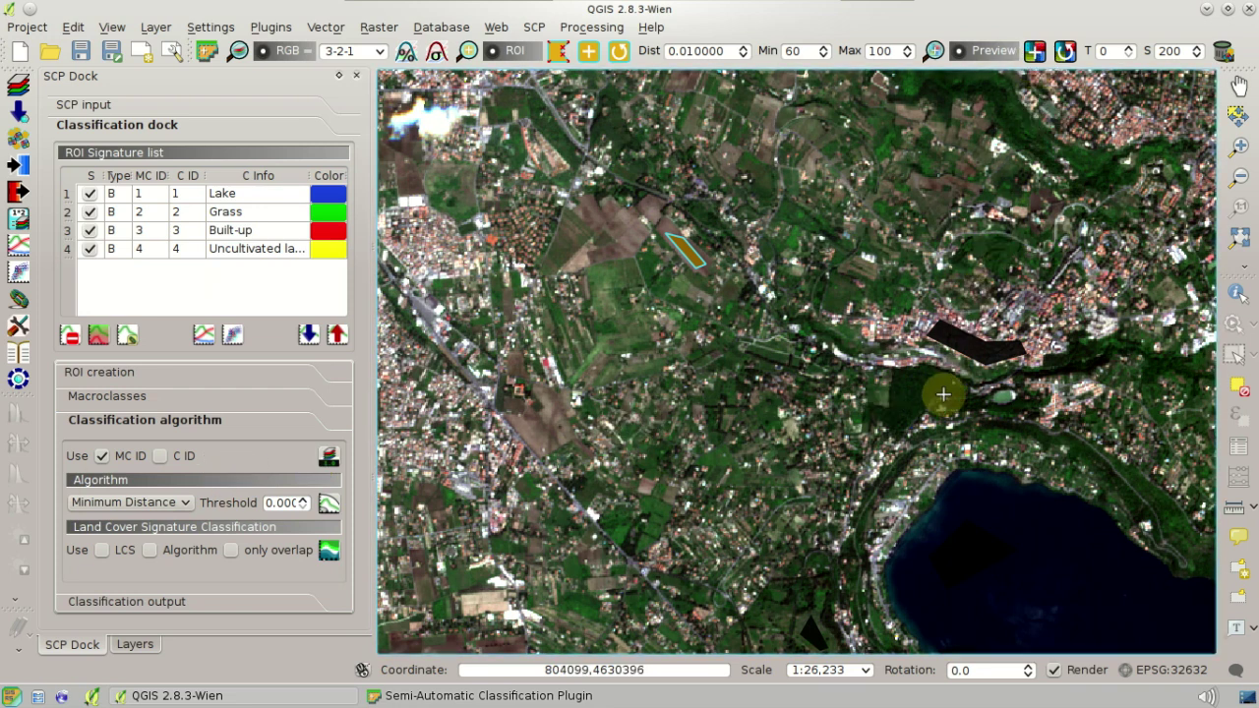
left_click(911, 468)
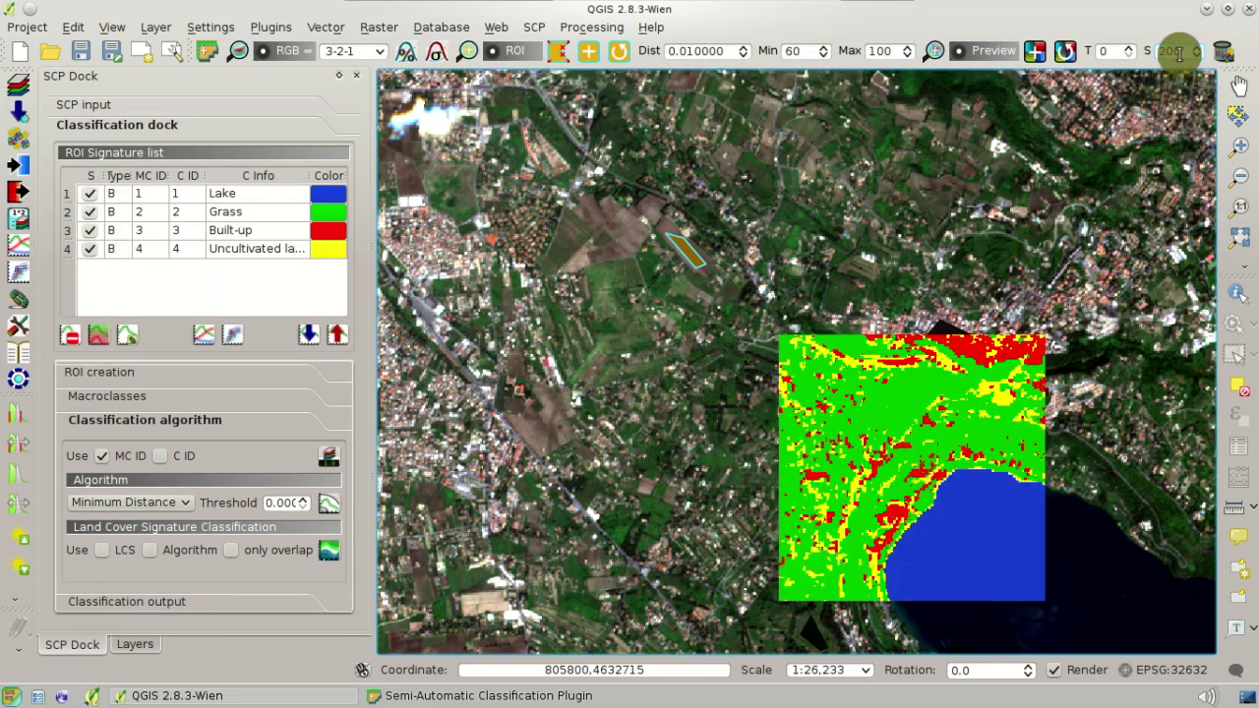
left_click(1066, 51)
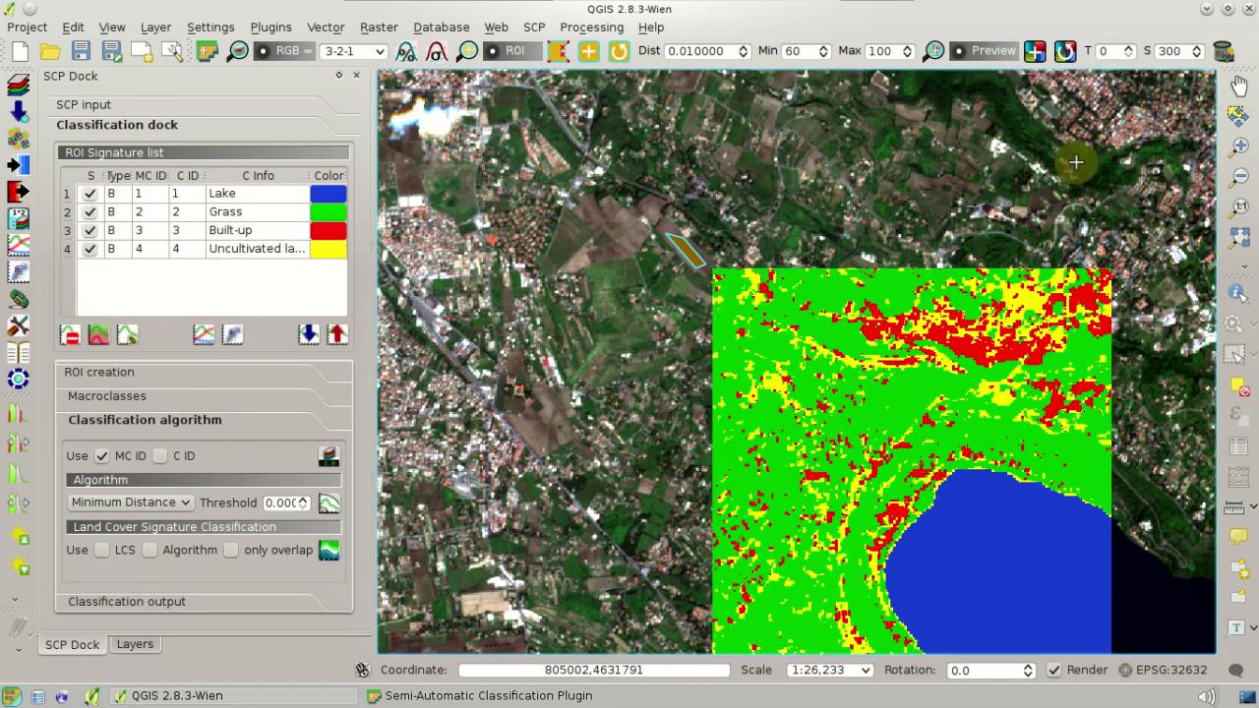
- Compare the classification preview with the underlying image by varying its transparency, return it to 0, and zoom to the preview
scroll(1109, 54, "up", 5)
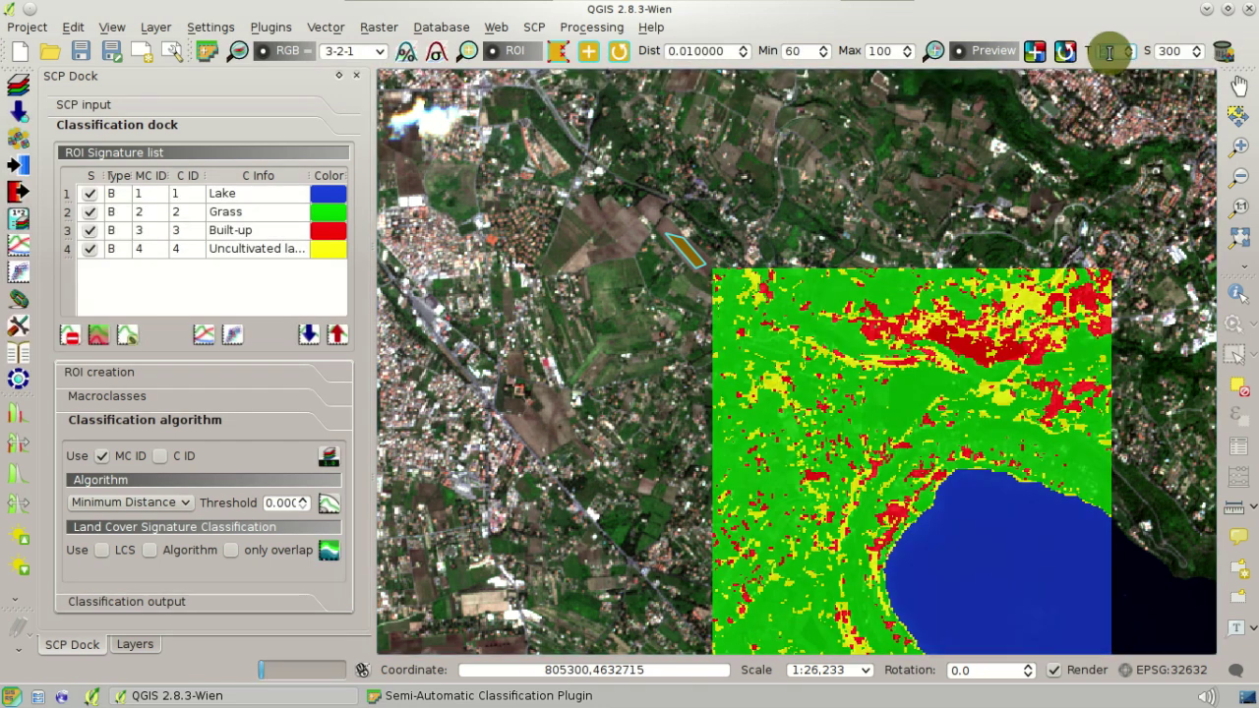
scroll(1108, 54, "up", 4)
scroll(1109, 53, "down", 10)
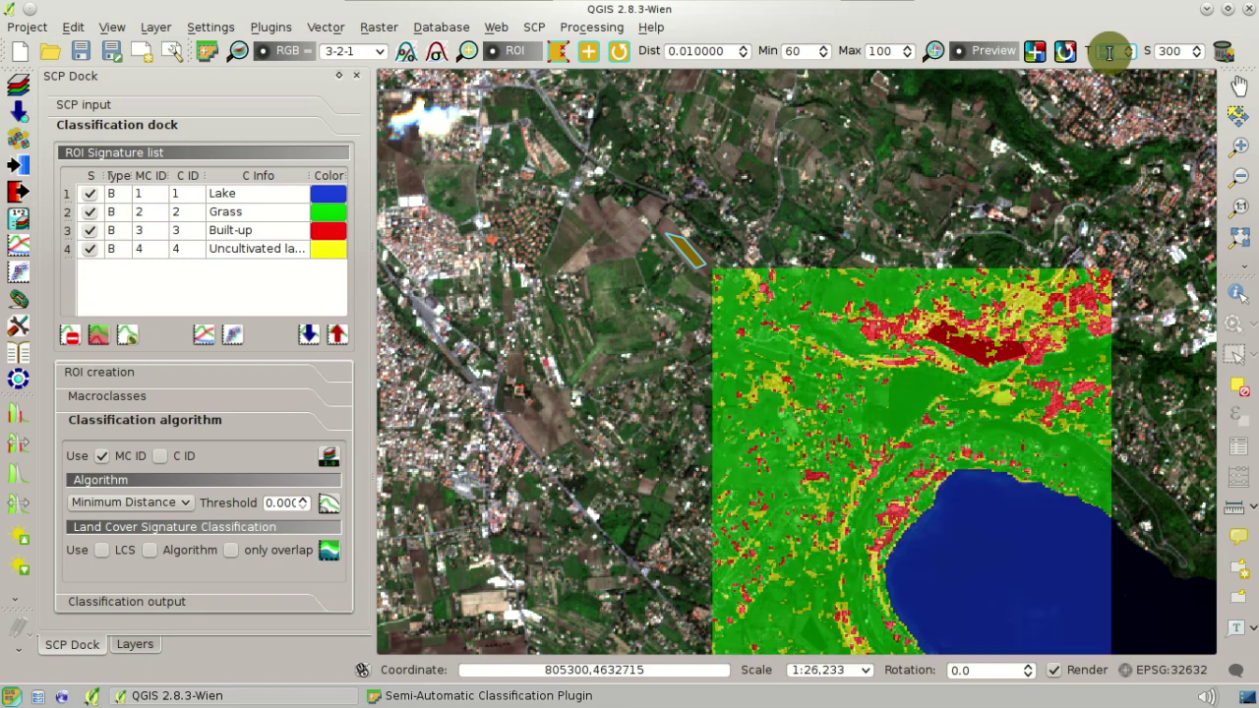
scroll(1109, 53, "up", 8)
scroll(1109, 53, "down", 4)
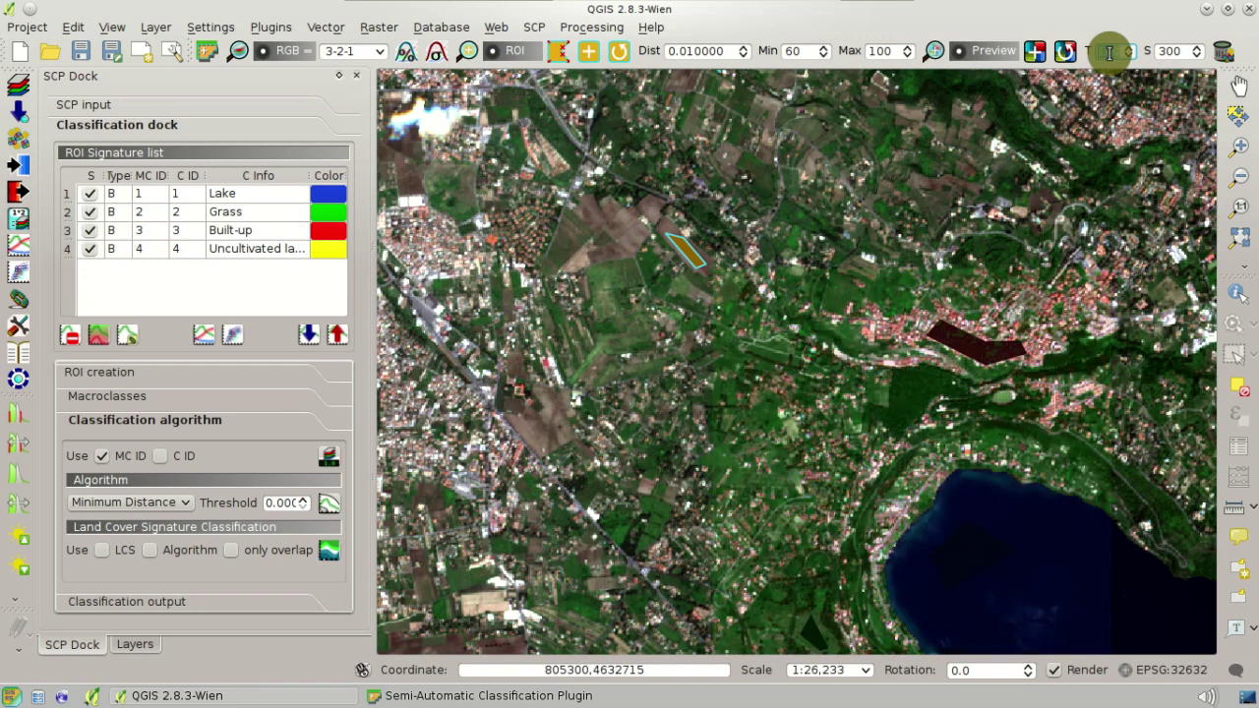
scroll(1109, 53, "down", 4)
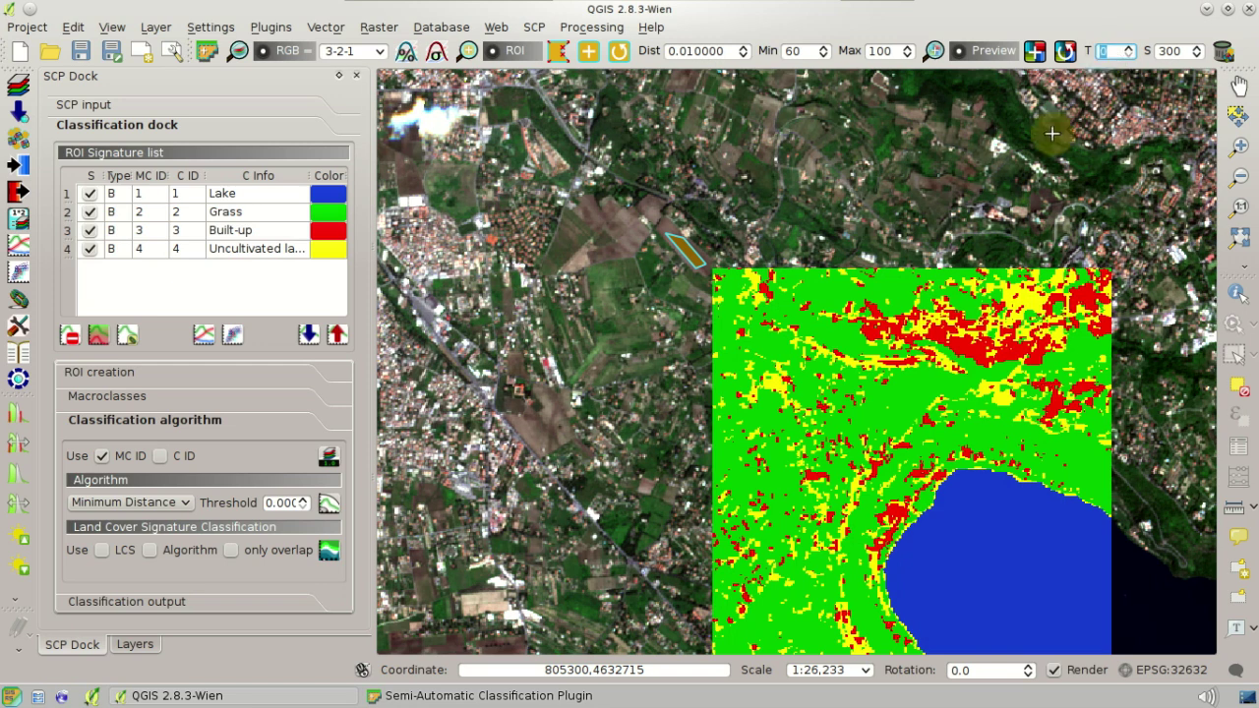
left_click(933, 50)
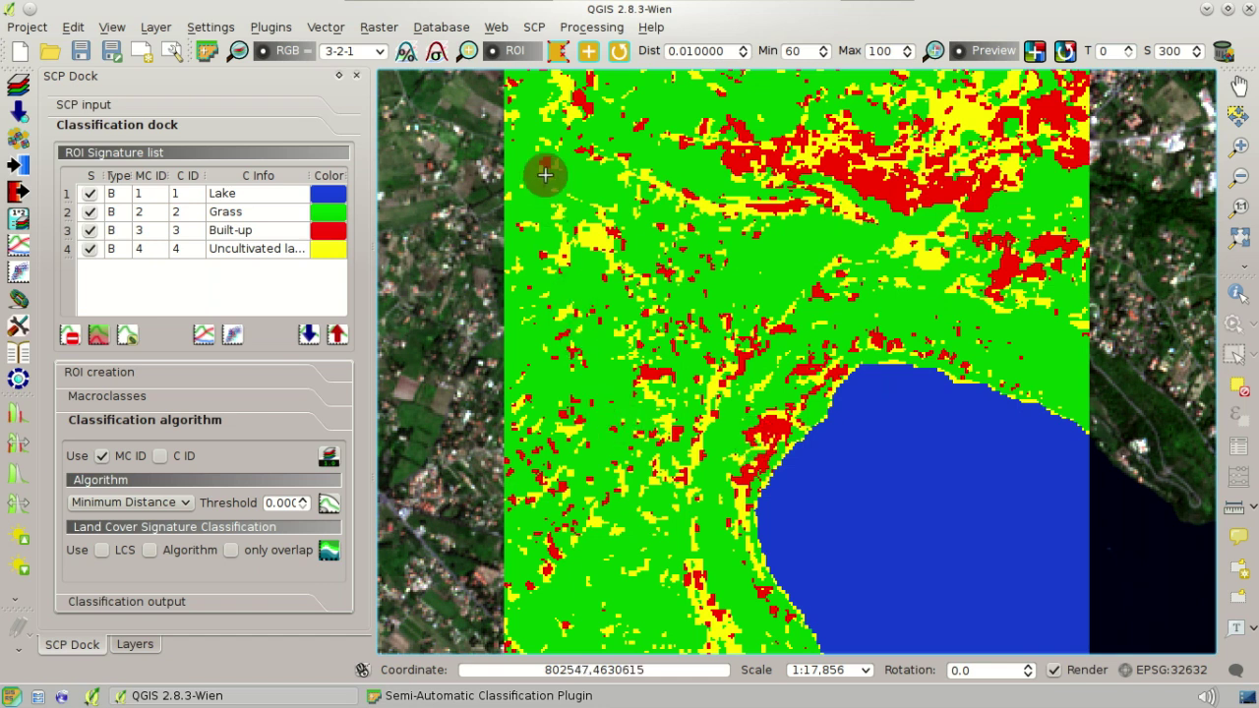
- Add the band combination 7-3-2 to the RGB list of color composites
left_click(380, 52)
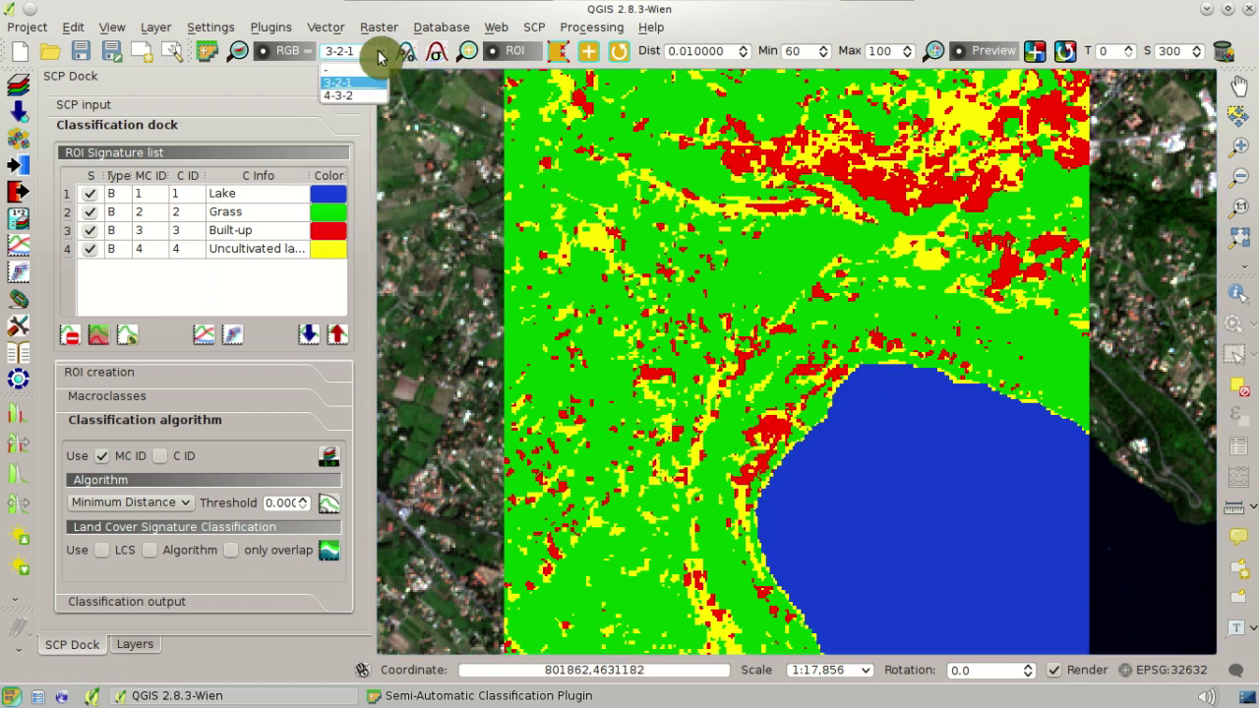
left_click(380, 52)
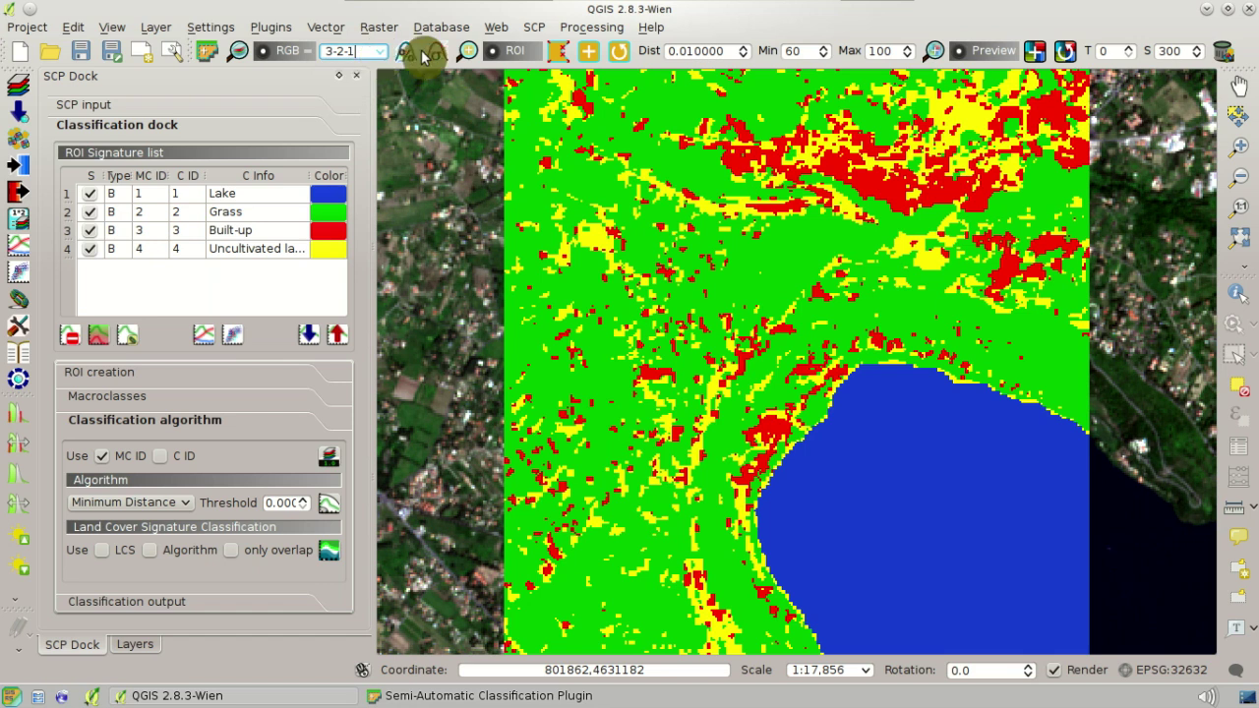
left_click(534, 27)
mouse_move(555, 95)
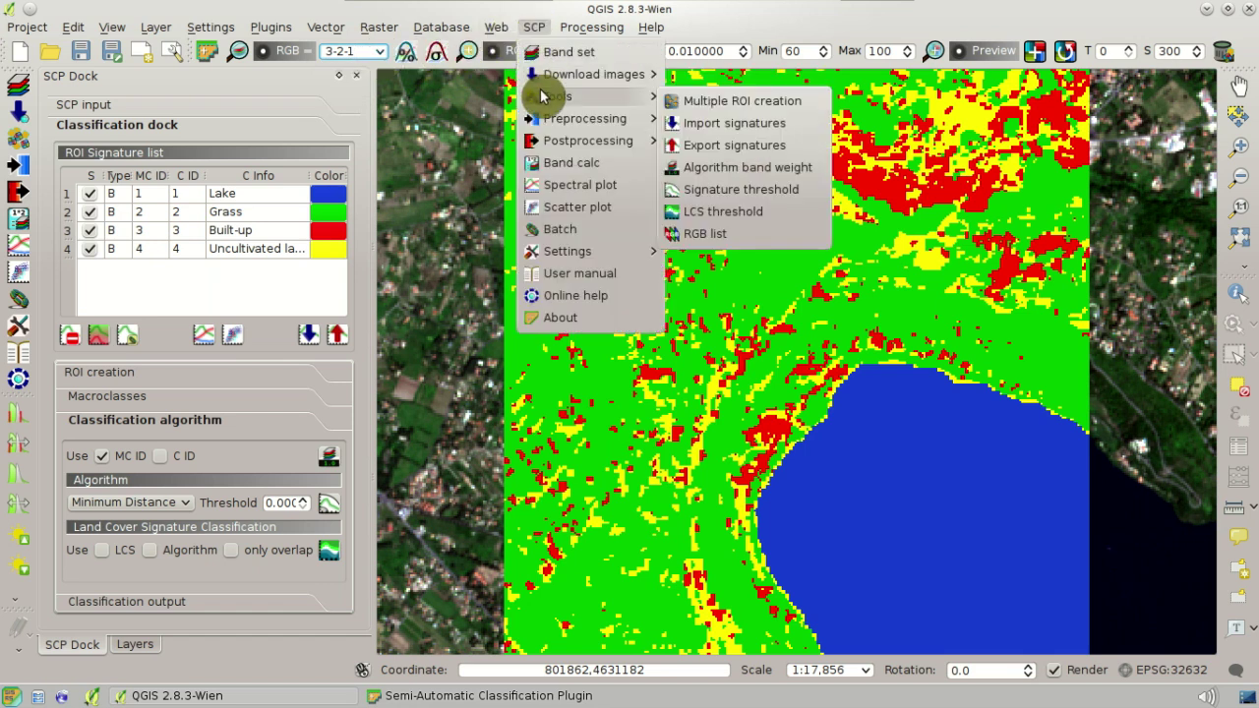
left_click(796, 235)
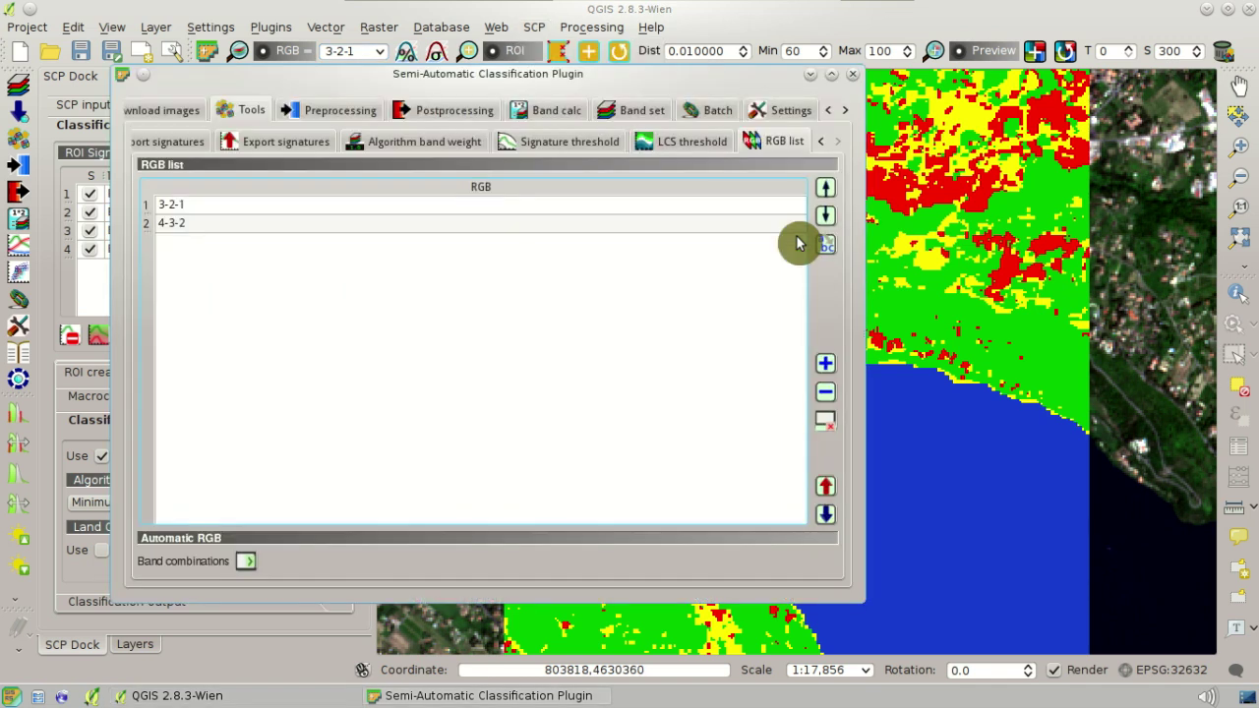
left_click(826, 365)
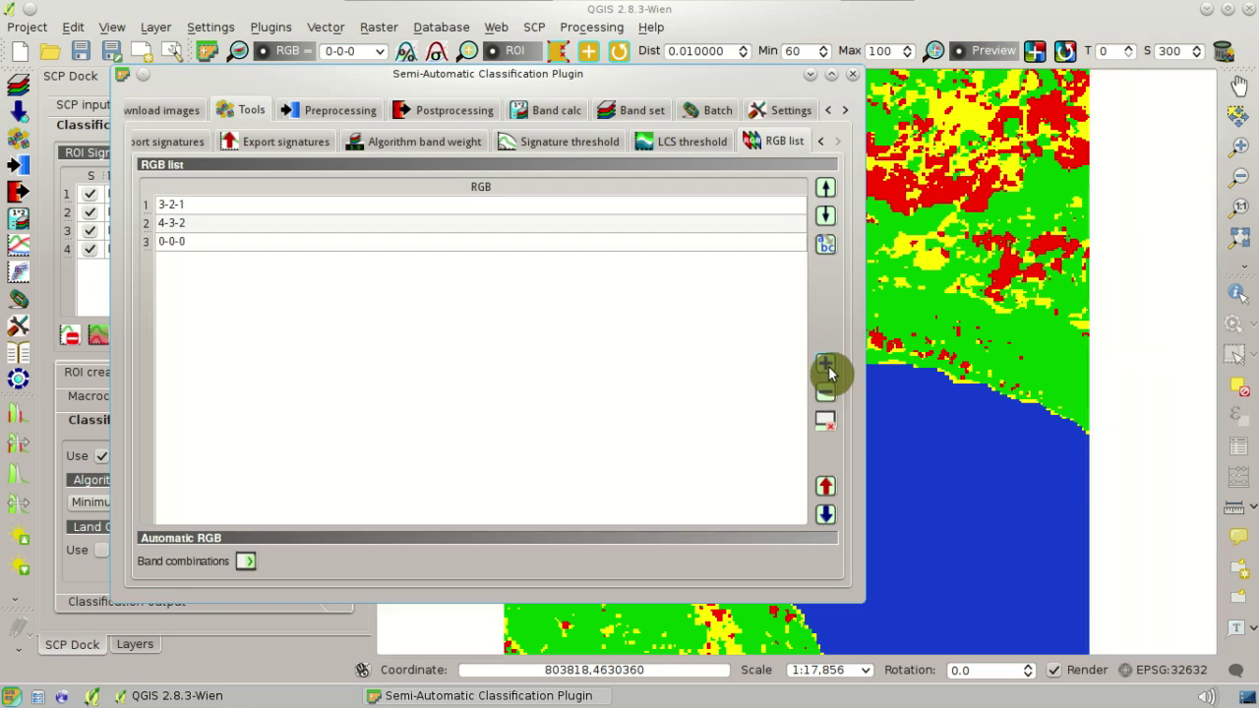
double_click(383, 245)
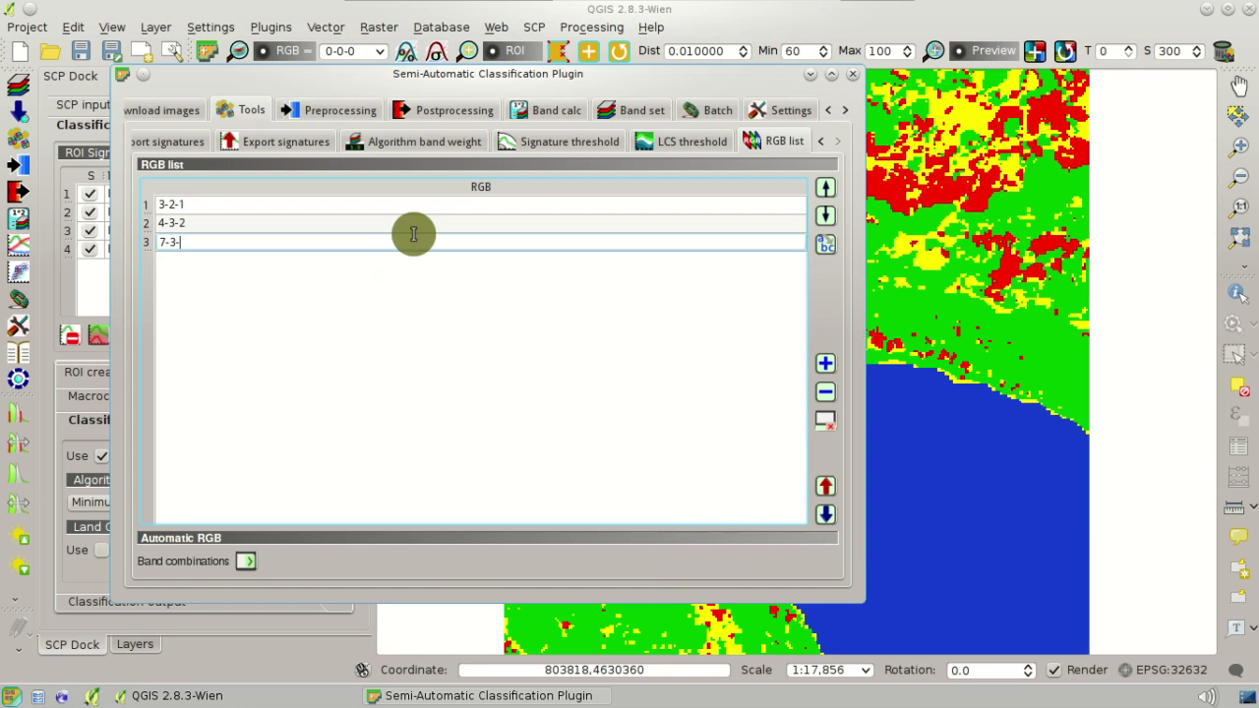
key("Return")
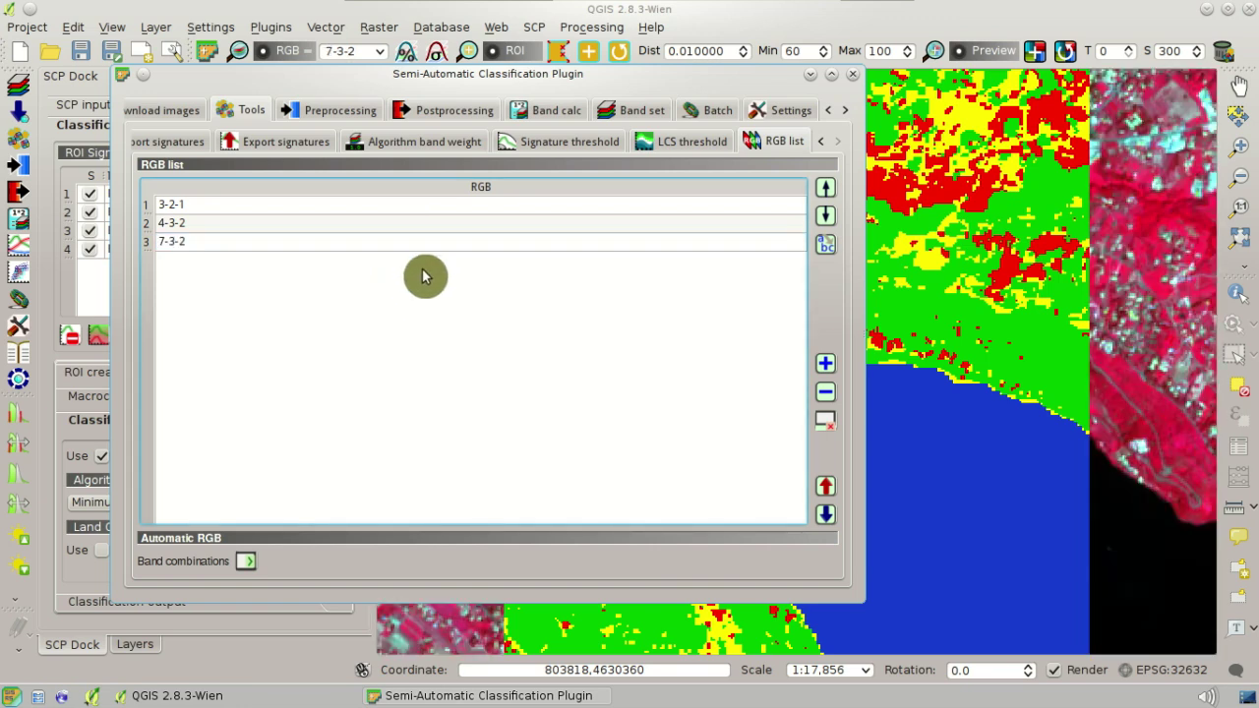
- Add the band combination 3-7-10 to the RGB list
left_click(825, 367)
double_click(519, 262)
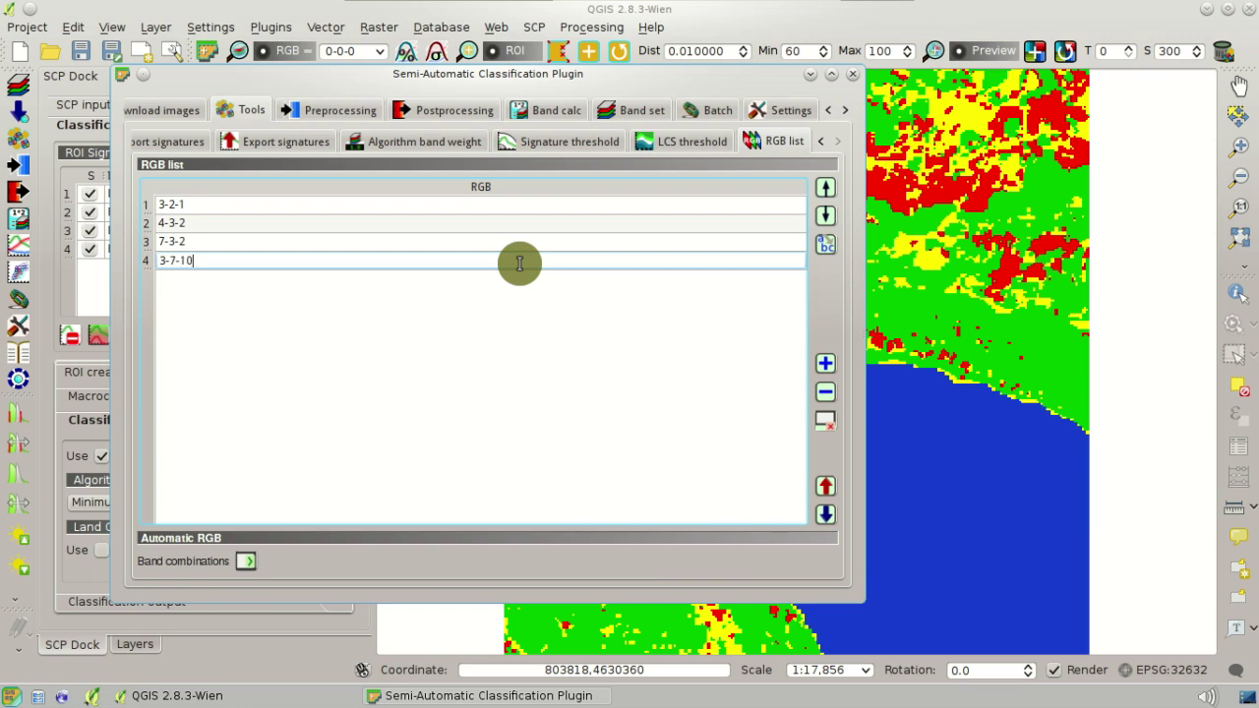
key("Return")
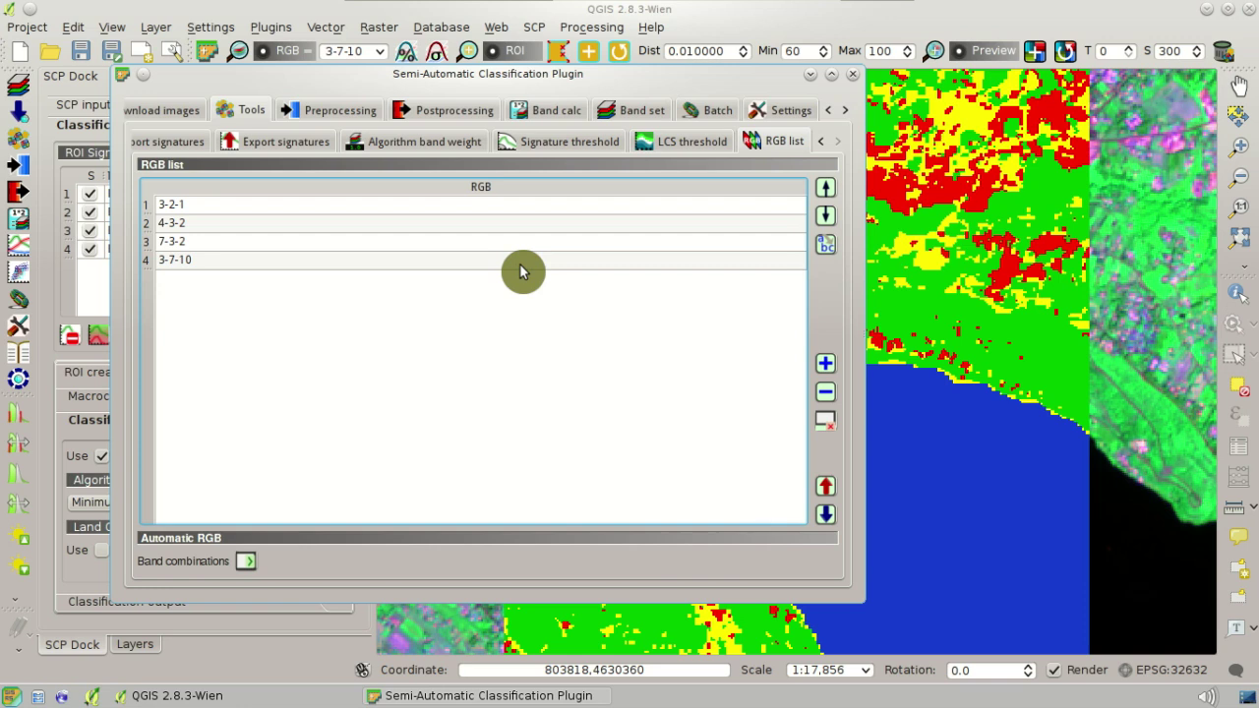
- Show the full image without the preview and compare the 3-7-10, 7-3-2, 4-3-2 and 3-2-1 color composites
left_click(344, 52)
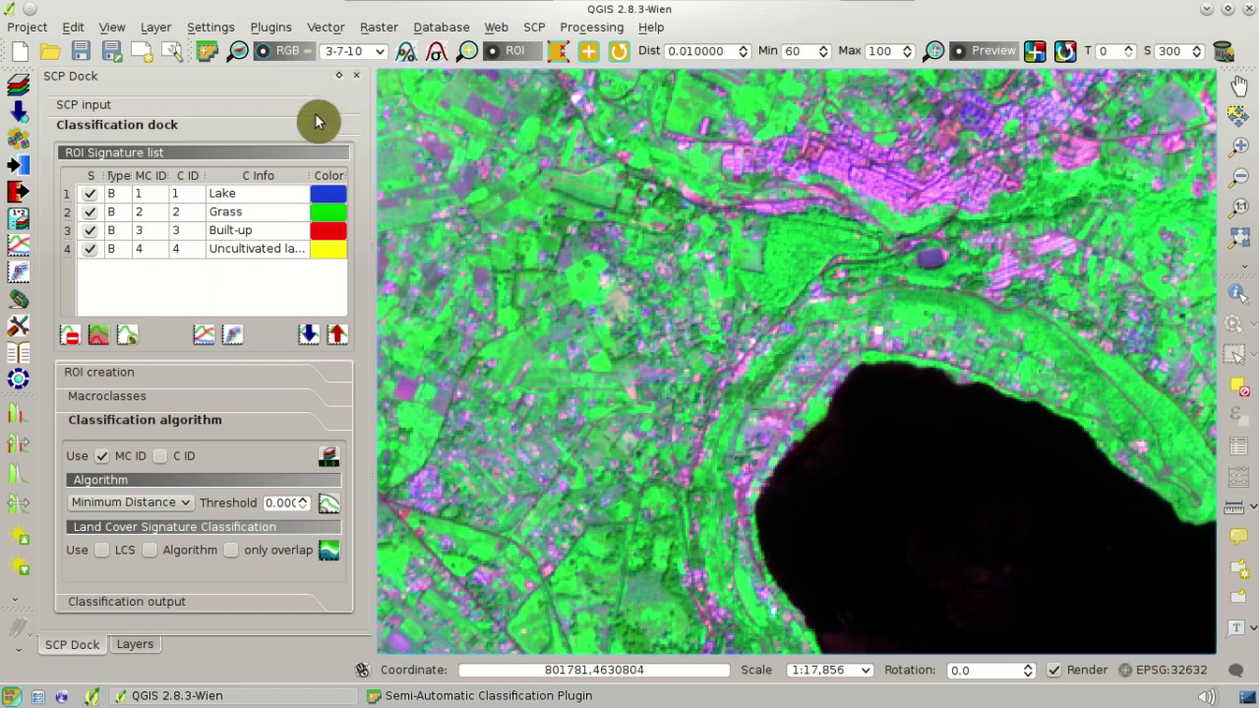
left_click(240, 56)
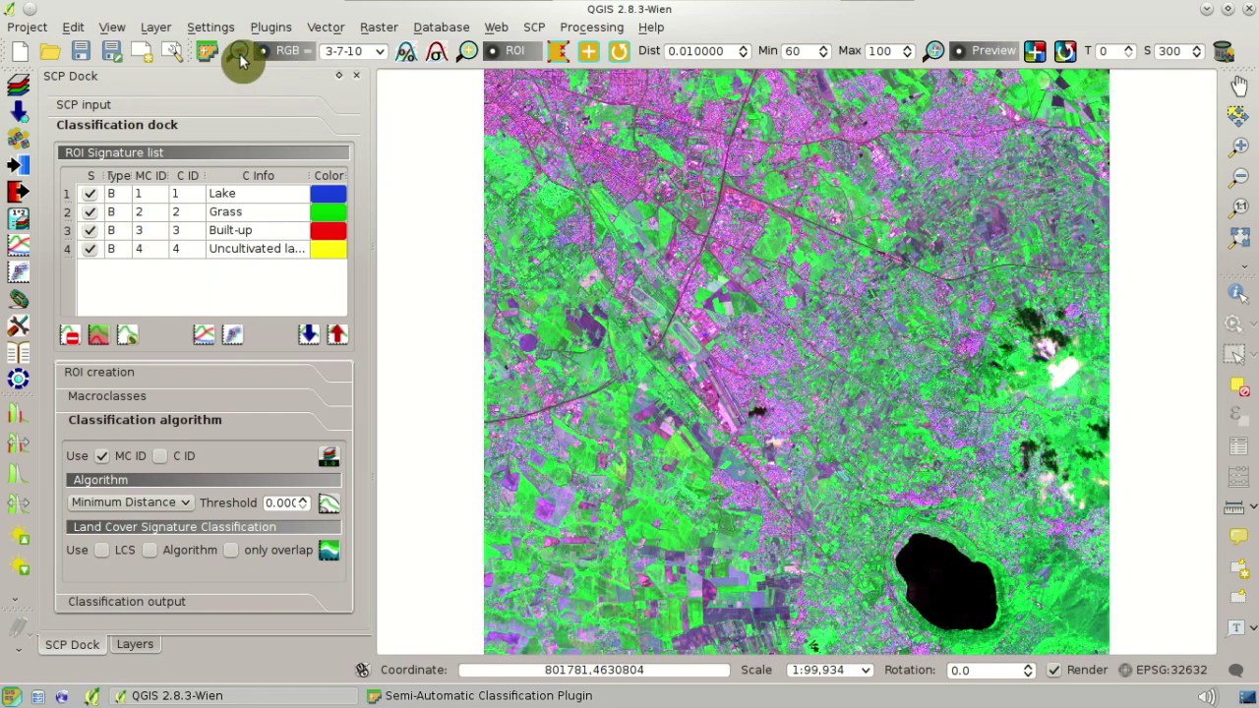
left_click(353, 50)
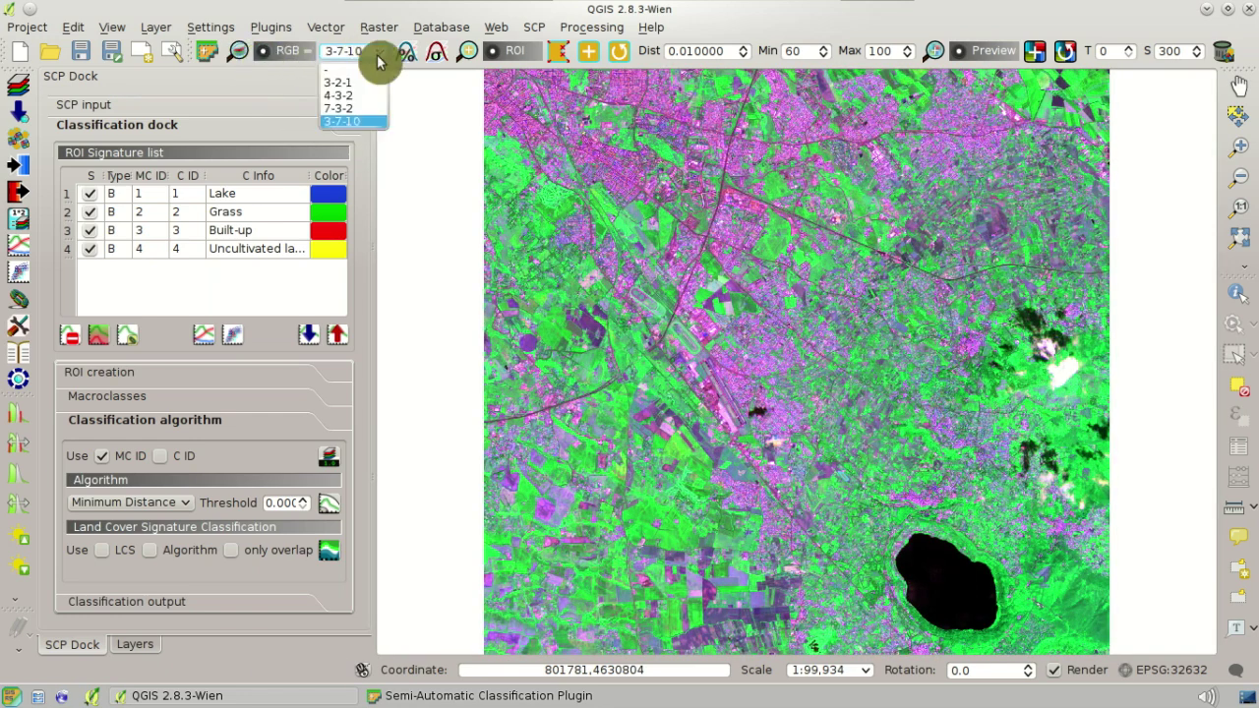
left_click(374, 110)
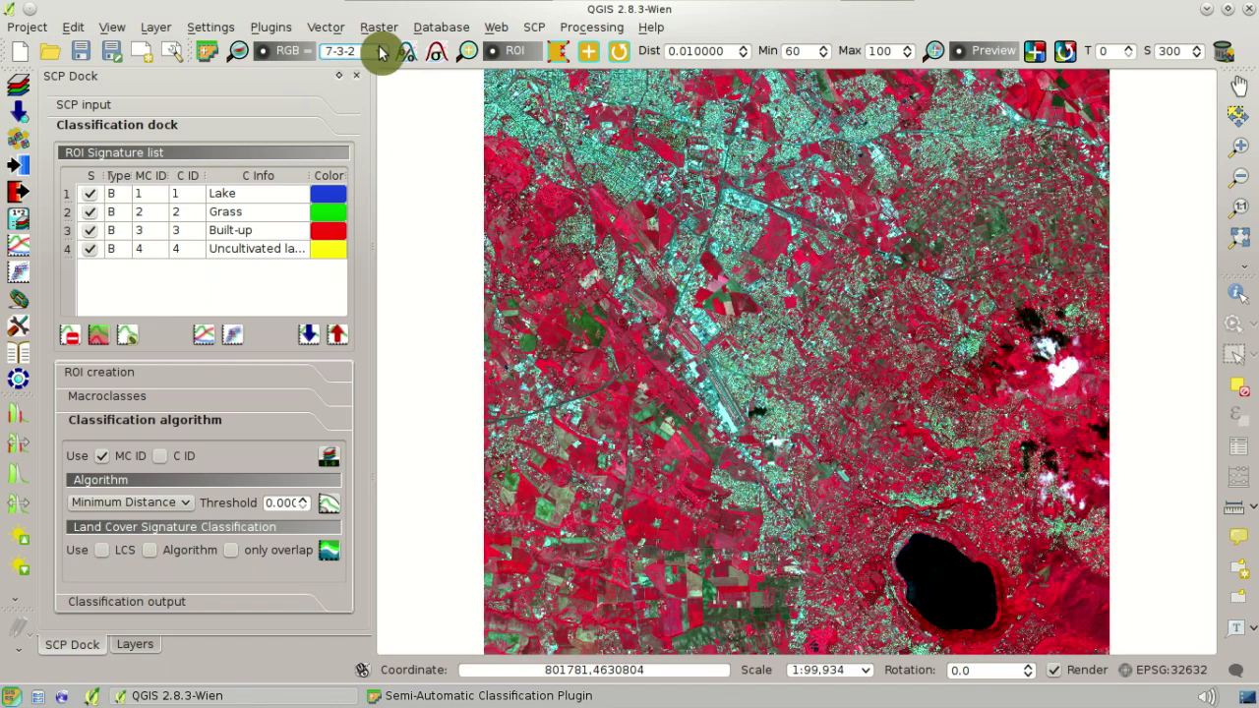
left_click(381, 52)
left_click(370, 94)
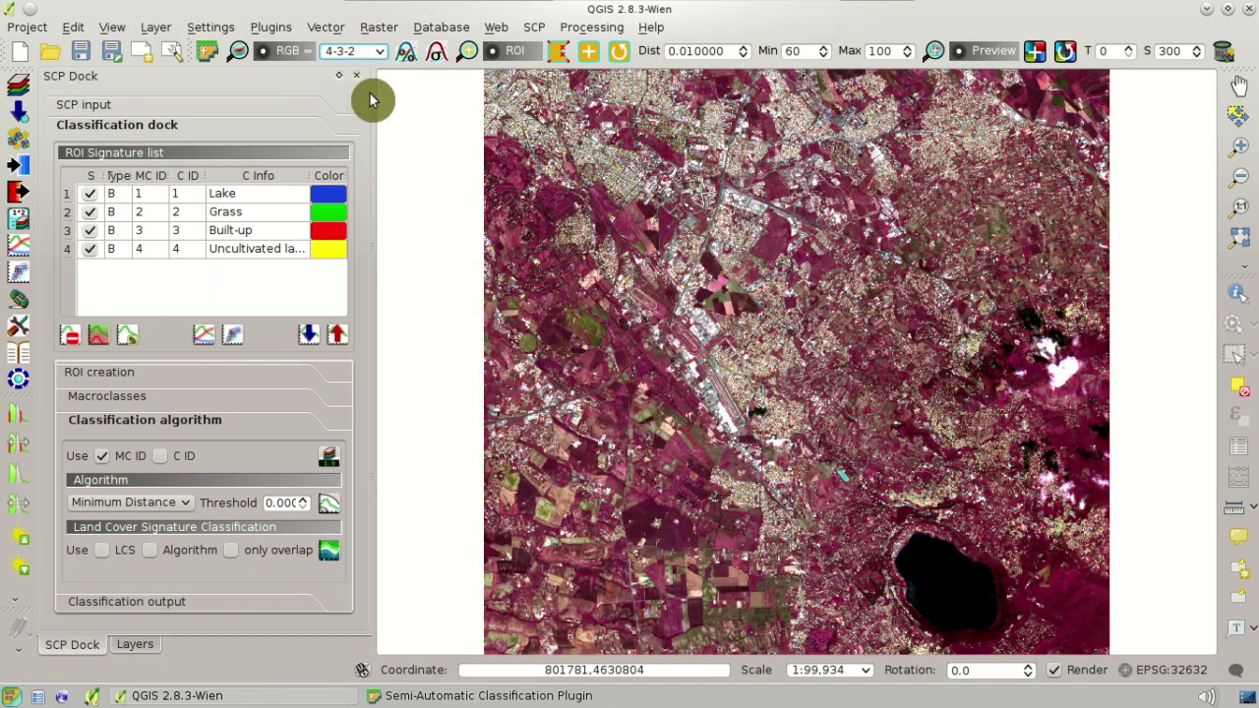
scroll(368, 49, "up", 1)
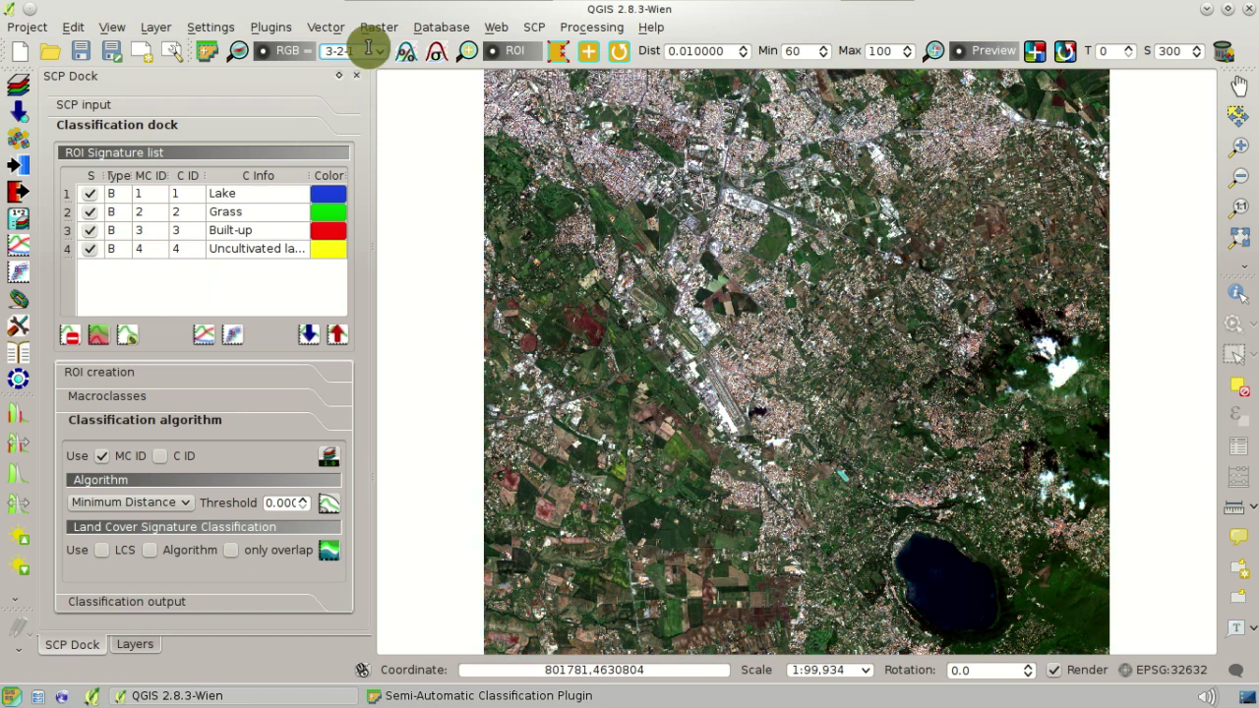
scroll(367, 49, "up", 1)
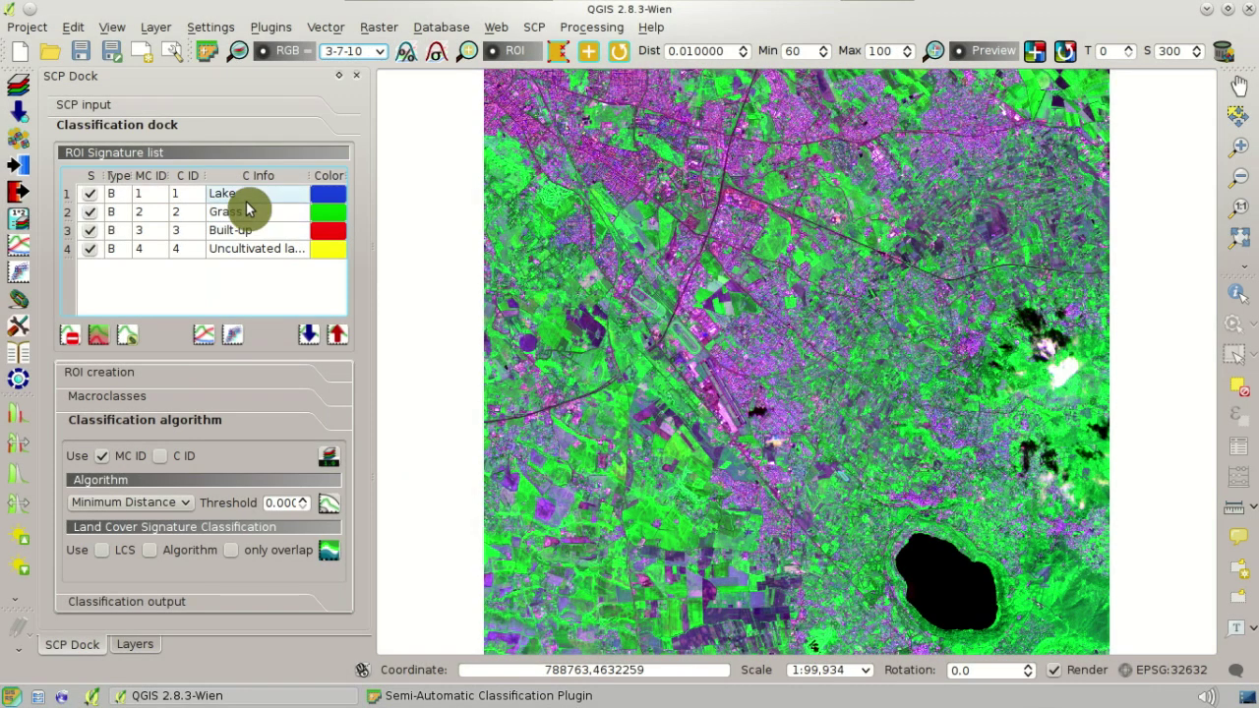
- Plot the spectral signatures of Lake, Grass, Built-up and the uncultivated land class in an enlarged window, fitting the plot to the data
left_click_drag(246, 198, 254, 268)
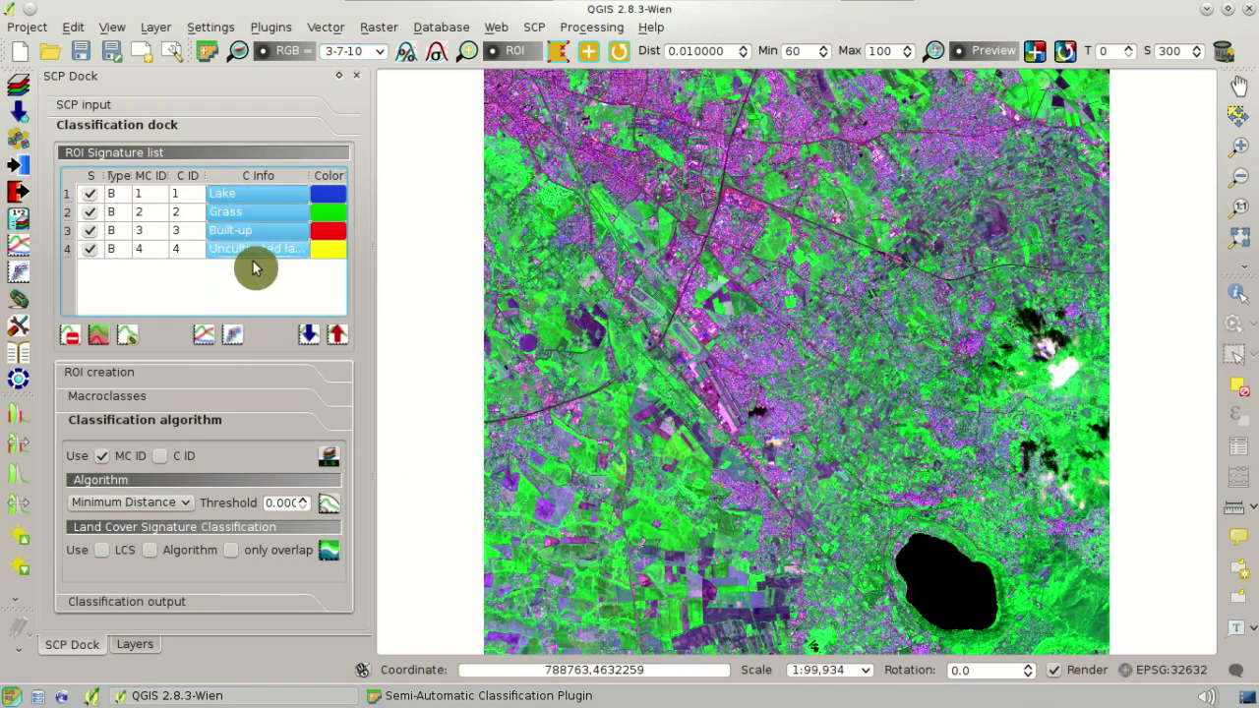
left_click(205, 341)
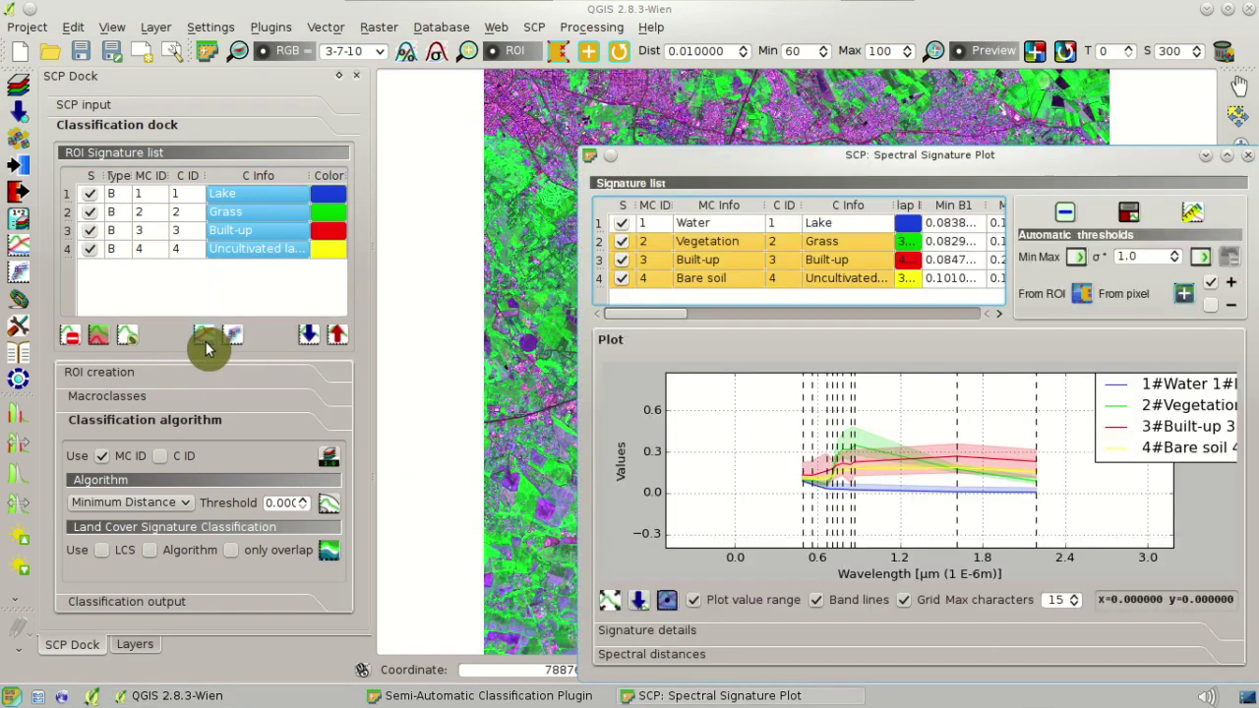
mouse_move(802, 154)
left_mouse_down()
mouse_move(514, 104)
mouse_move(484, 76)
left_mouse_up()
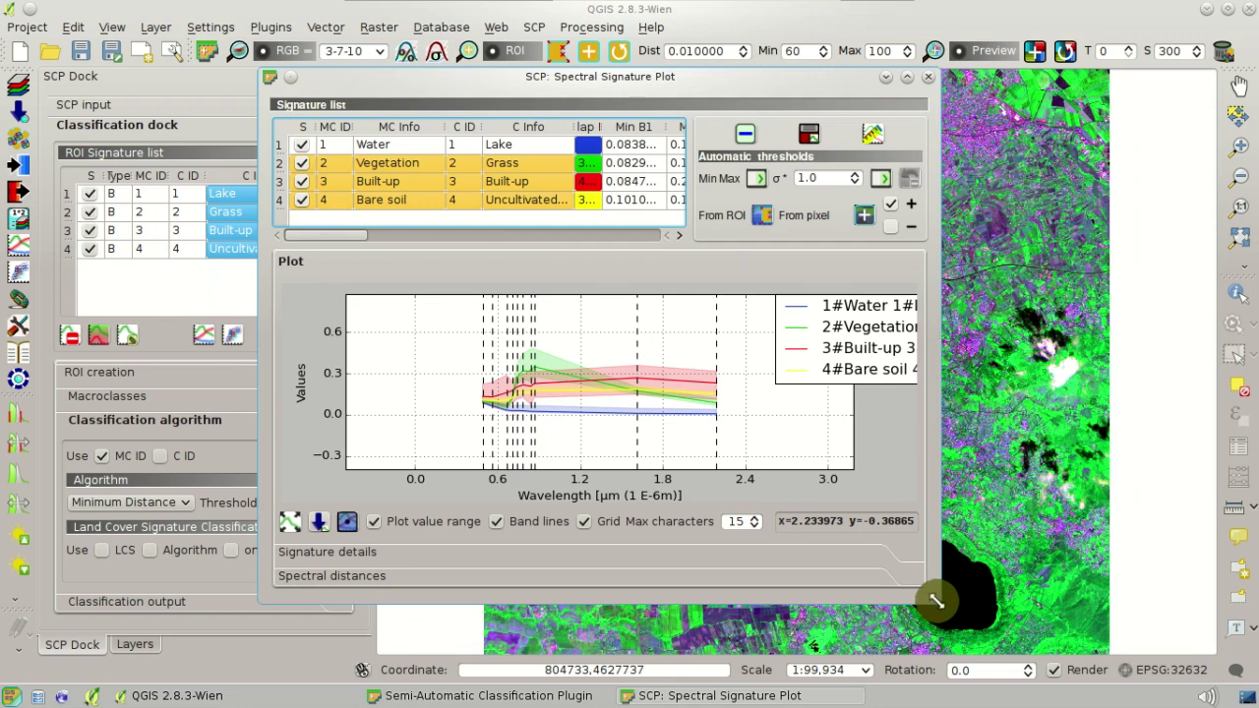
mouse_move(936, 601)
left_mouse_down()
mouse_move(1054, 611)
mouse_move(1124, 670)
left_mouse_up()
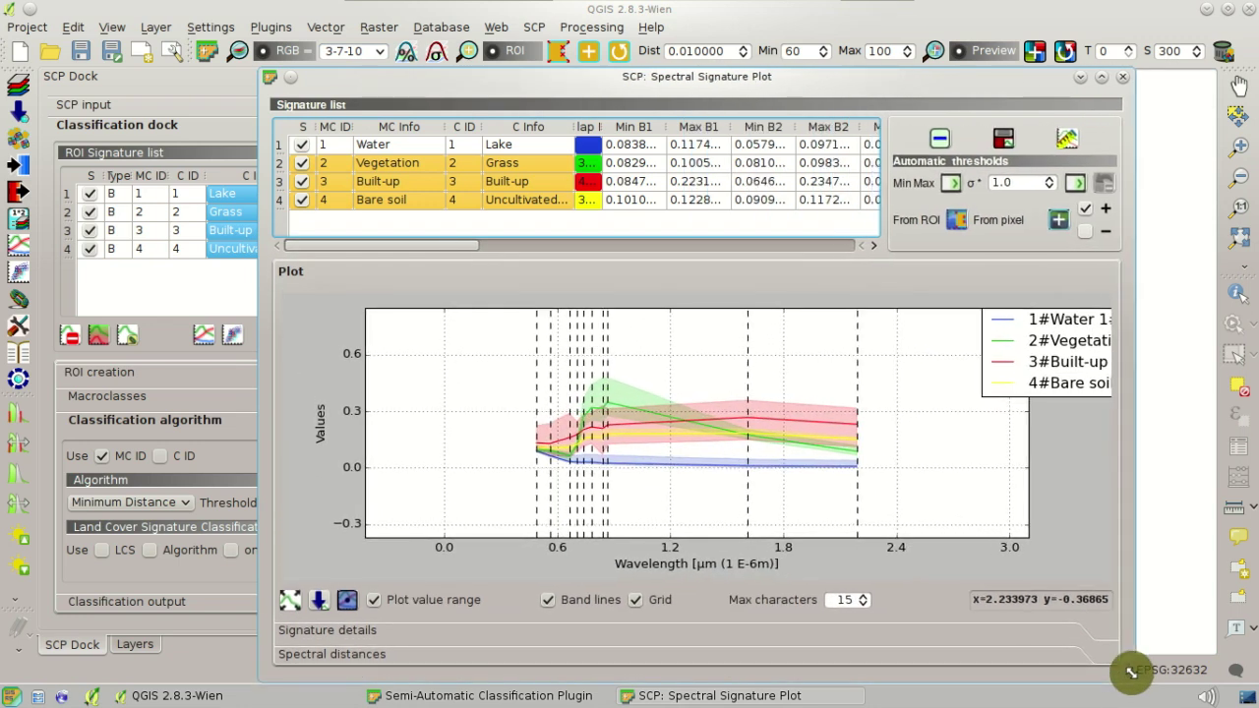
left_click(291, 603)
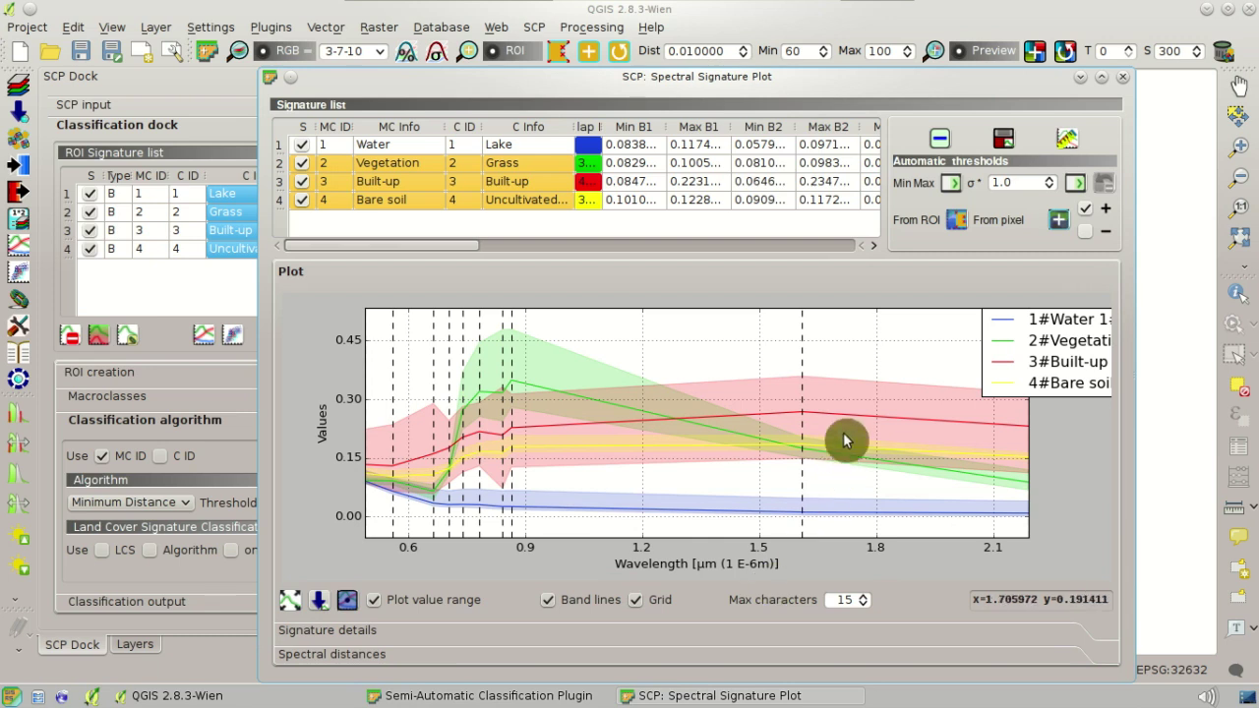
- Examine the spectral signature plot up to about 1.5 µm, switching the band lines and grid off and back on
left_click_drag(836, 433, 726, 453)
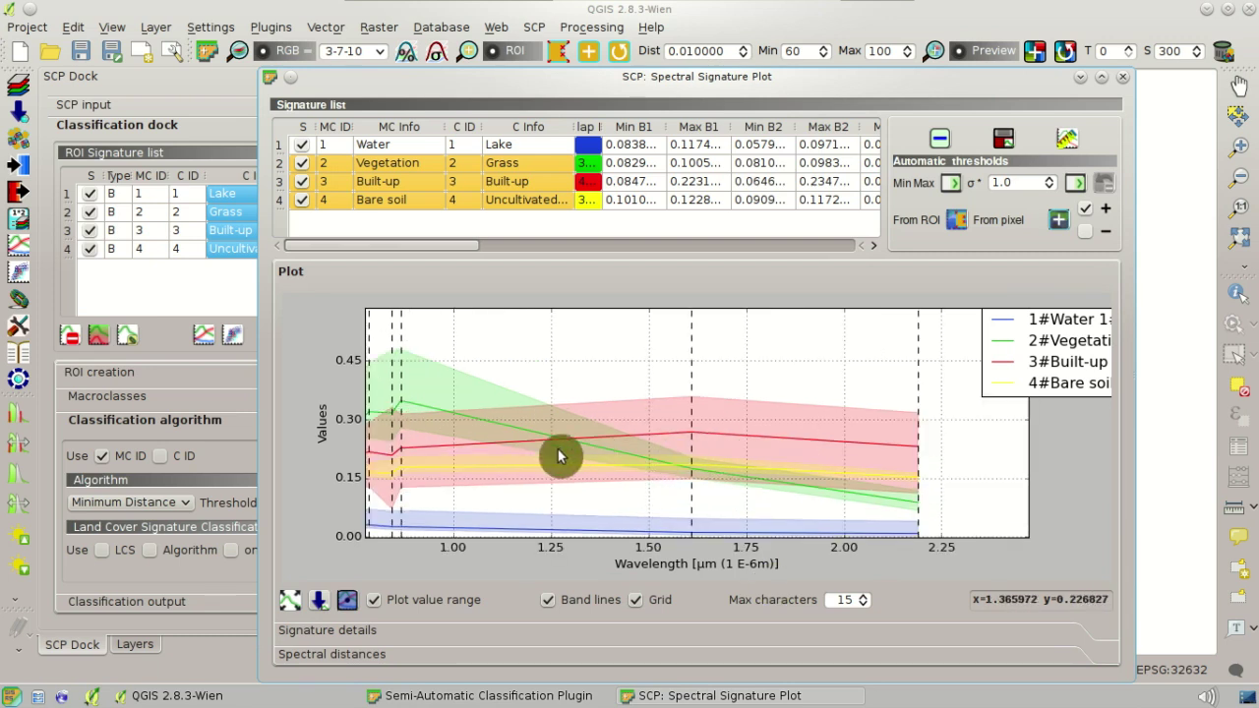
right_click(598, 430)
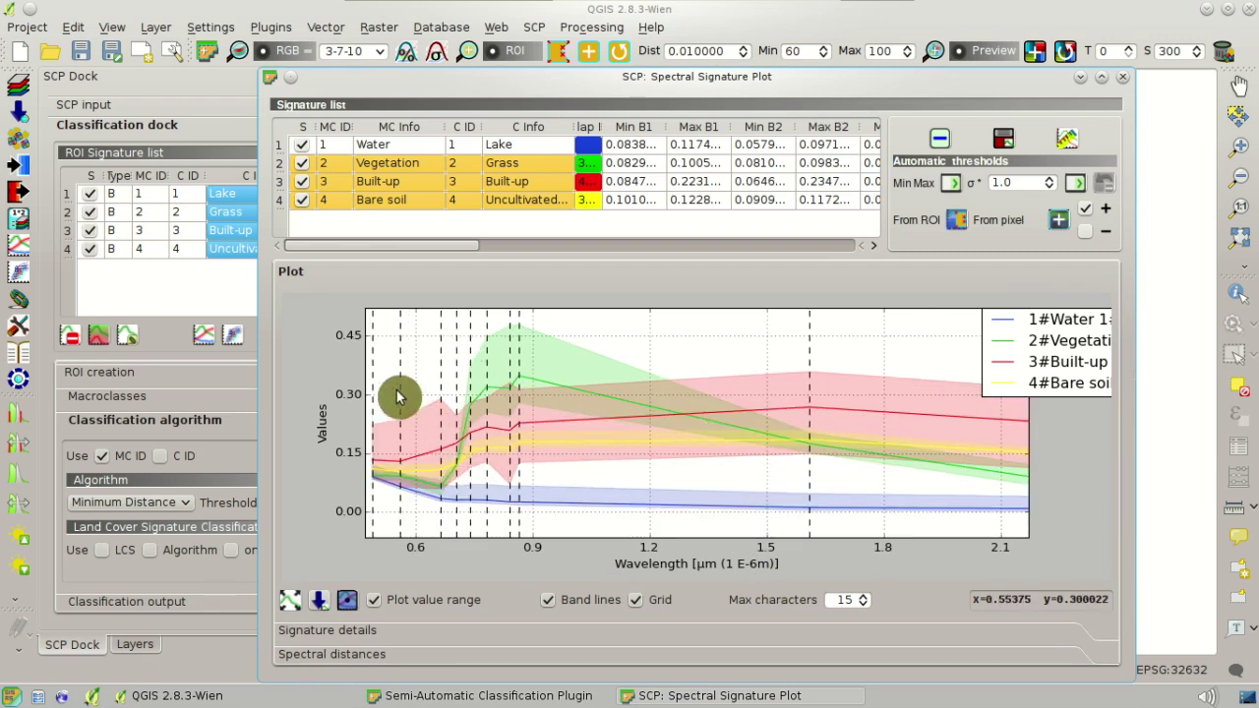
left_click_drag(380, 351, 739, 517)
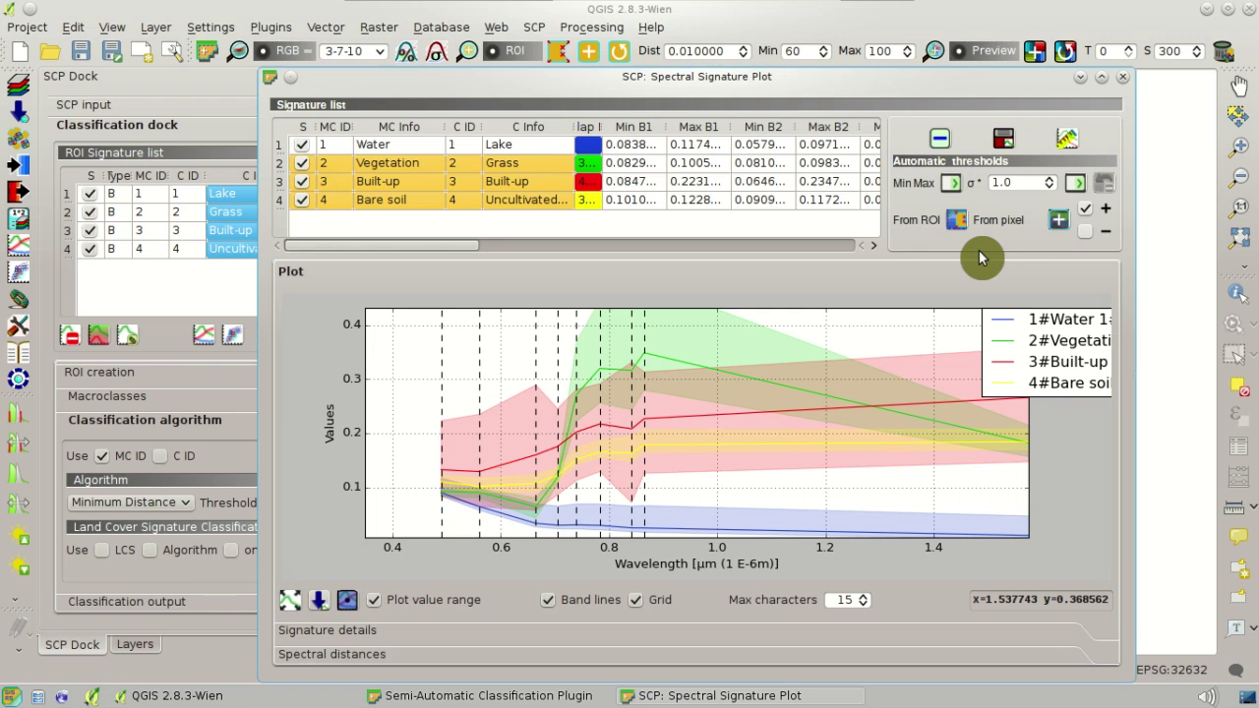
left_click(469, 611)
left_click(470, 613)
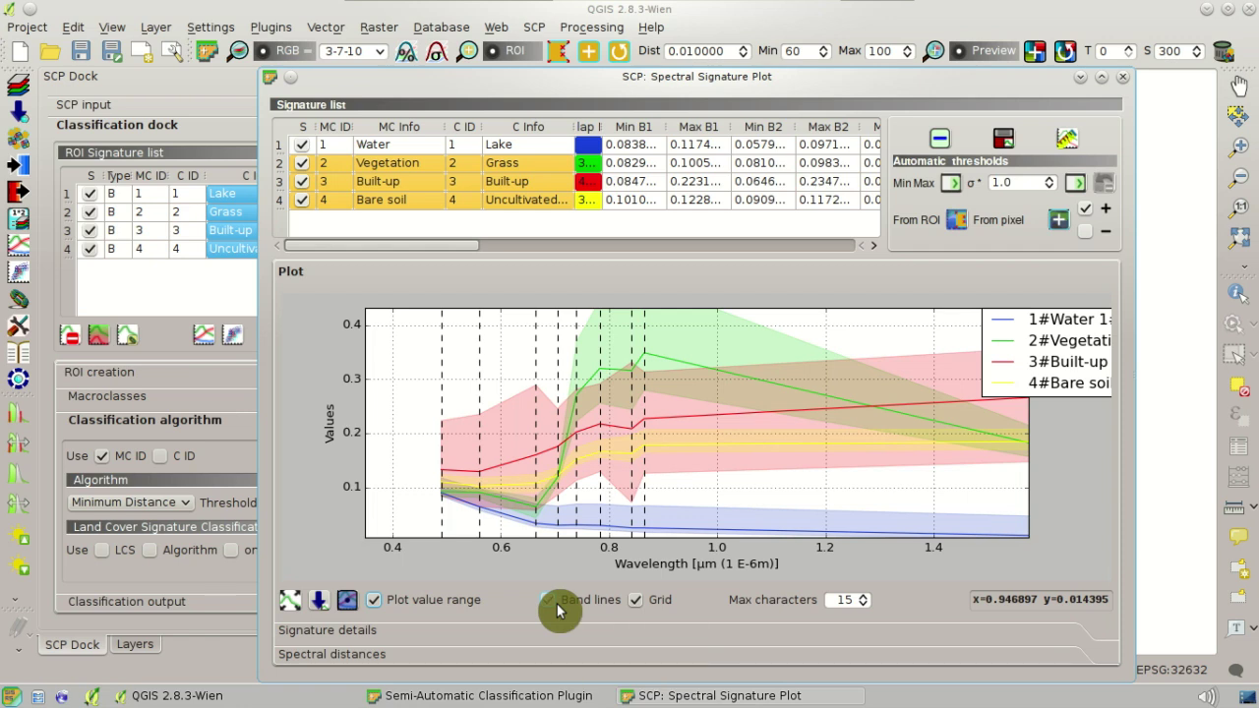
left_click(638, 602)
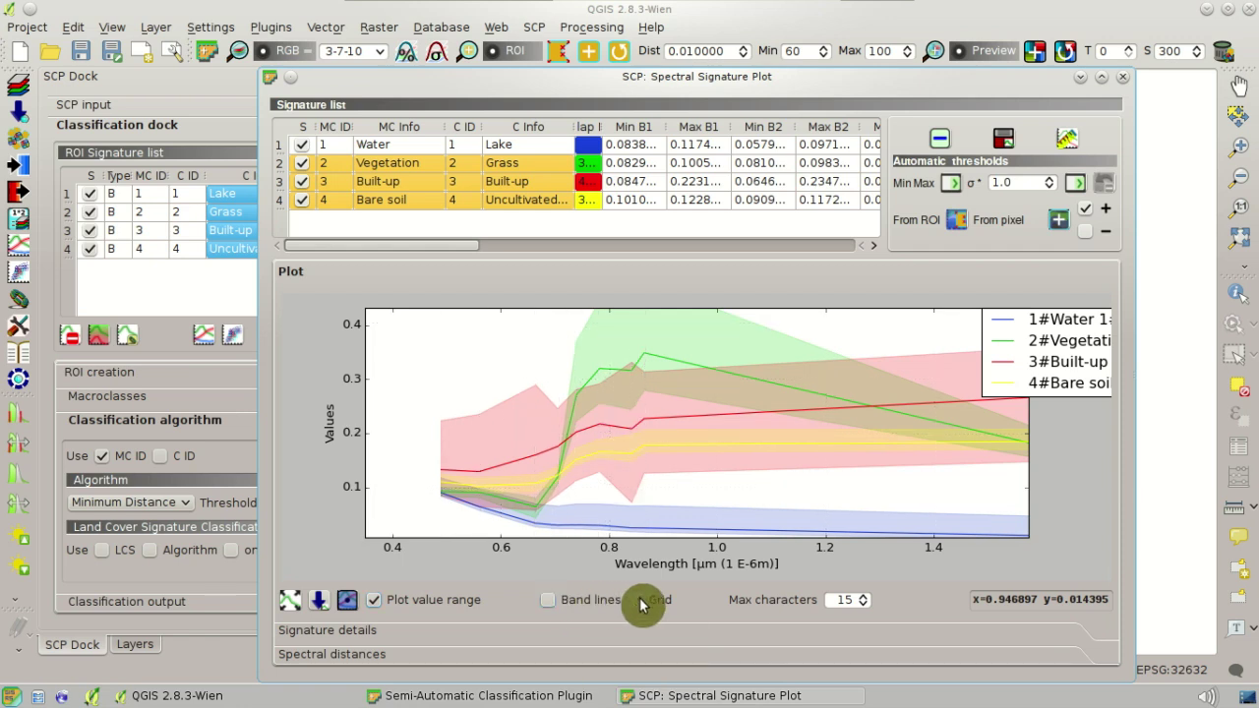
left_click(638, 602)
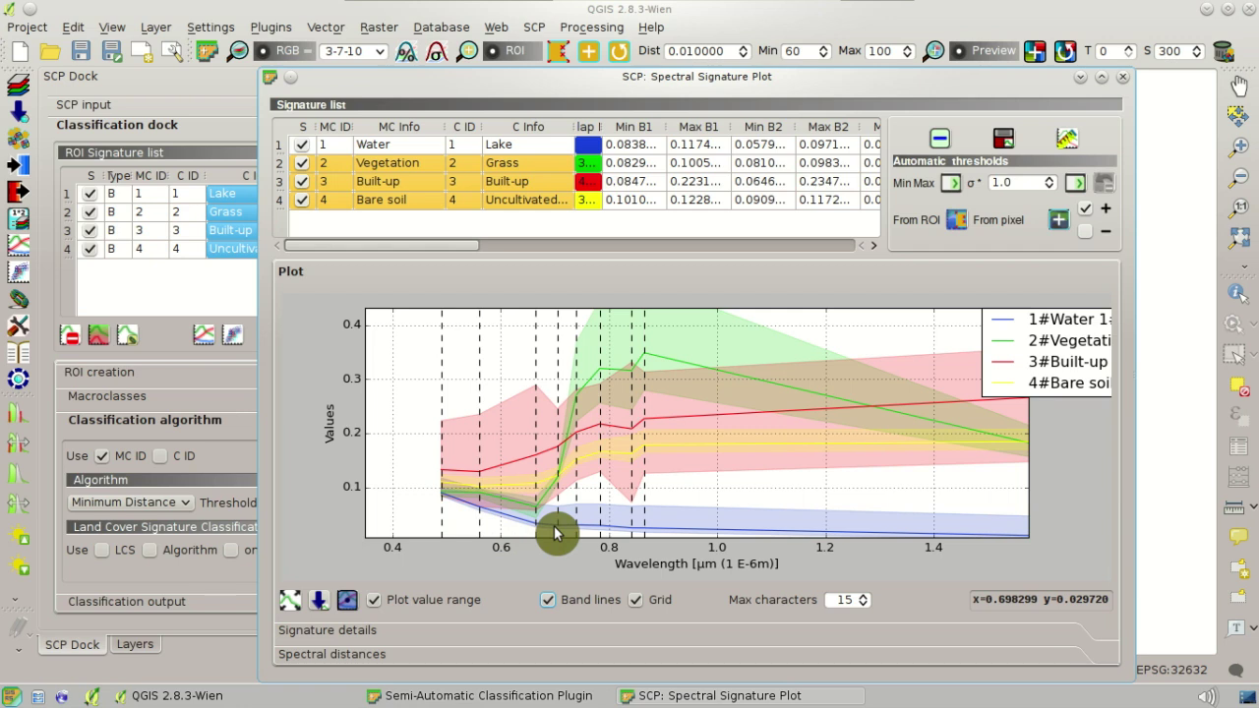
- Review the signature details and calculate the spectral distances between the four plotted signatures, reading through the pairwise results
left_click(542, 632)
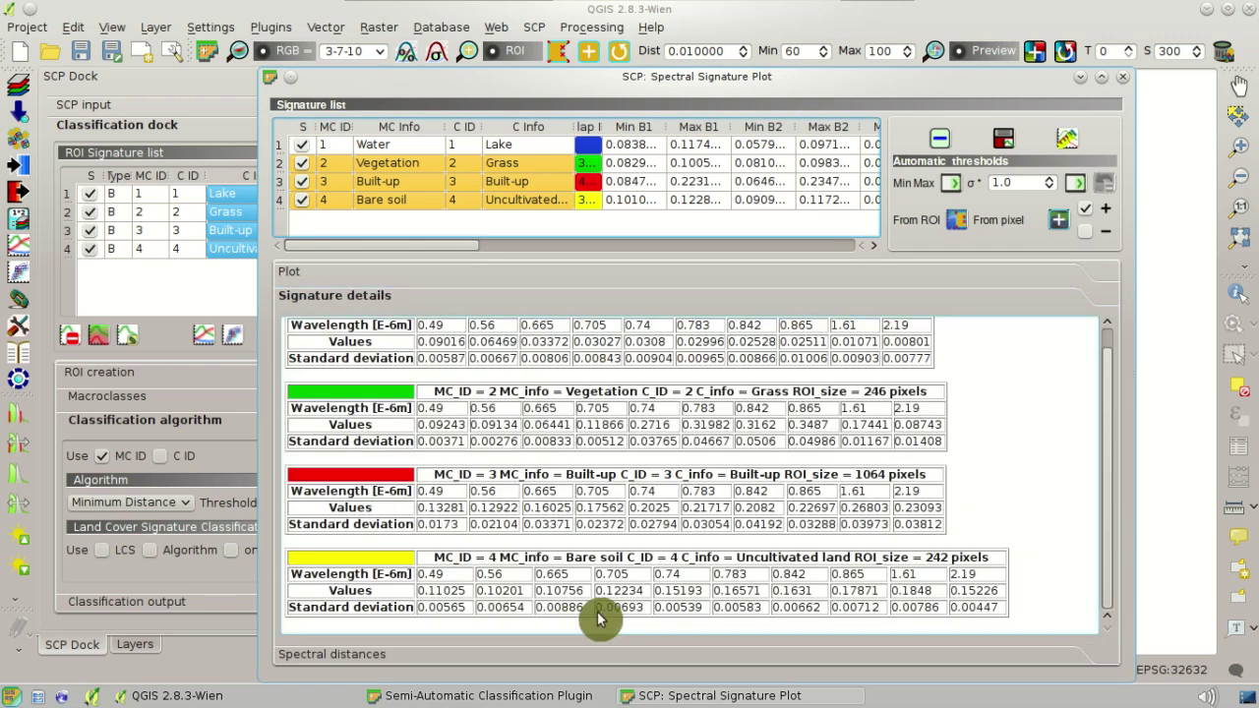
left_click(1068, 148)
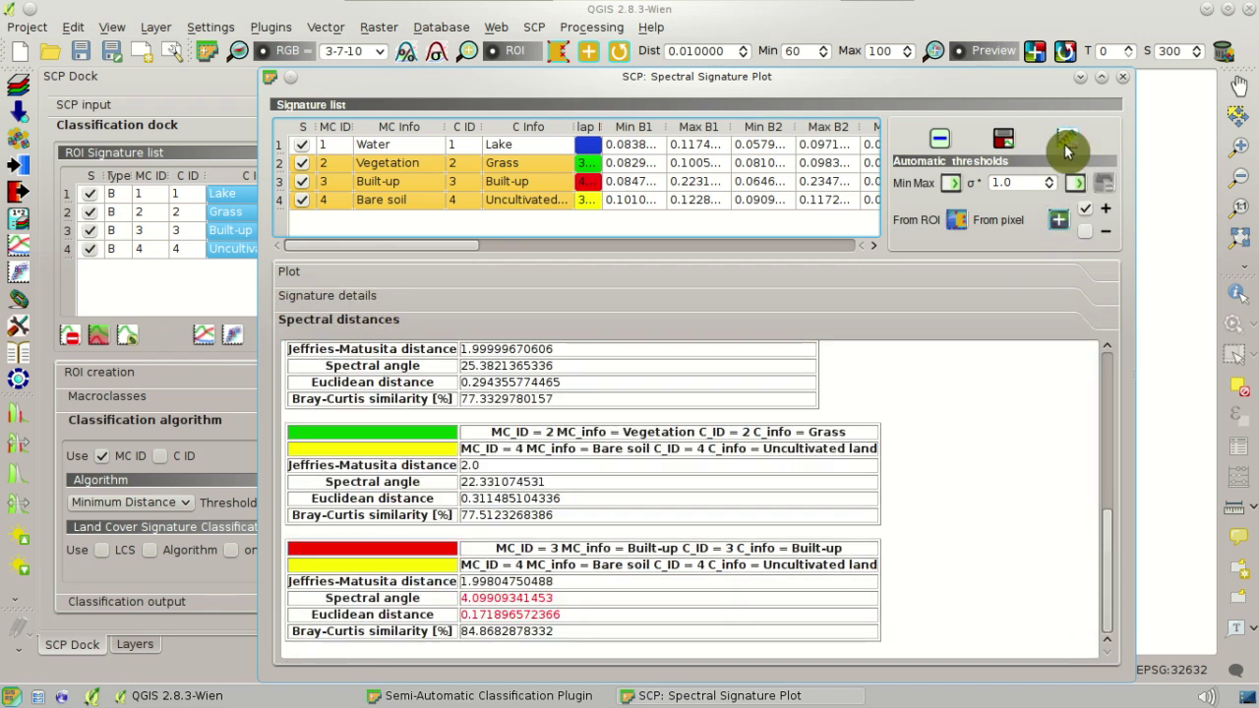
scroll(652, 570, "up", 5)
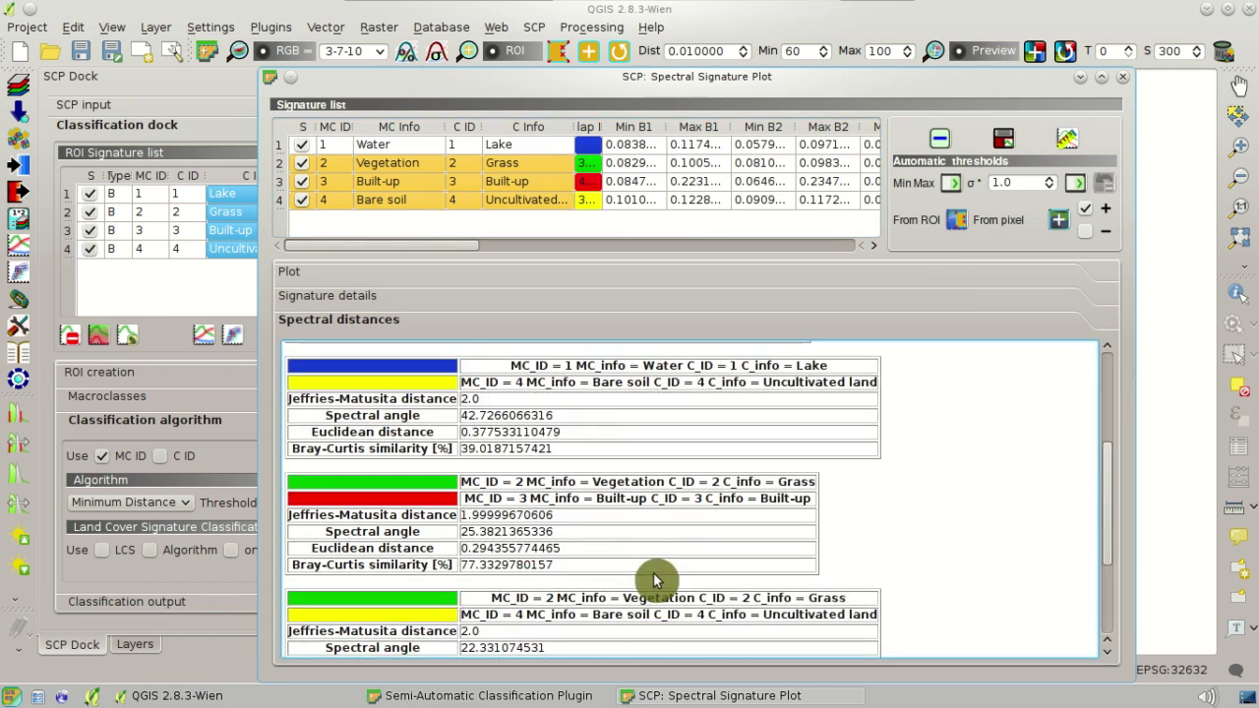
scroll(654, 470, "down", 5)
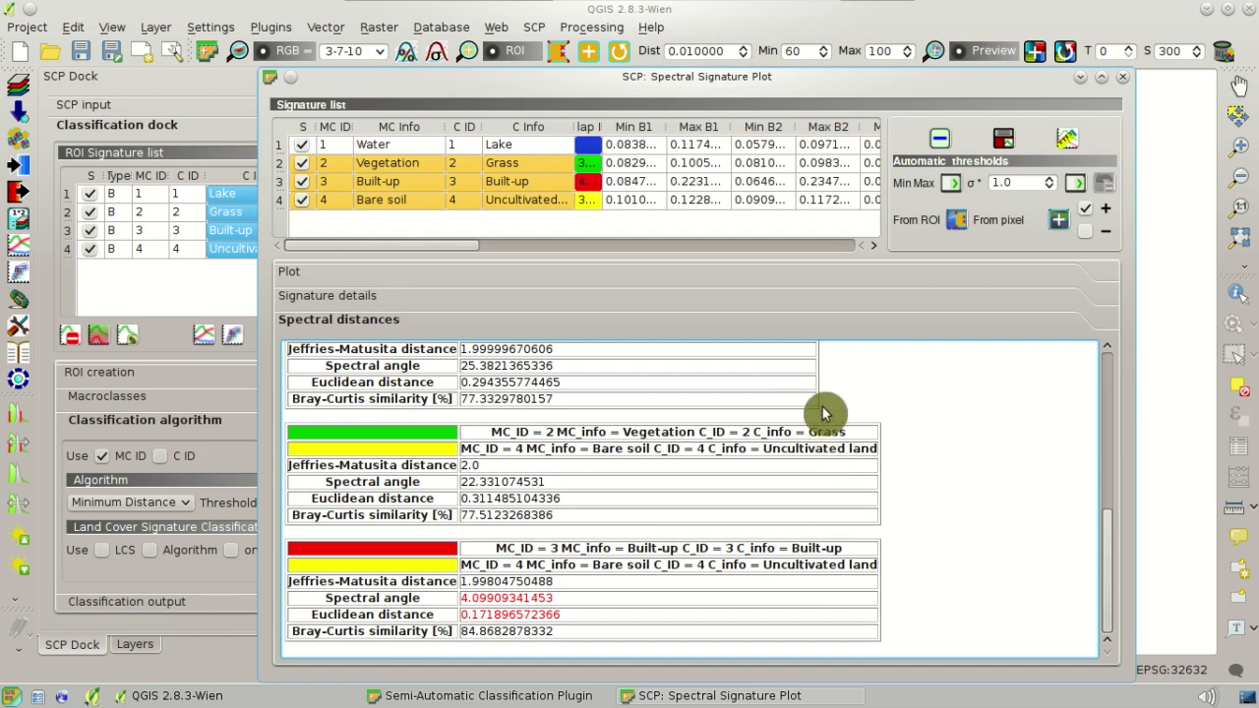
- Add the Lake, Grass, Built-up and uncultivated land ROIs to an enlarged scatter plot of bands 1 and 2, and inspect the point clusters
left_click(187, 300)
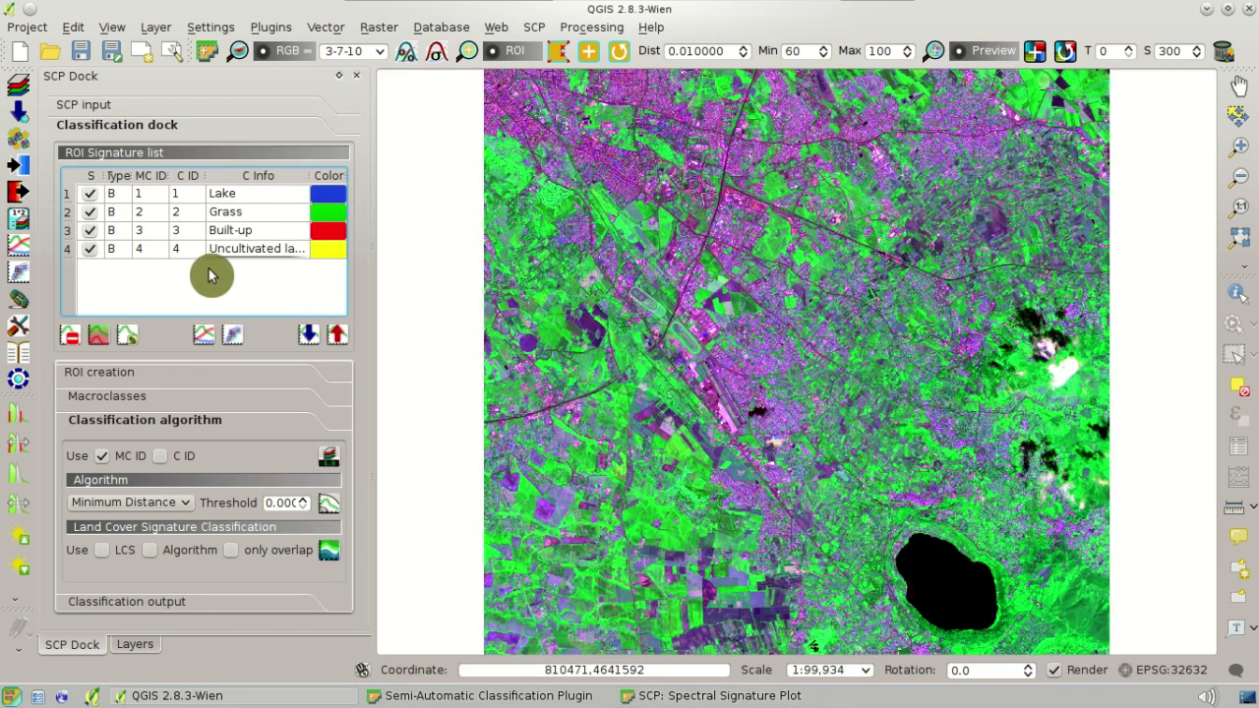
left_click_drag(261, 201, 241, 354)
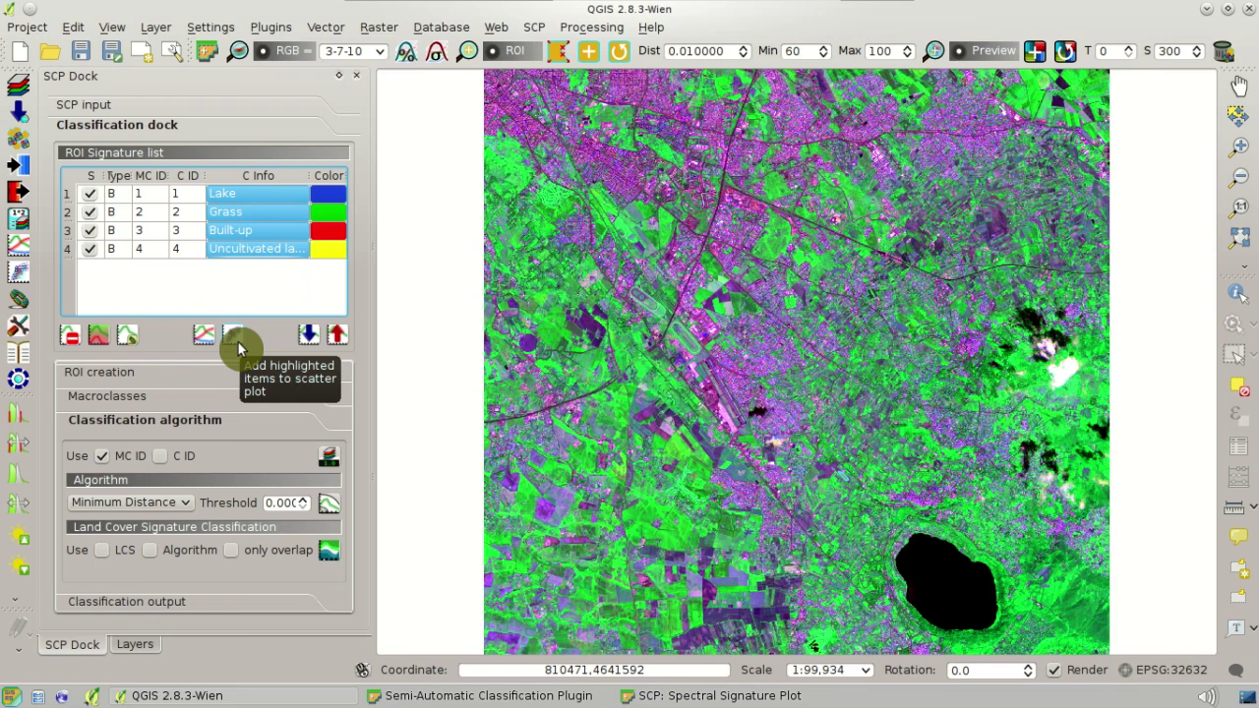
left_click(238, 347)
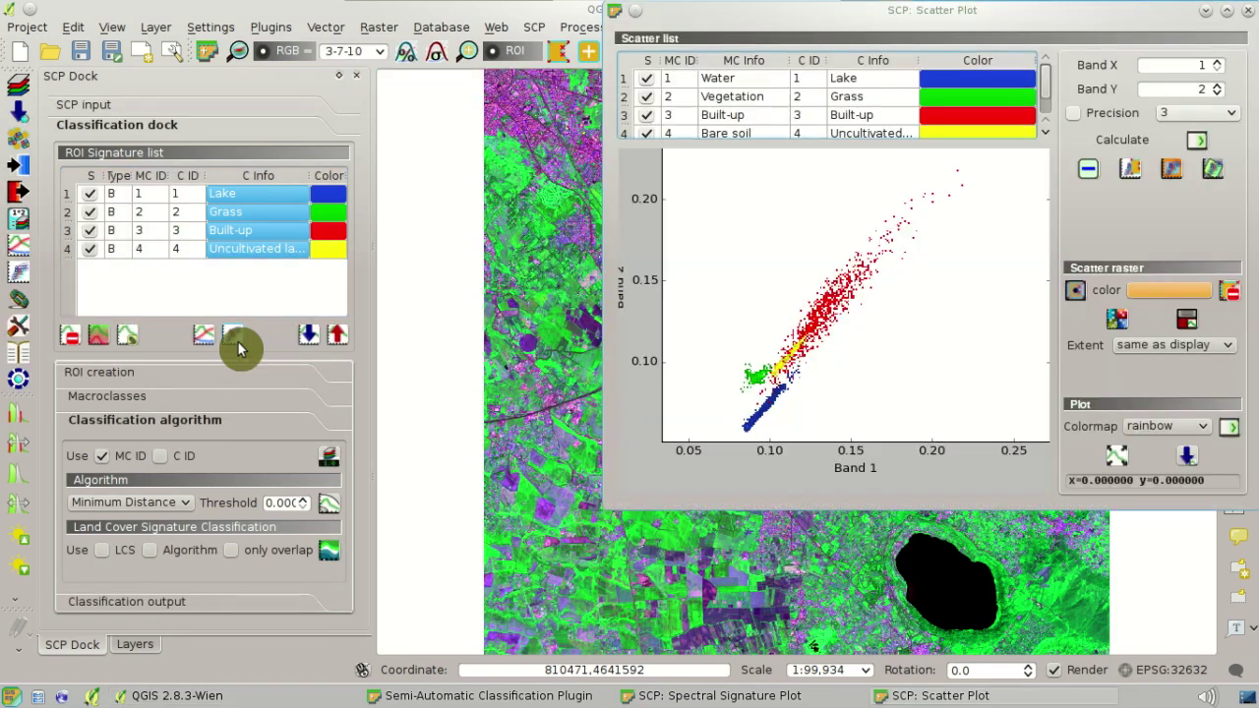
left_click_drag(944, 11, 539, 83)
left_click_drag(841, 562, 1071, 652)
left_click_drag(458, 488, 562, 450)
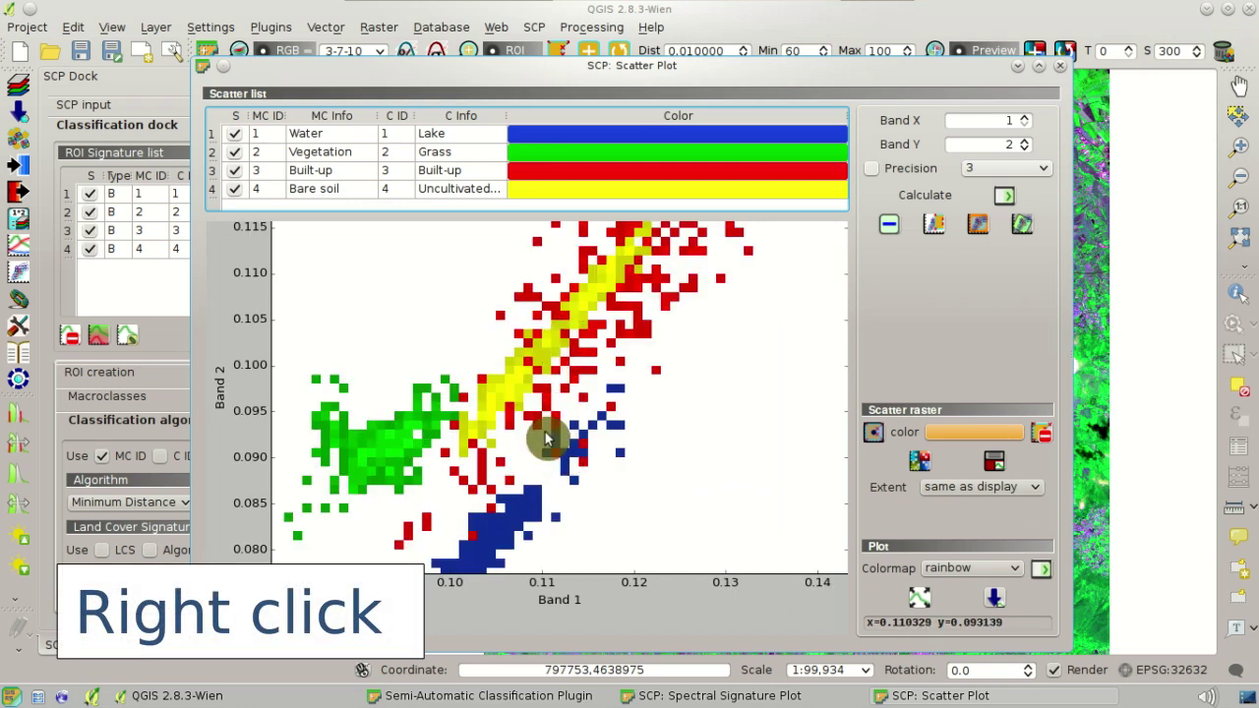
right_click(546, 440)
right_click(546, 440)
right_click(546, 439)
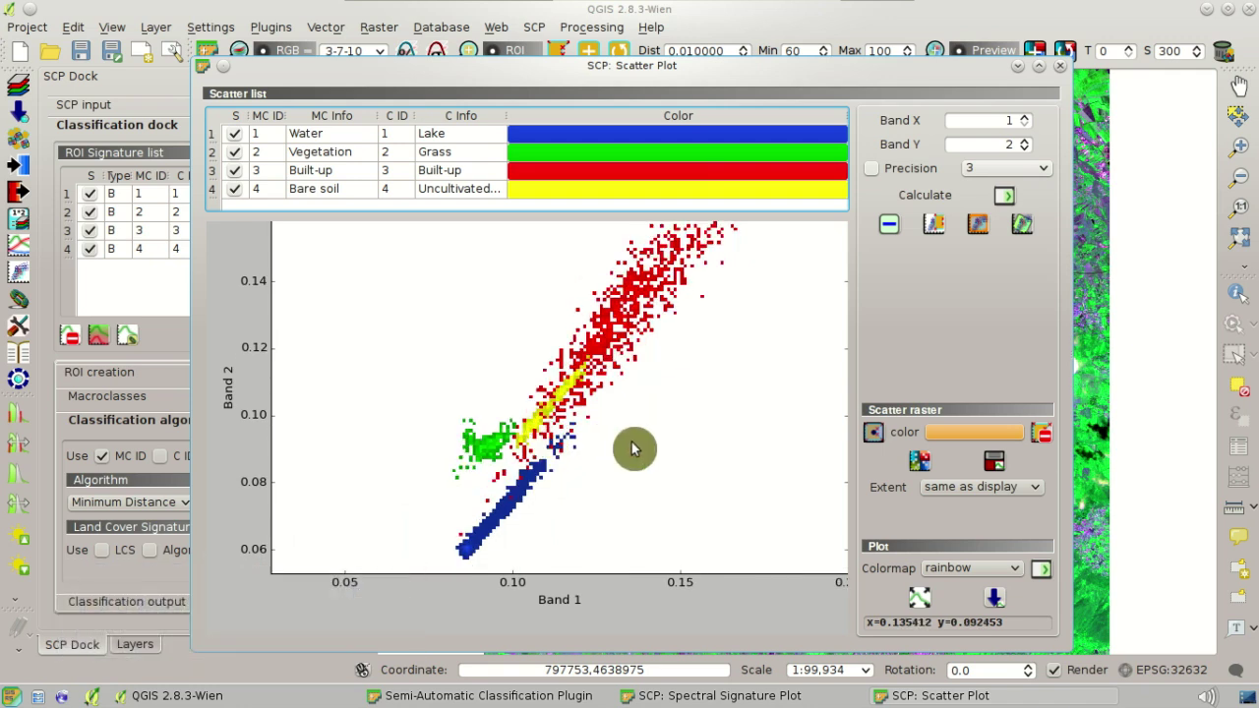
- Apply the rainbow colormap to the Built-up points in the scatter plot
left_click(476, 175)
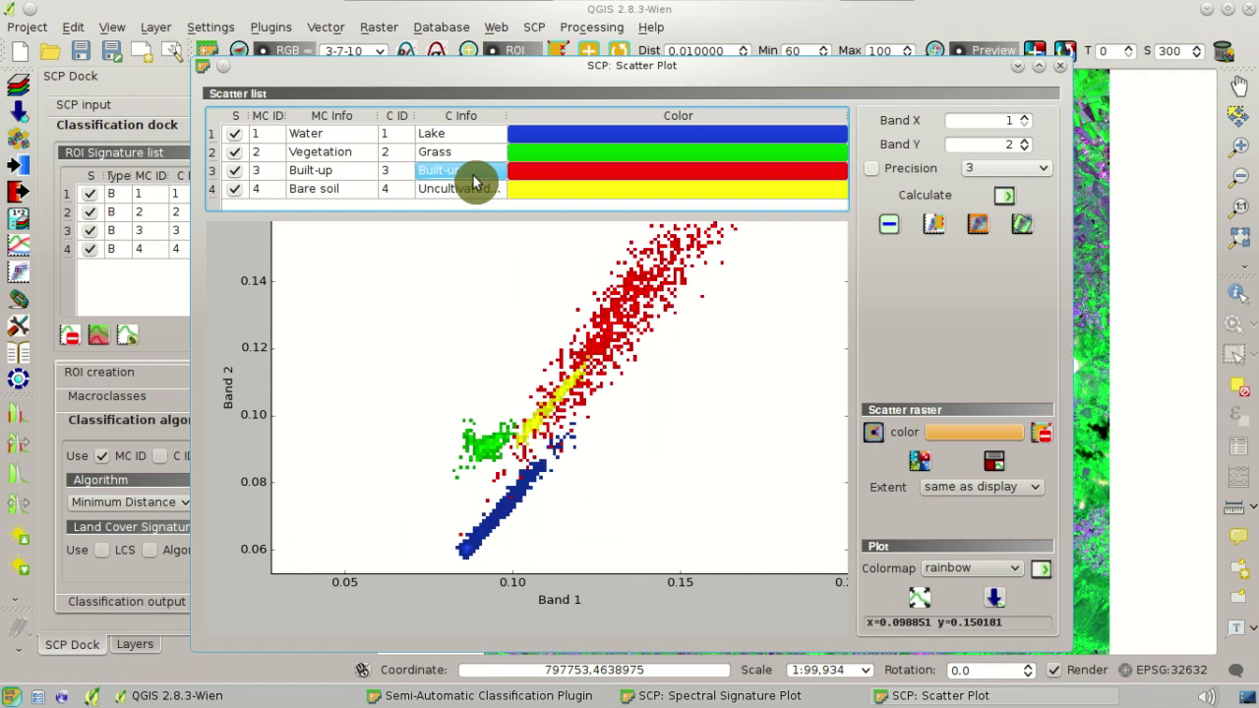
left_click(993, 568)
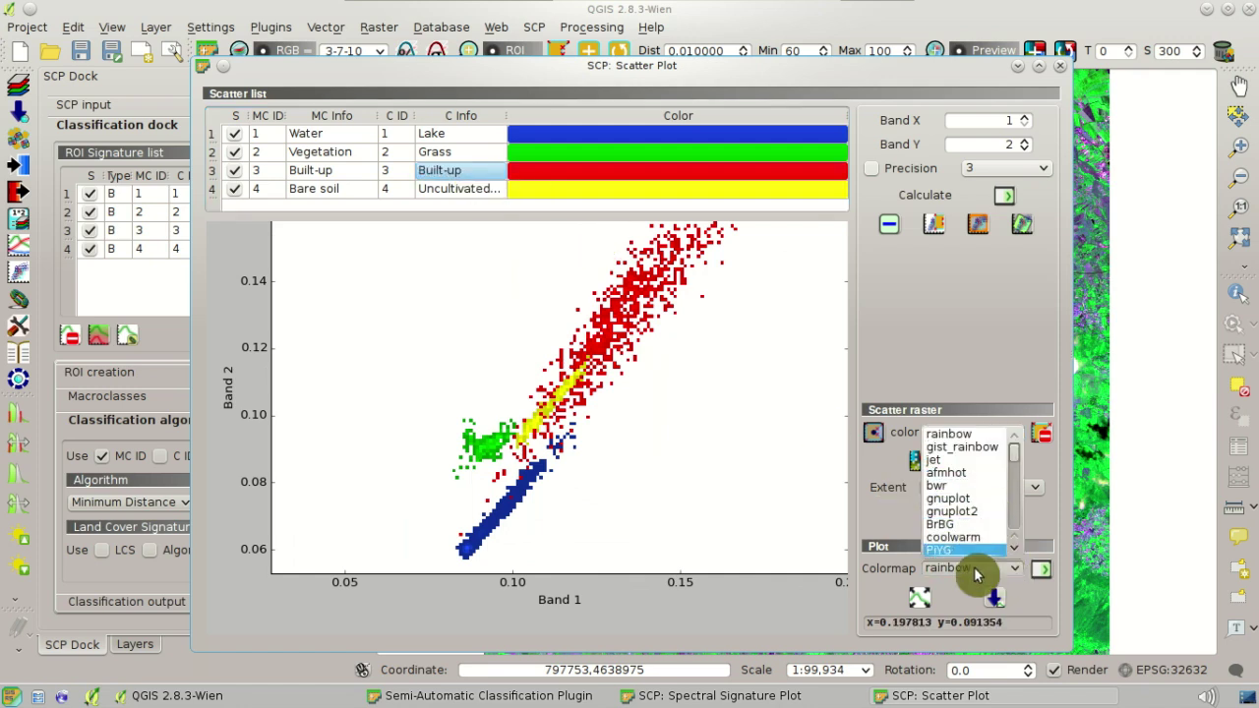
left_click(888, 586)
left_click(1043, 572)
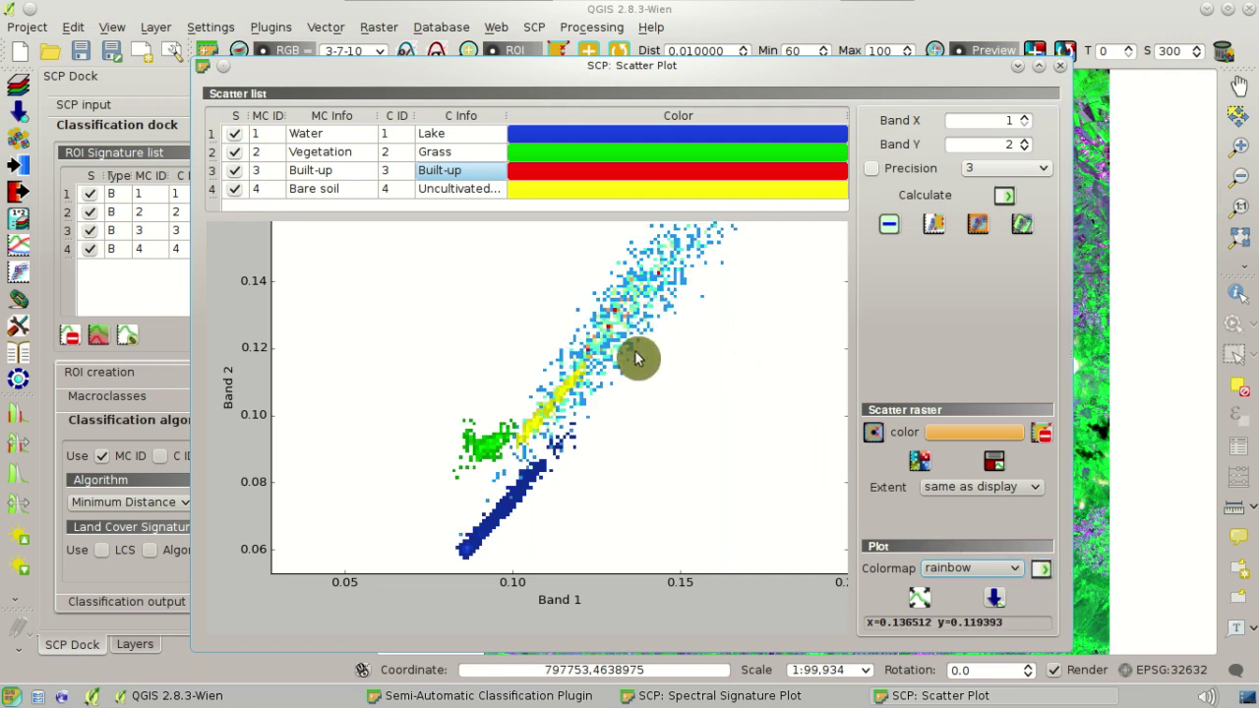
left_click_drag(637, 359, 639, 369)
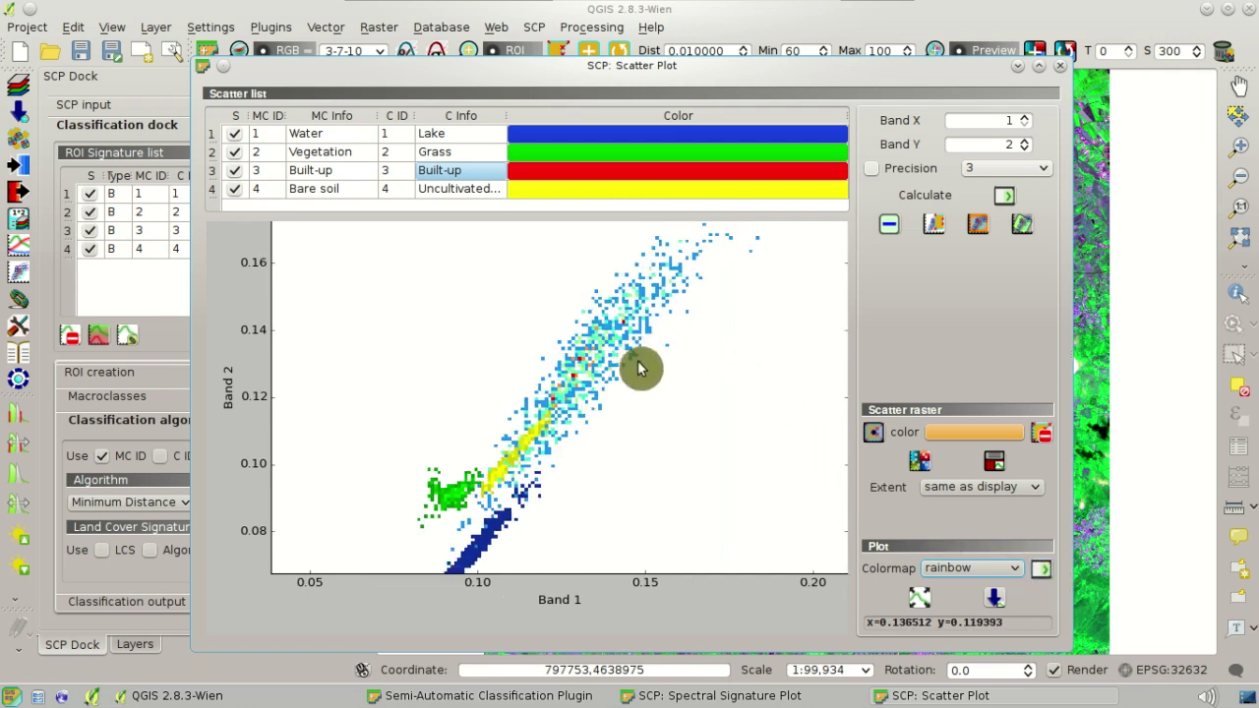
- Draw an orange selection polygon around the middle of the Built-up point cloud on the scatter plot
left_click(871, 434)
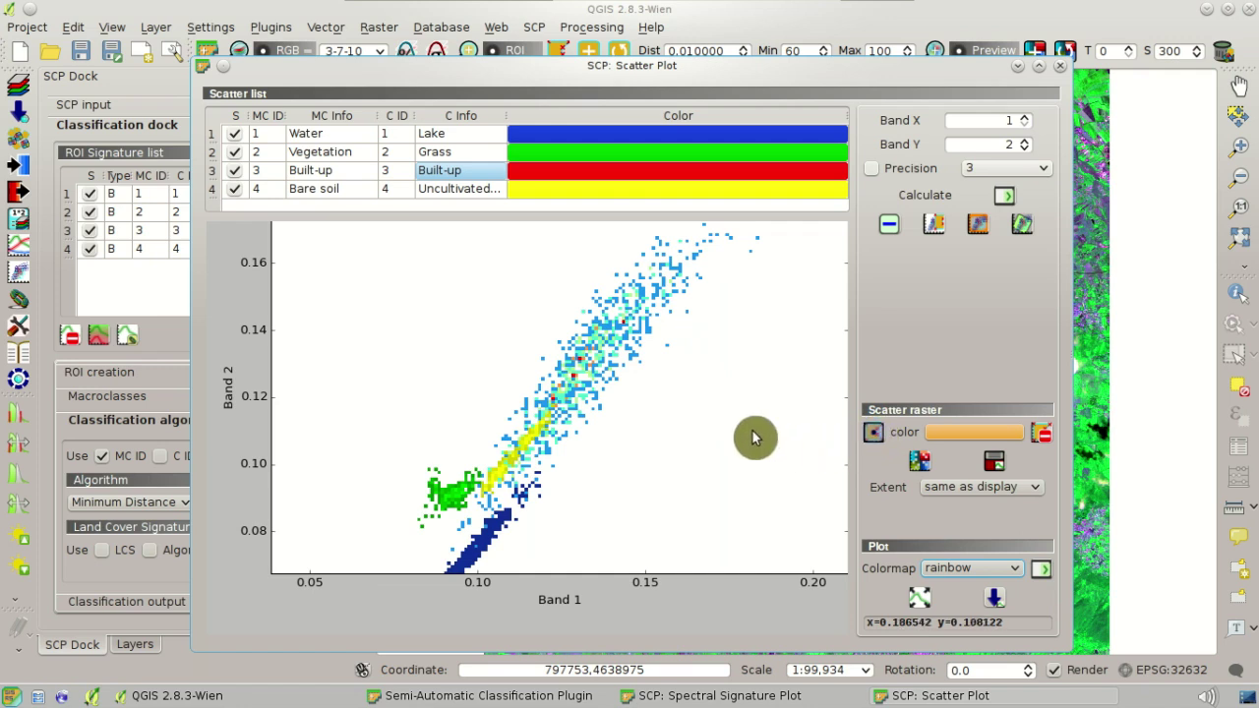
left_click(605, 413)
left_click(577, 360)
left_click(601, 301)
right_click(686, 339)
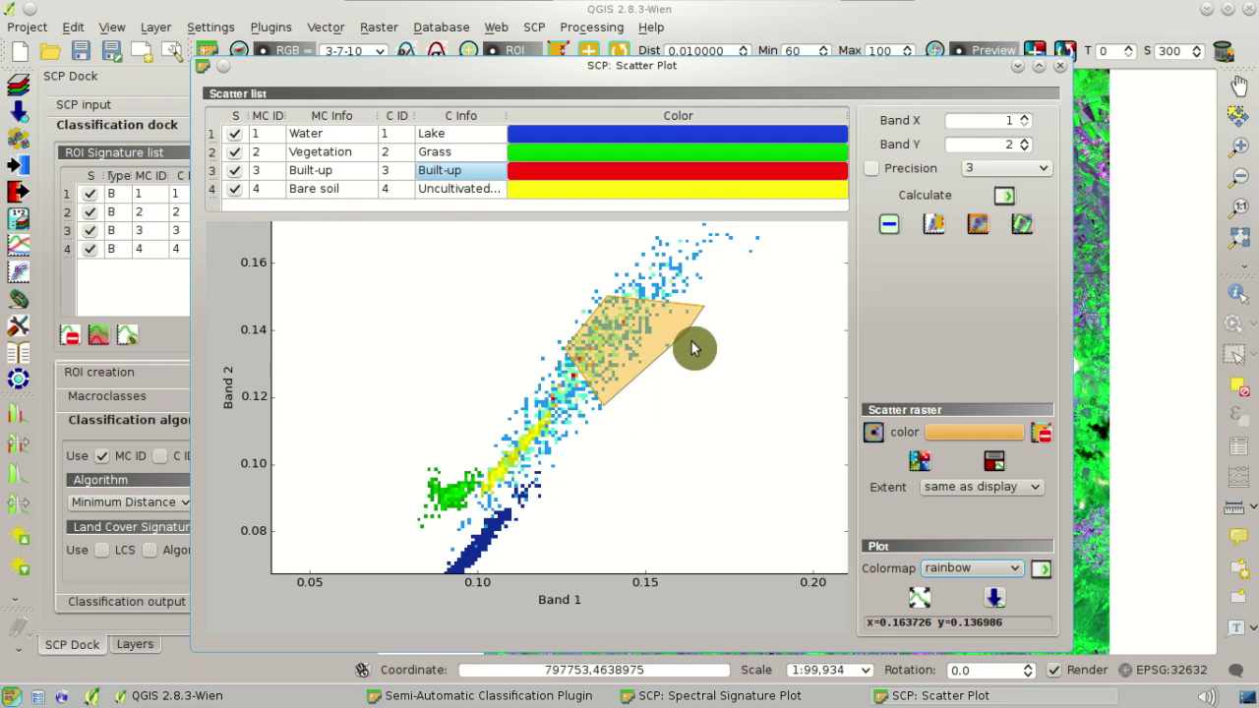
- Set the scatter raster color to bright green and draw a selection polygon around the Grass points
left_click(980, 434)
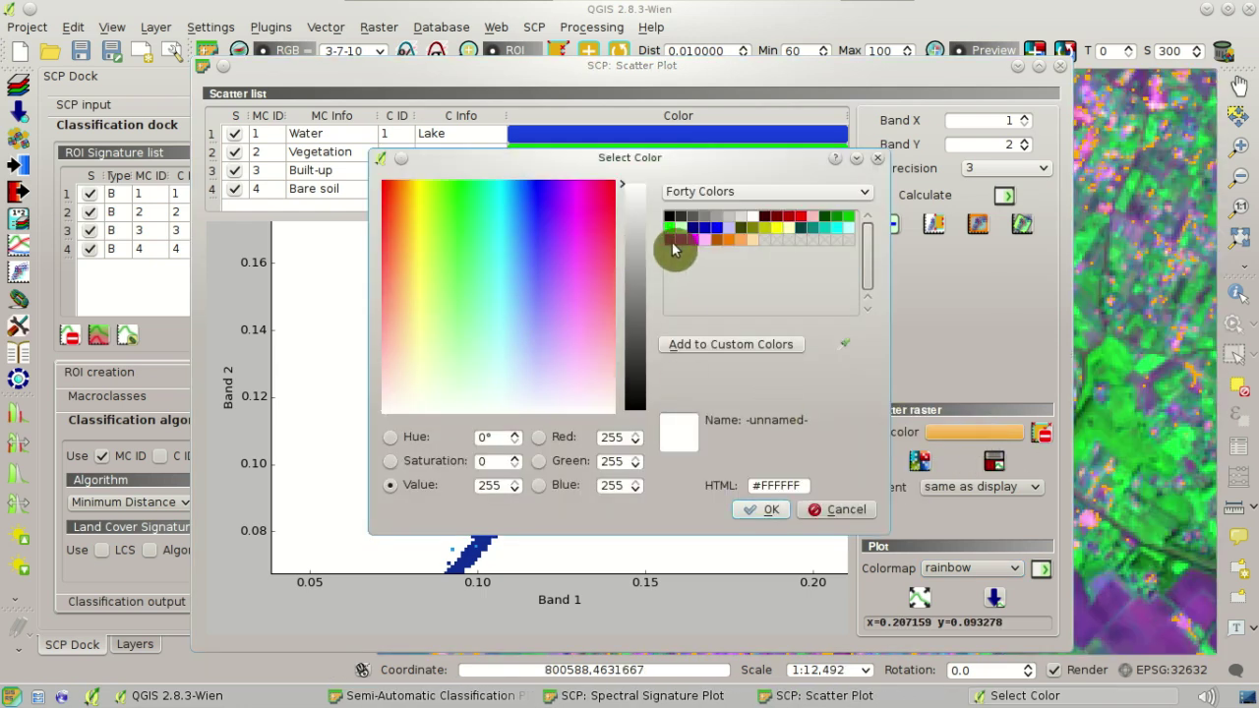
left_click(846, 218)
left_click(759, 513)
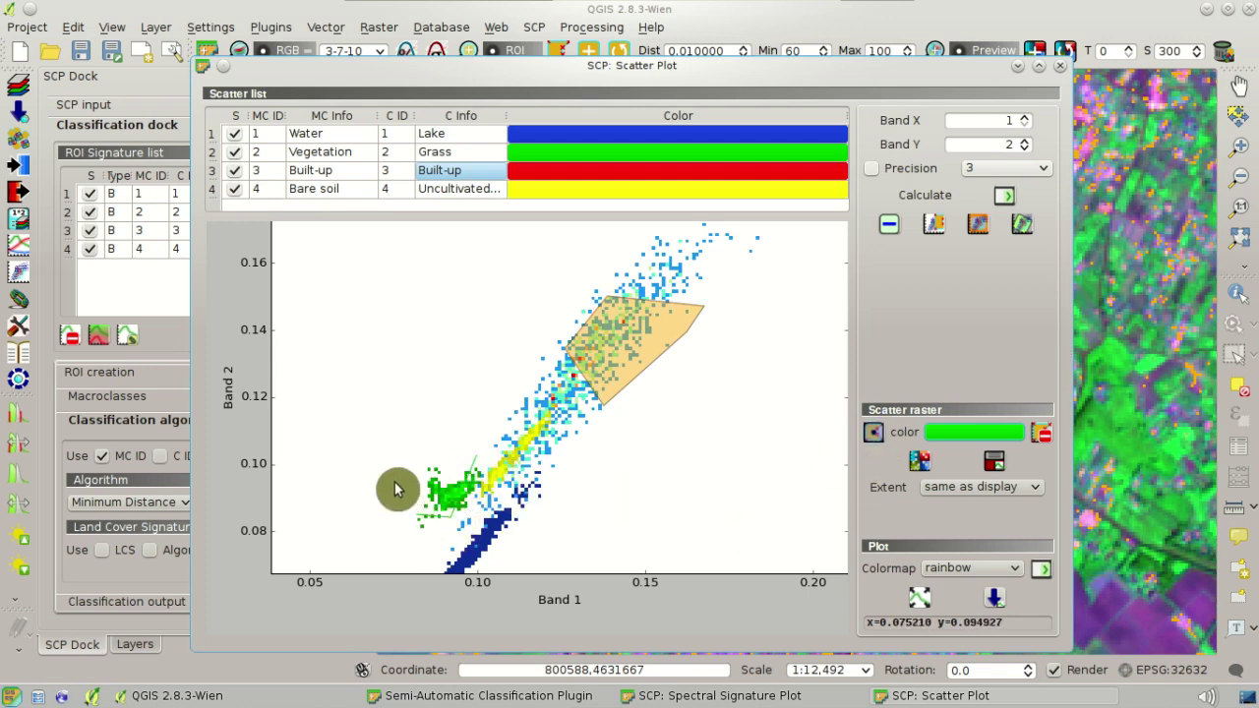
left_click(415, 458)
right_click(415, 459)
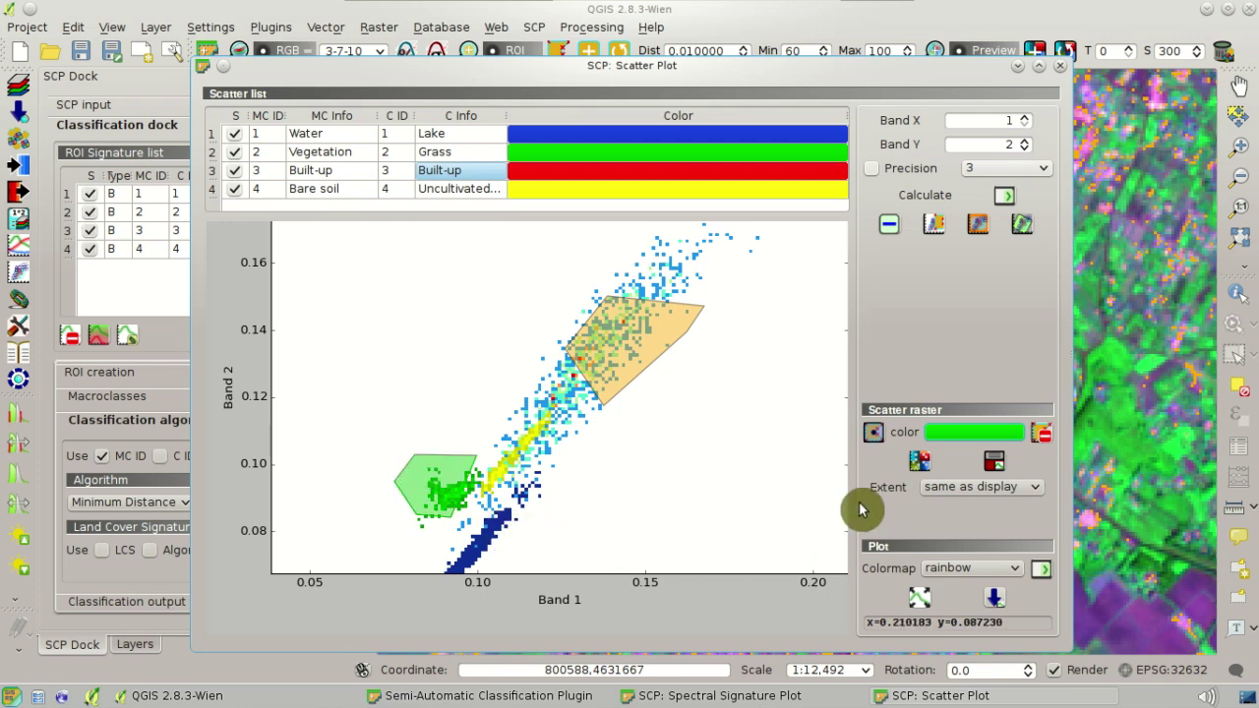
- Calculate the scatter raster from both polygons for the displayed extent and view it on the map without the color composite
left_click(919, 460)
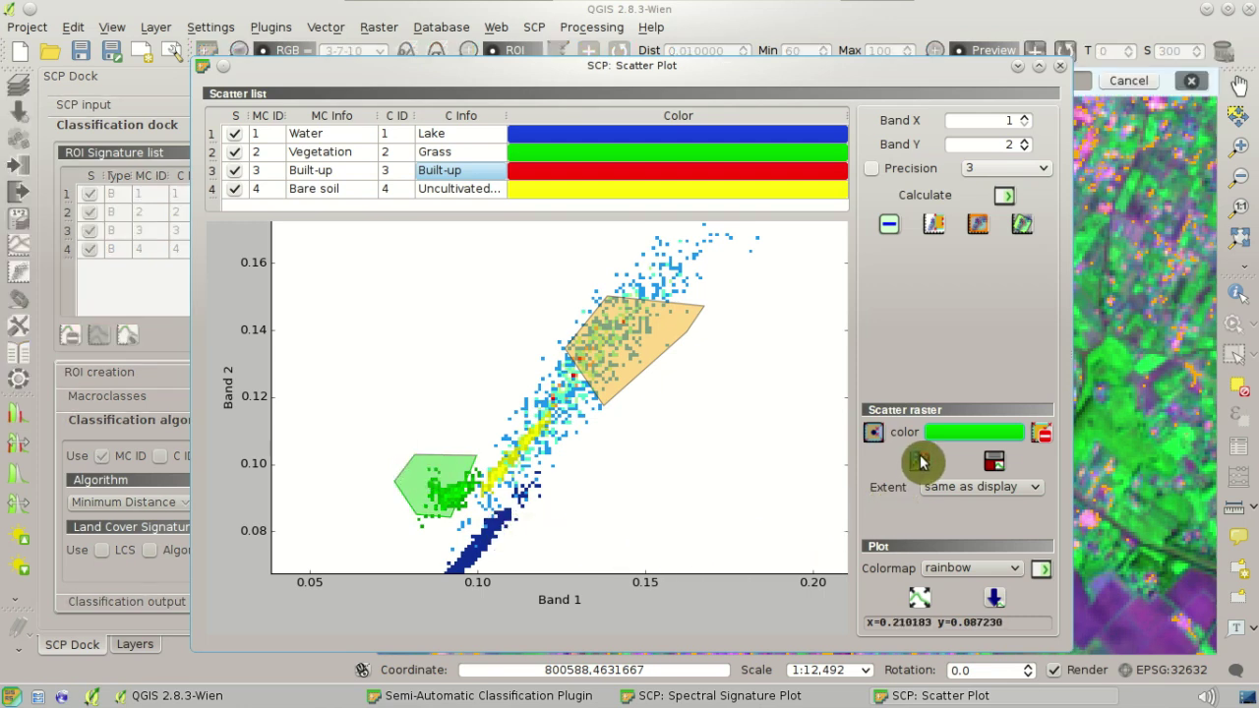
left_click(1124, 26)
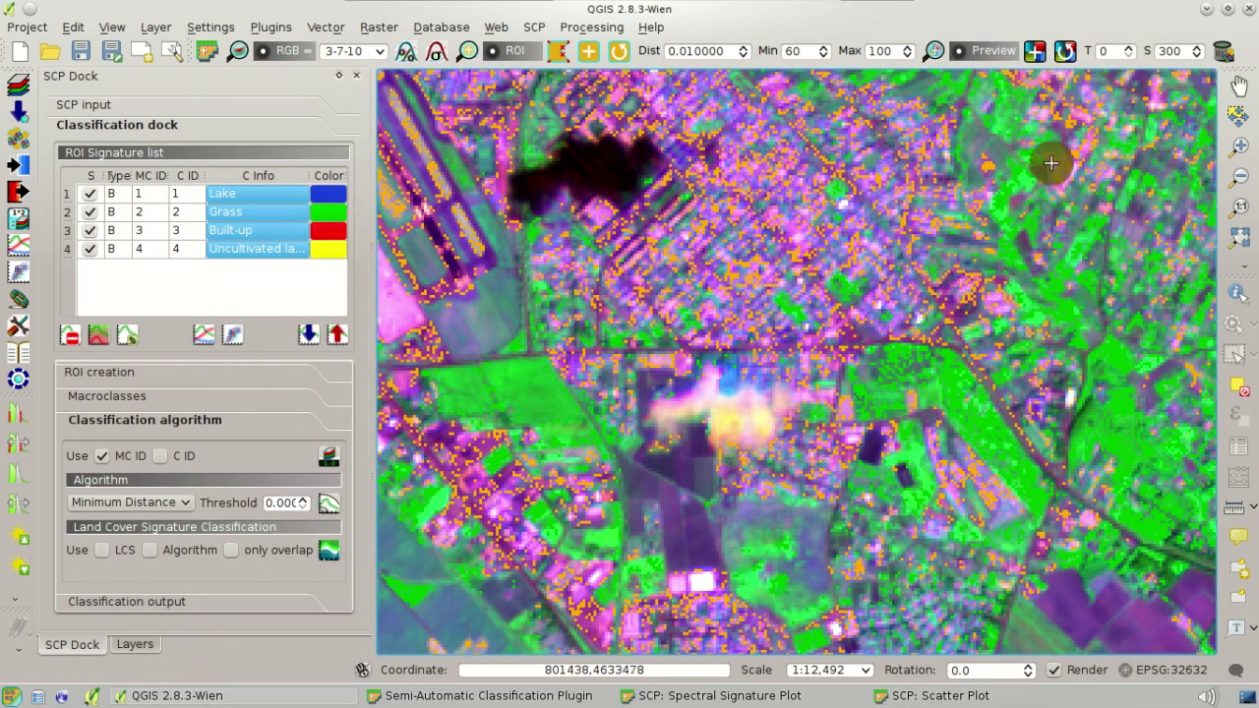
left_click(262, 50)
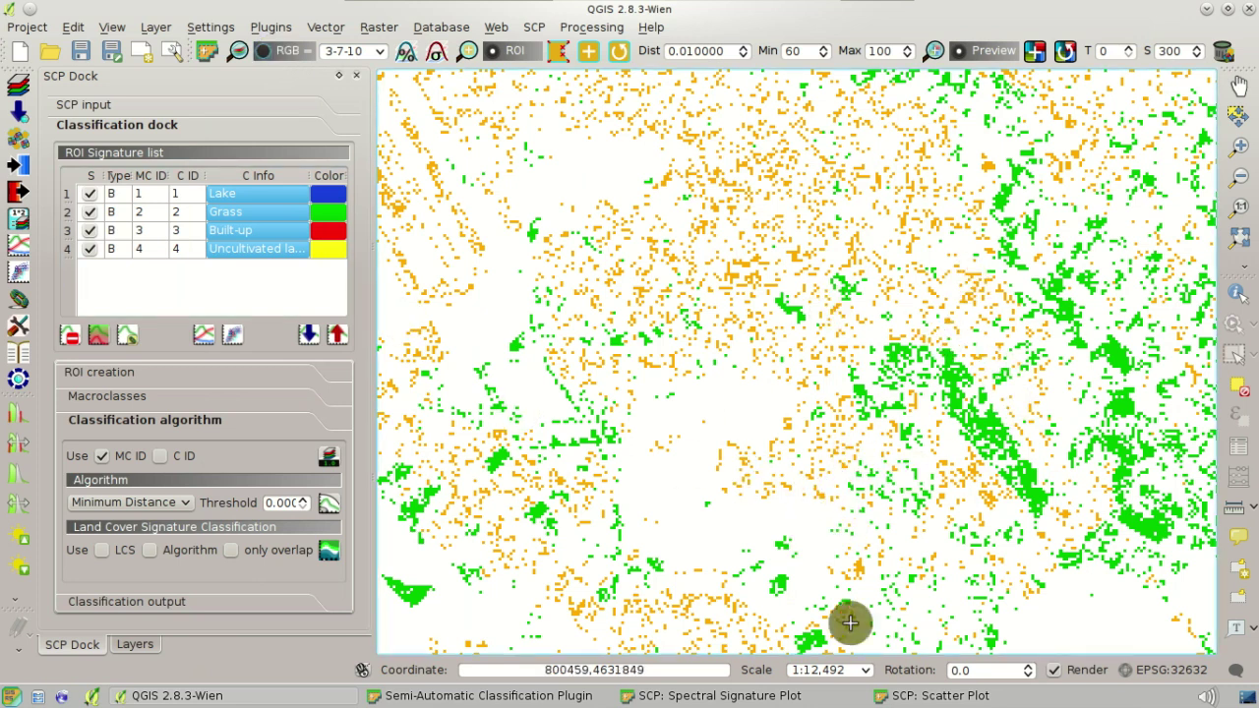
- Return to the scatter plot and examine the extent options for the scatter raster
left_click(926, 703)
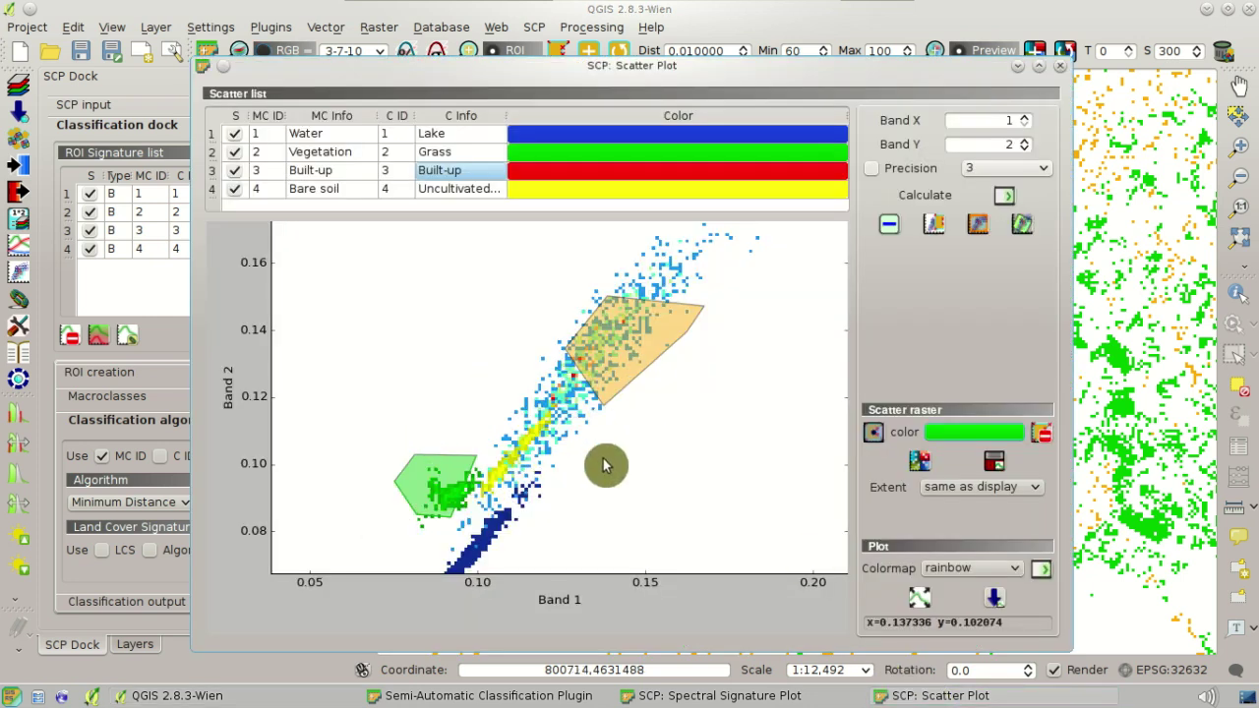
left_click(1032, 490)
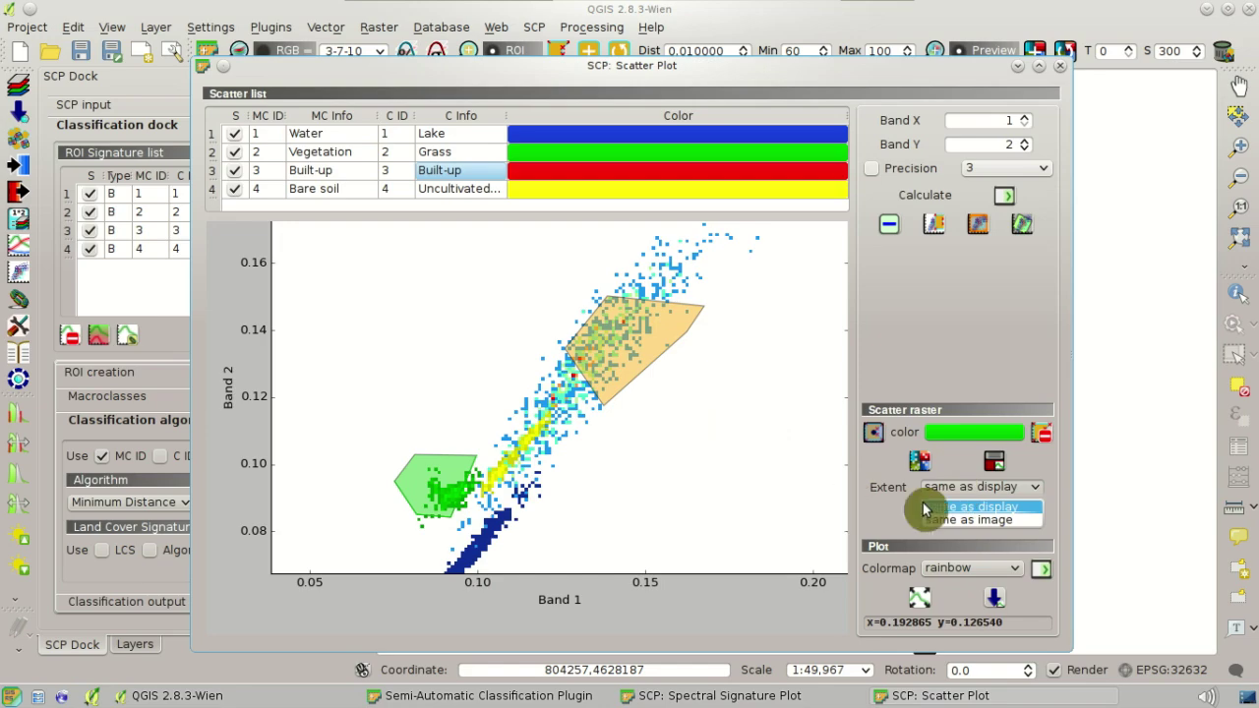
left_click(891, 533)
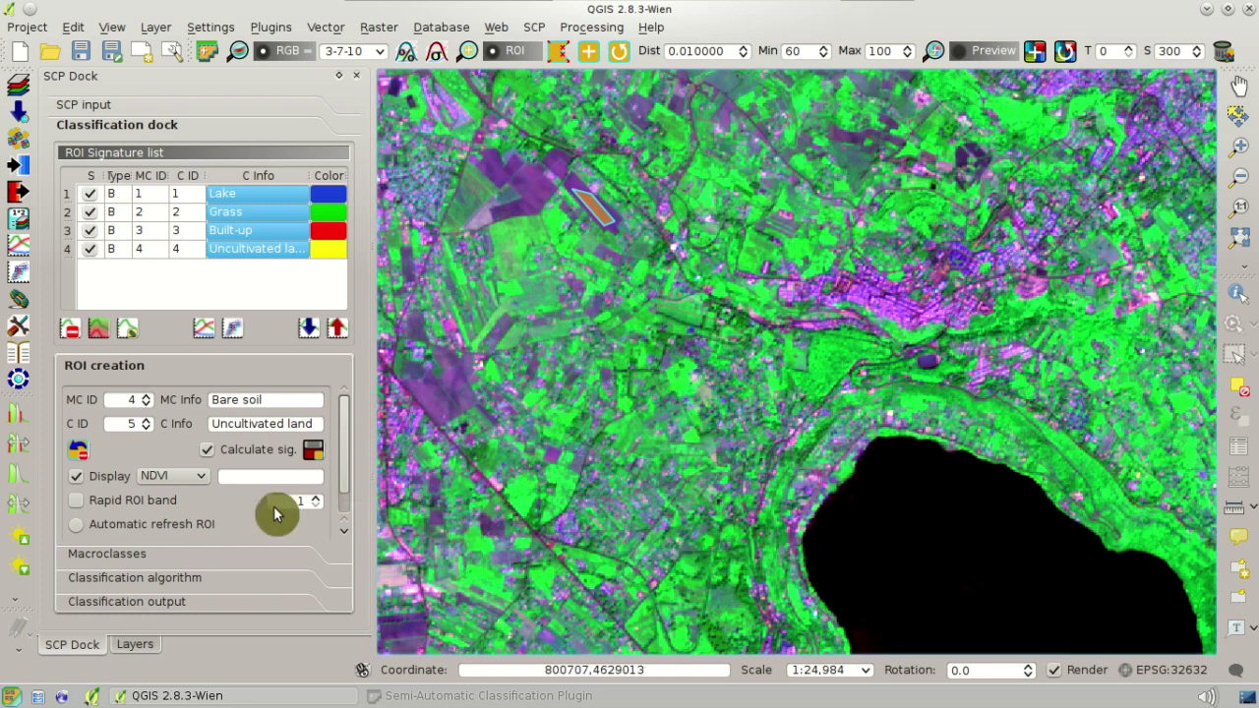
- Try EVI and a custom expression as the index displayed during ROI creation
left_click(201, 479)
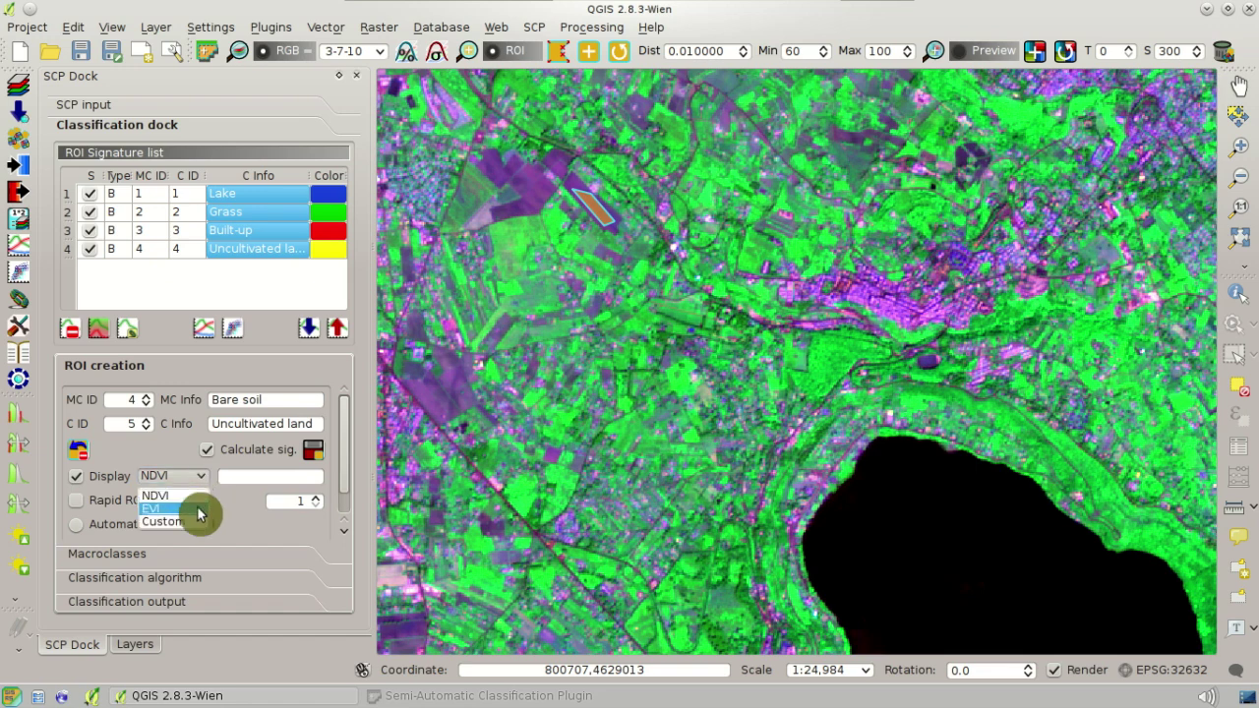
left_click(197, 510)
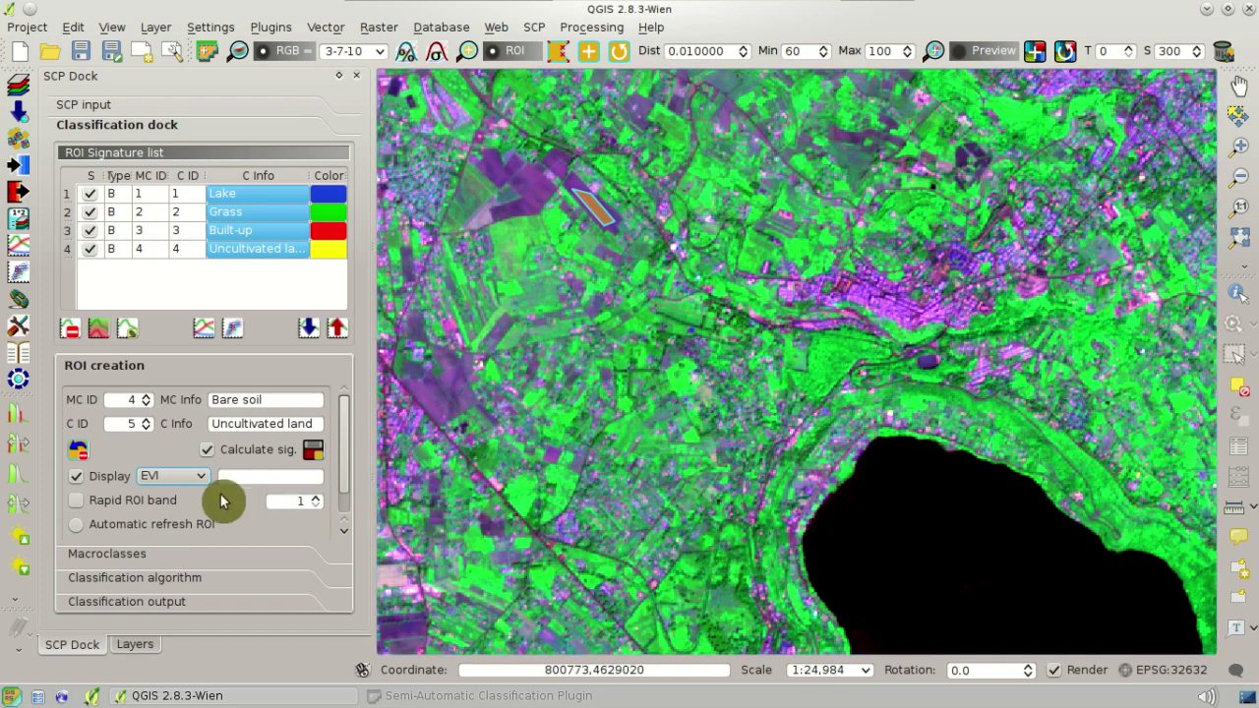
left_click(192, 479)
left_click(193, 522)
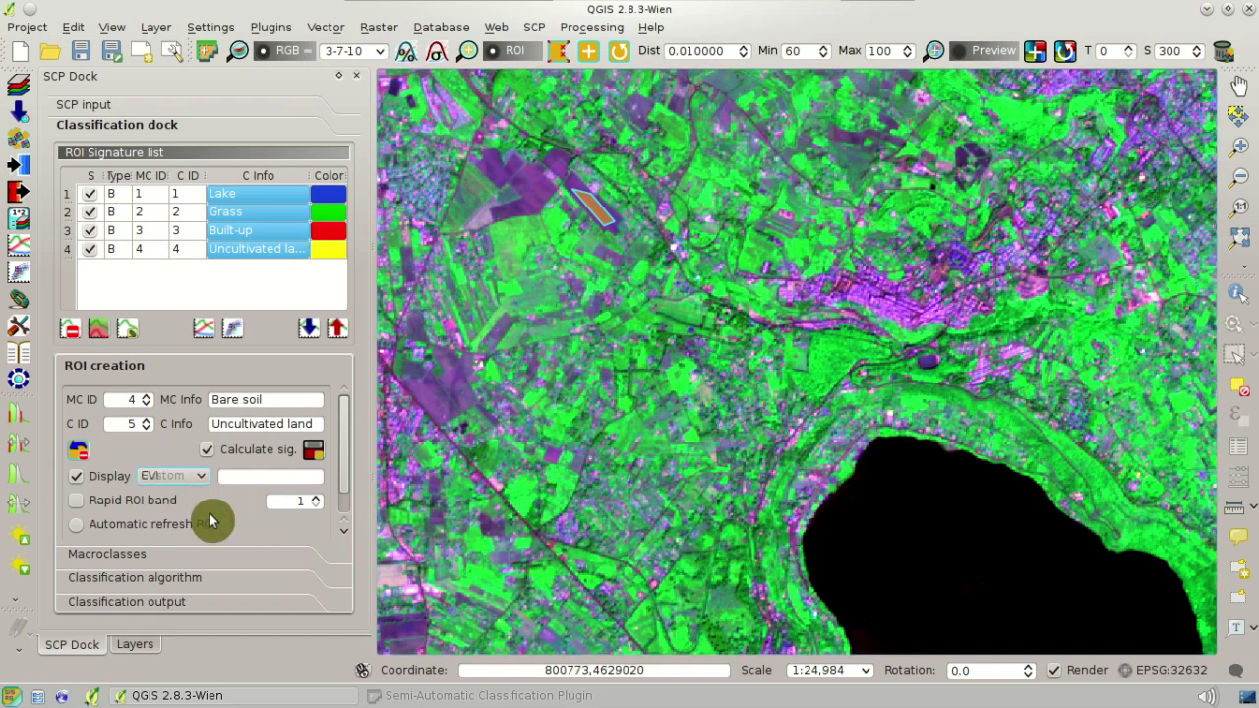
left_click(262, 477)
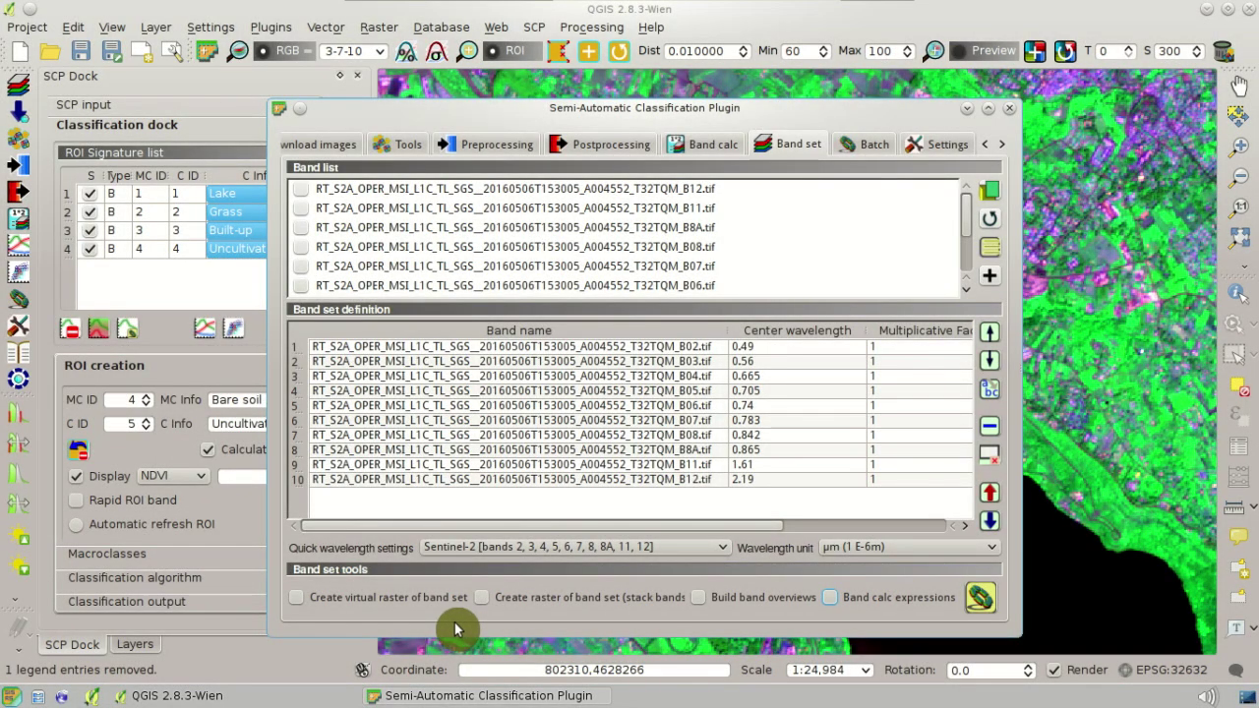
- Add the predefined NDVI and EVI index formulas to the band calculation expression
left_click_drag(389, 115, 389, 93)
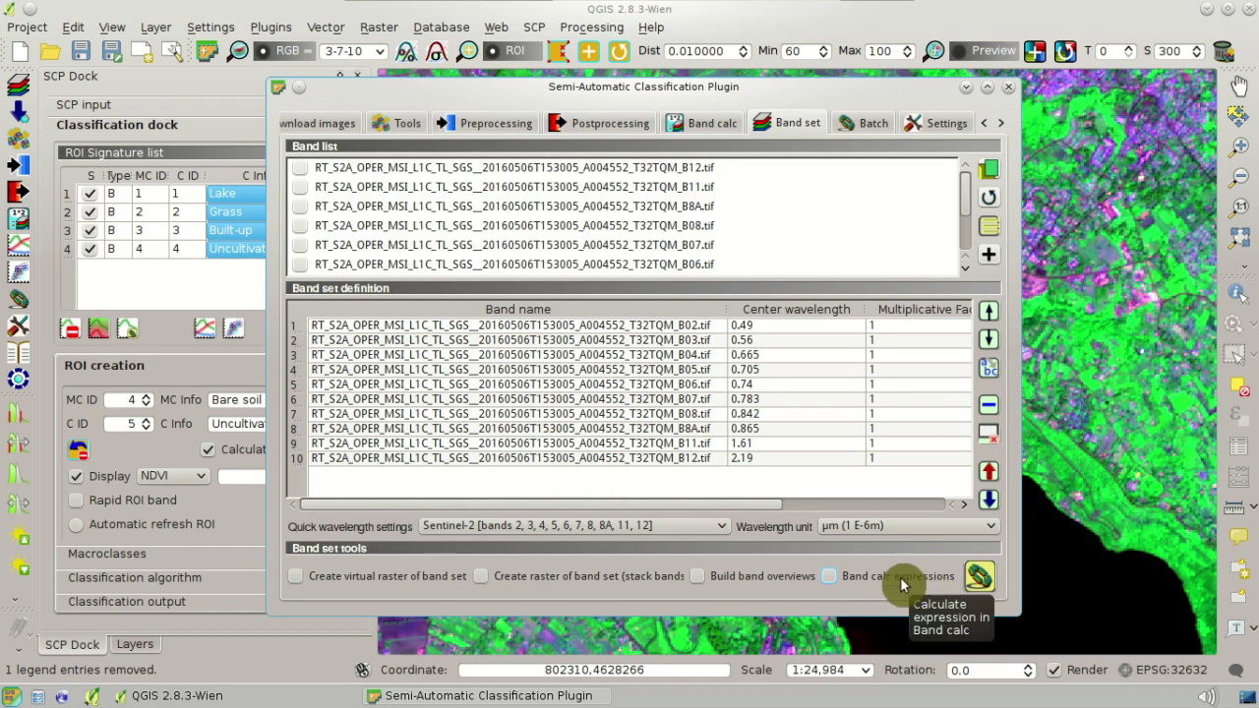
left_click(711, 127)
left_click(431, 345)
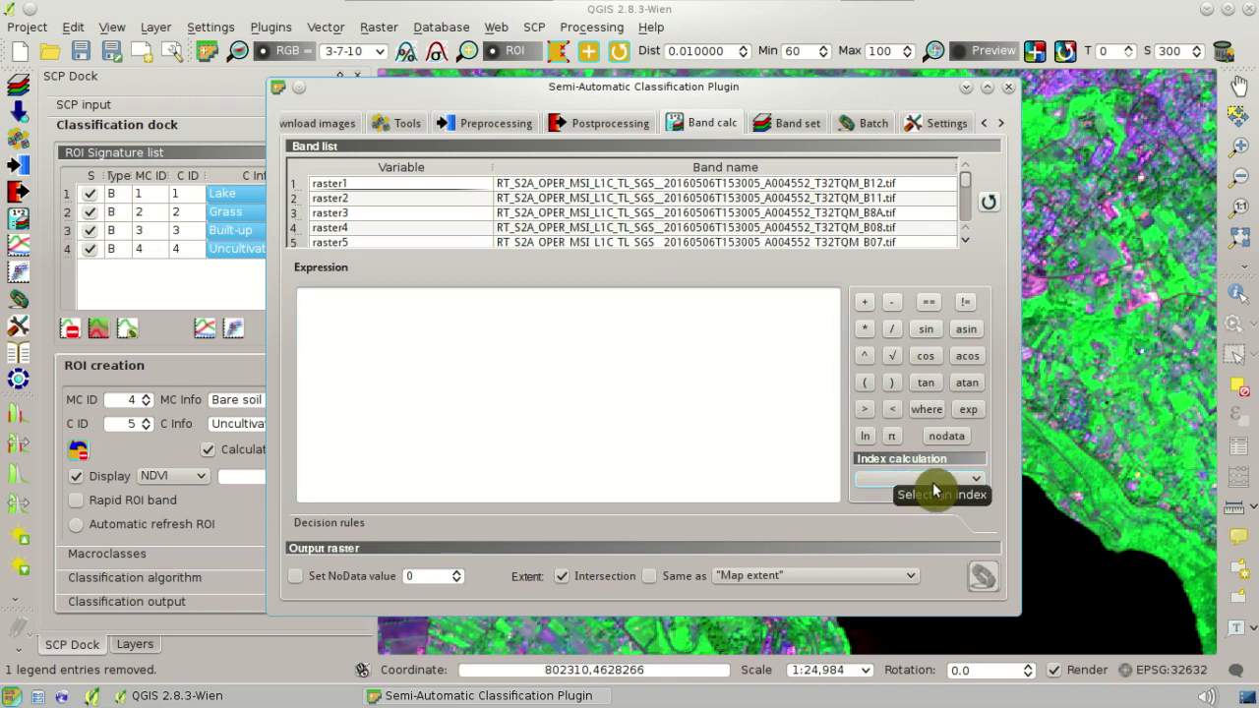
left_click(974, 482)
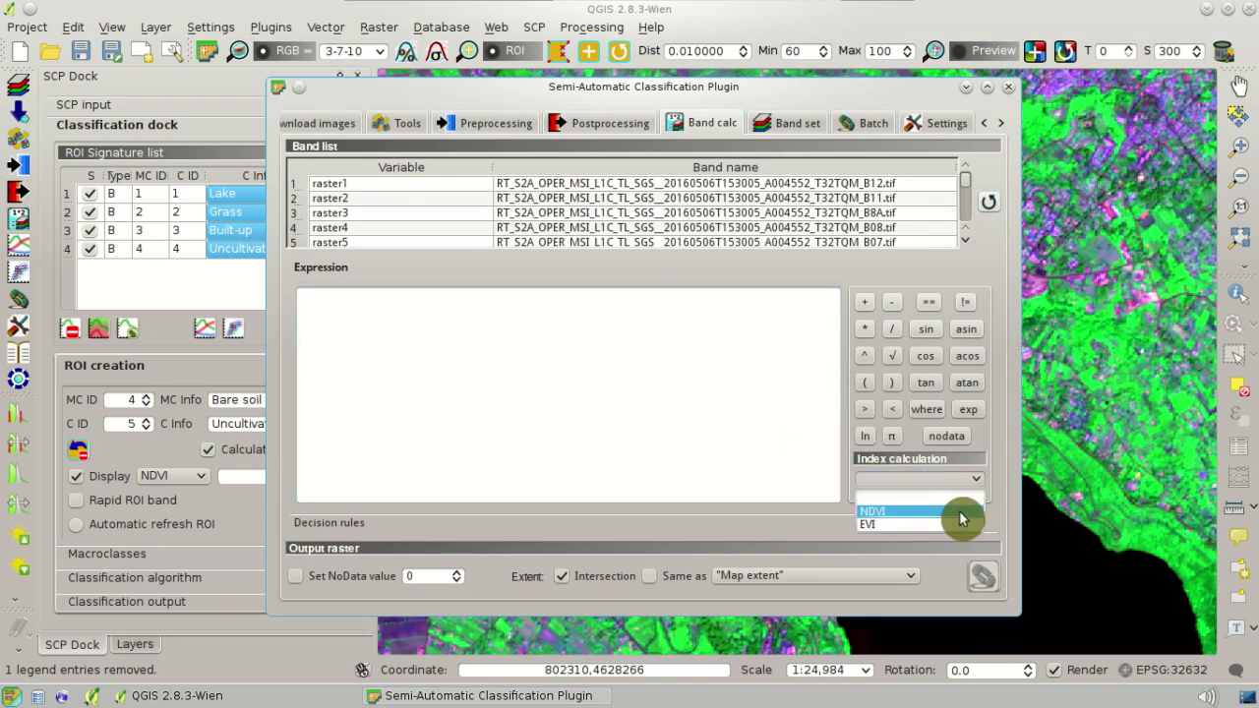
left_click(961, 512)
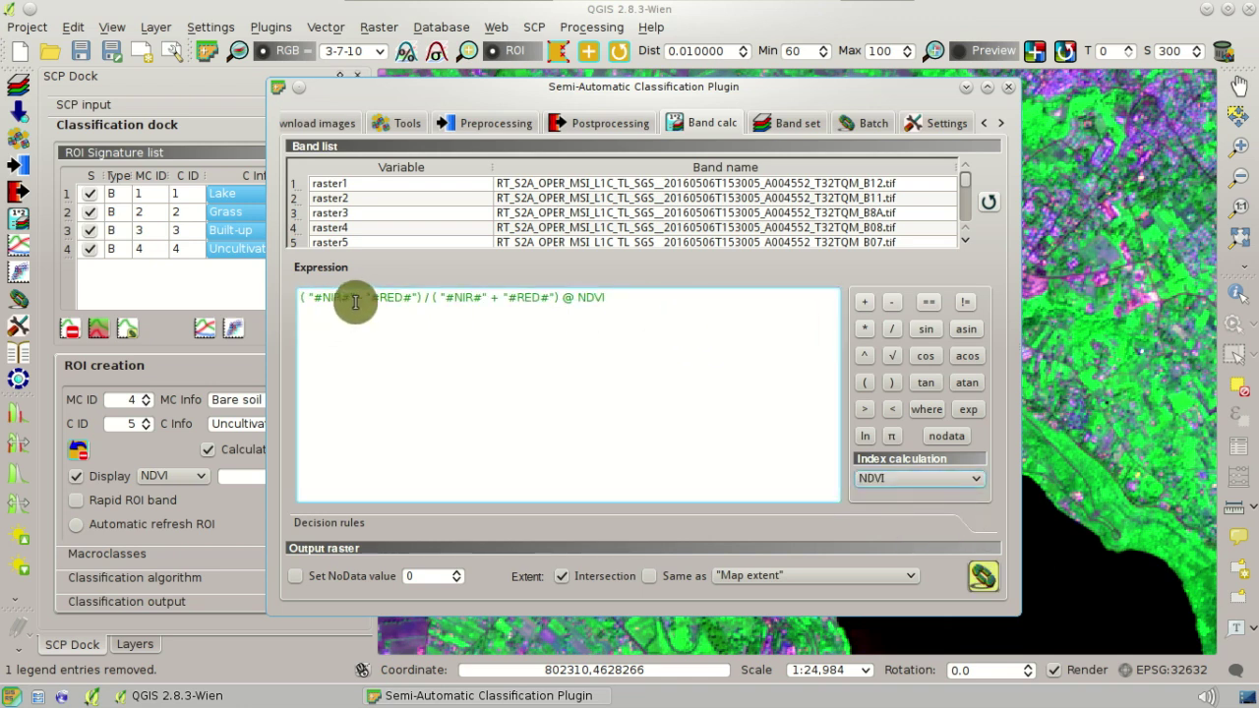
left_click_drag(307, 297, 387, 301)
left_click(667, 306)
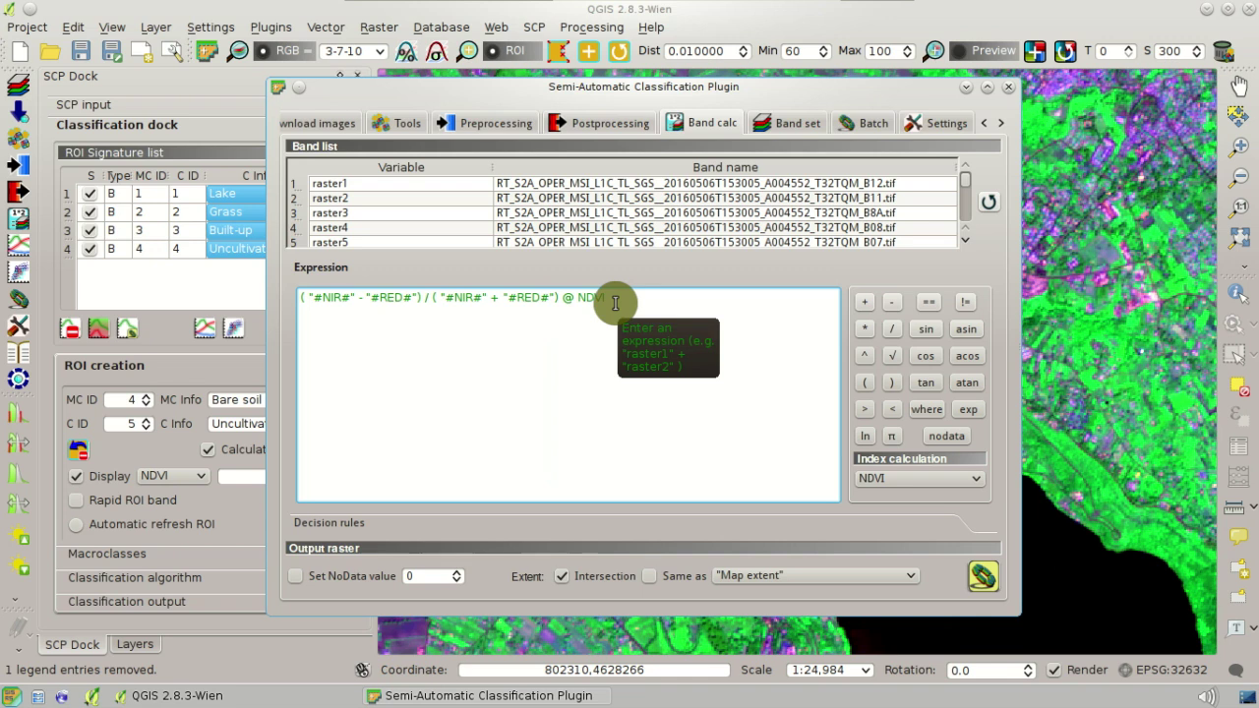
left_click_drag(576, 297, 607, 303)
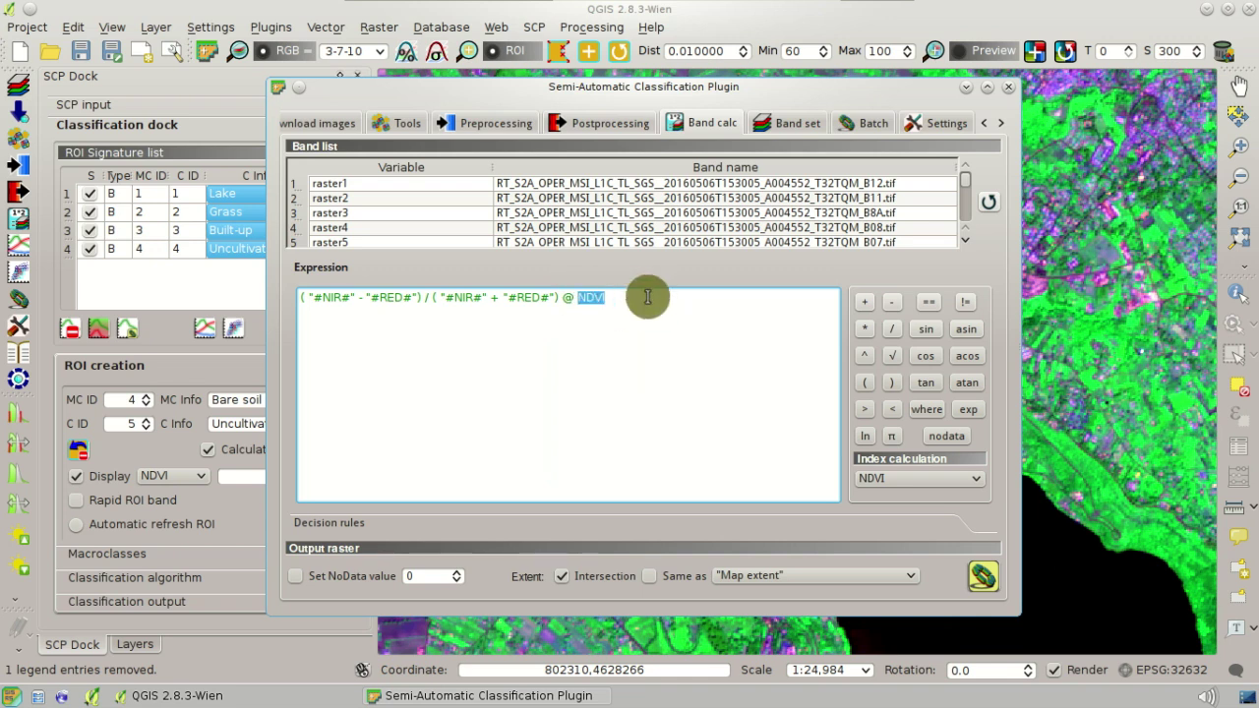
left_click(952, 481)
left_click(948, 527)
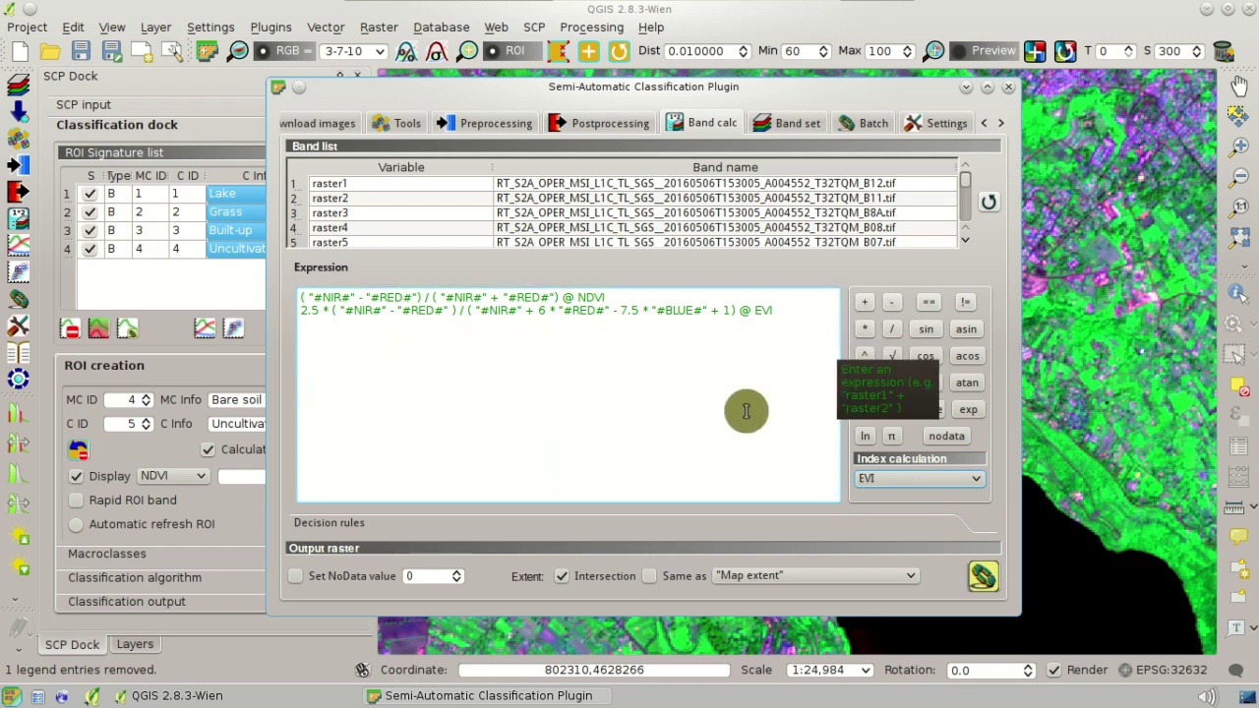
- Switch the band calculation to decision rules, look through the available band variables and add two empty rules
left_click(571, 524)
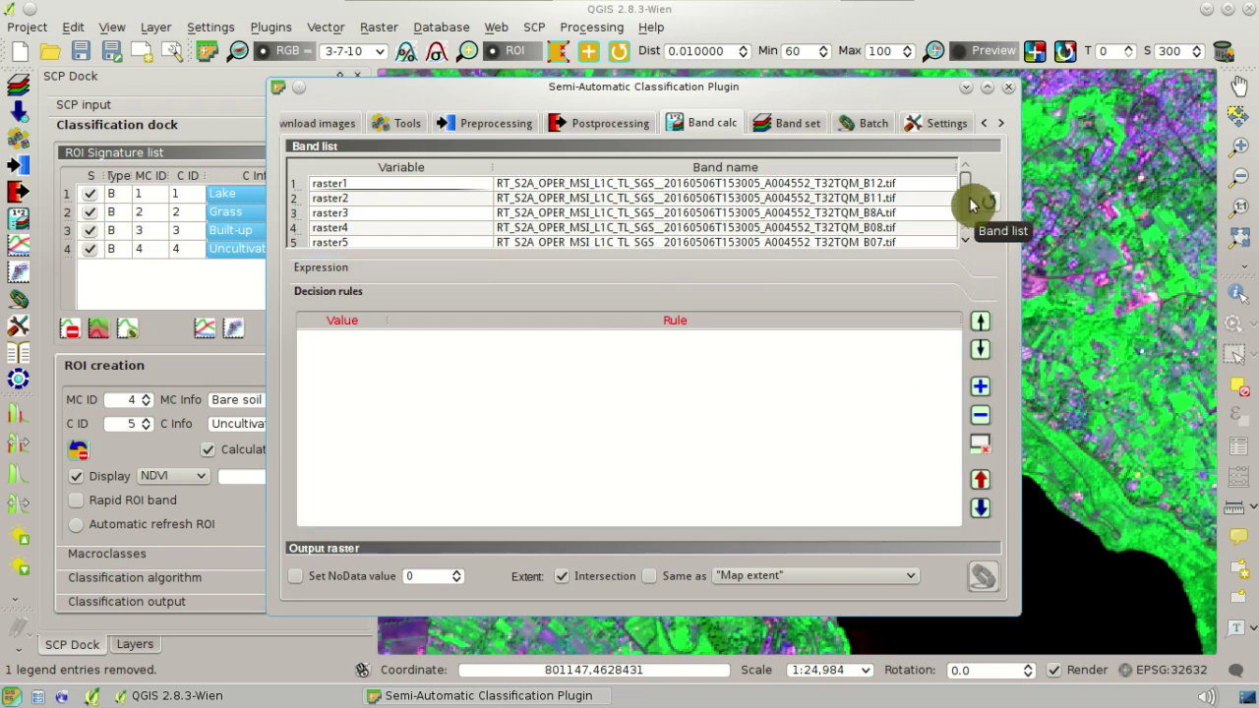
scroll(966, 191, "down", 6)
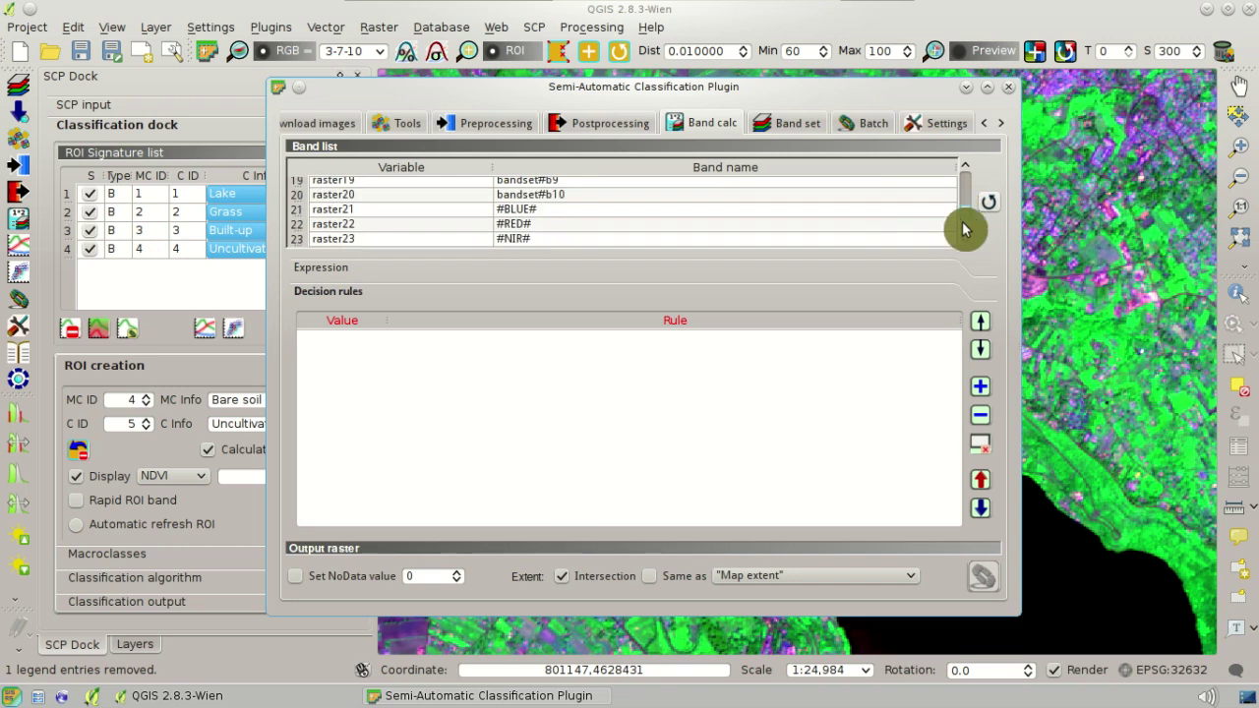
scroll(966, 216, "up", 4)
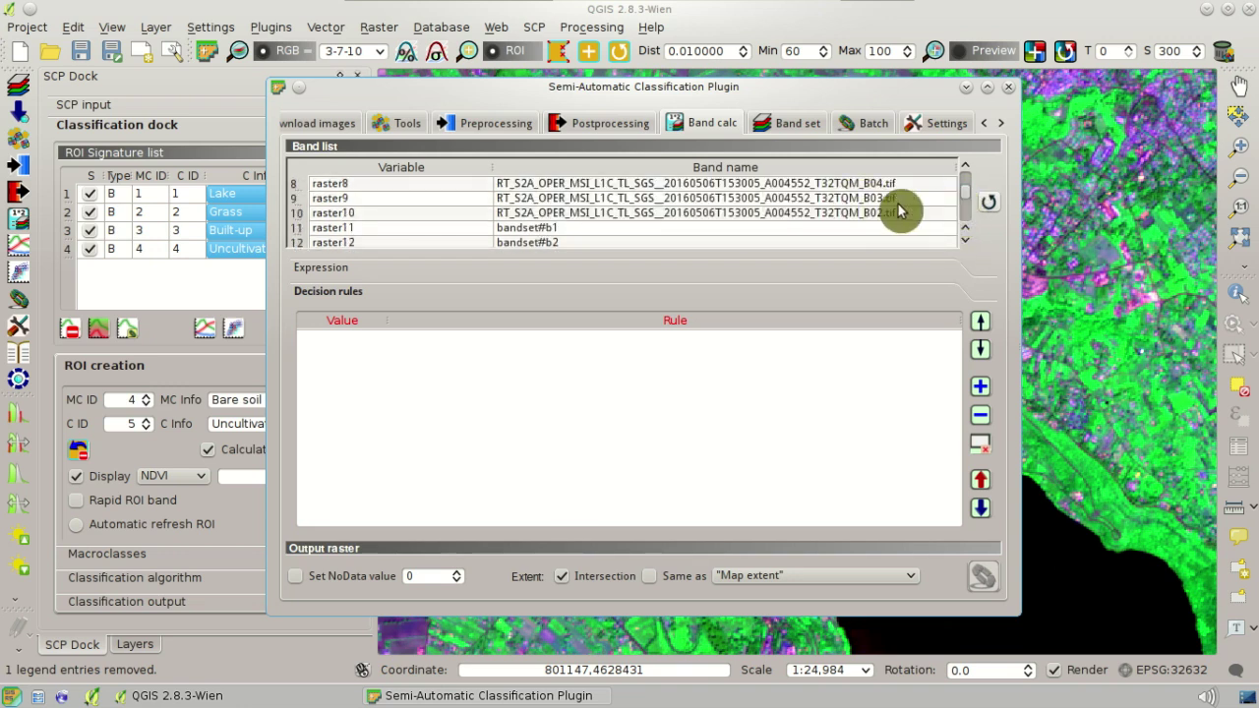
scroll(878, 204, "down", 1)
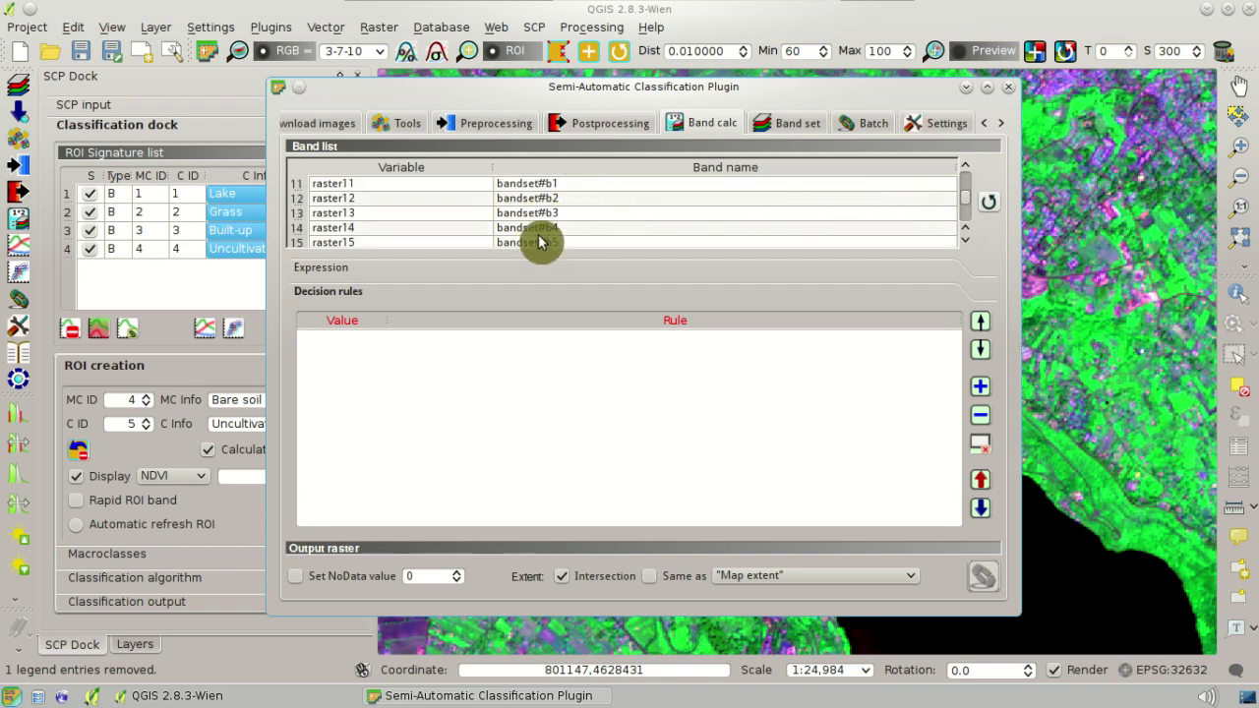
scroll(602, 230, "down", 3)
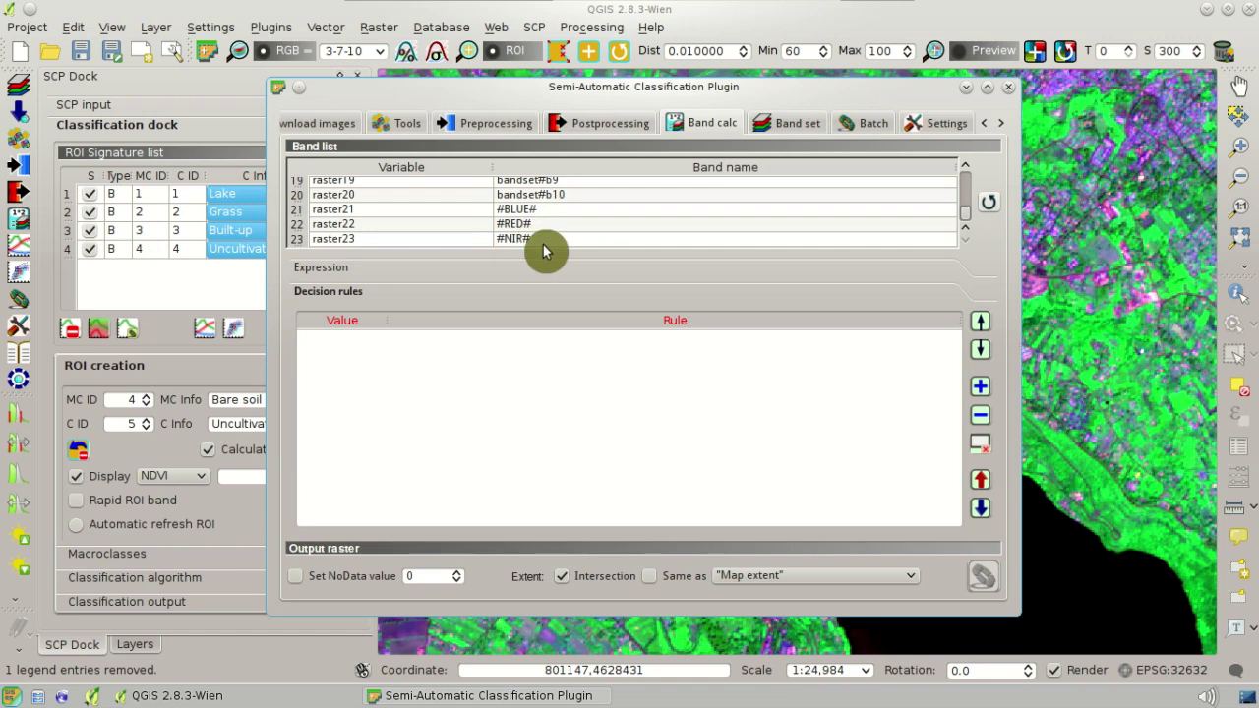
left_click(979, 391)
left_click(979, 391)
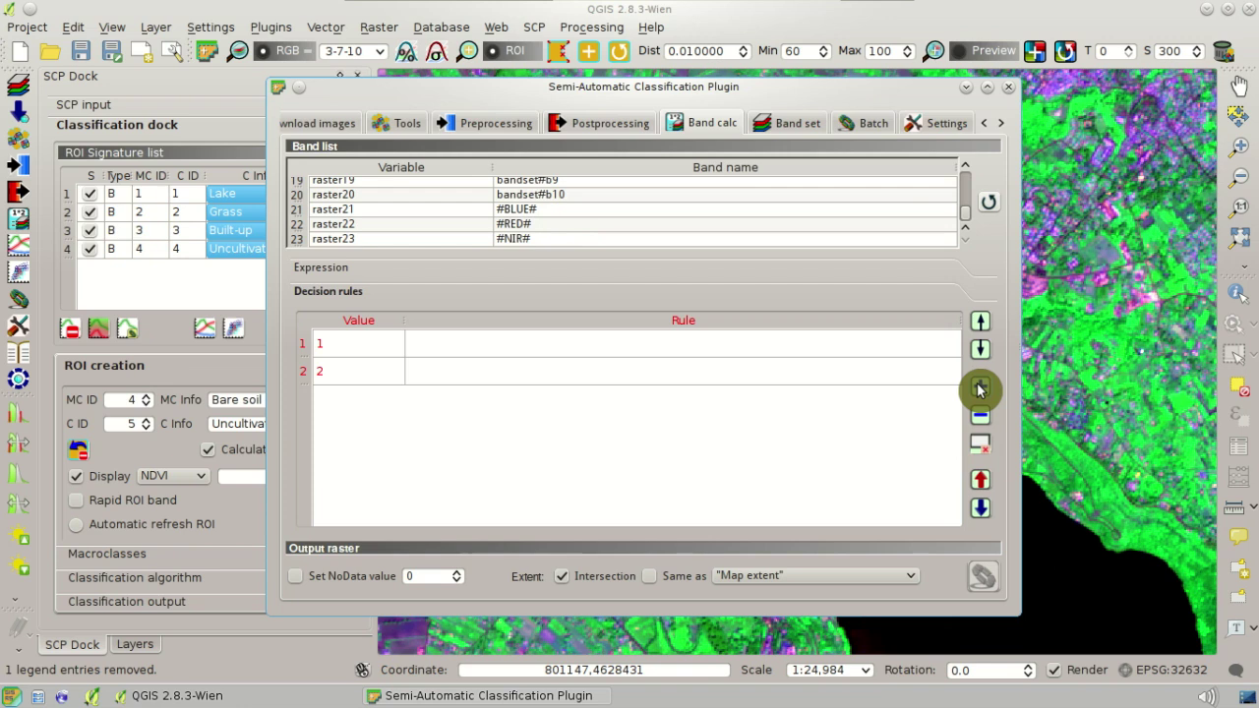
- Define the first decision rule as "#NIR#" >0.1; "#RED#" > 0.1 using the band variables
left_click(551, 353)
double_click(548, 354)
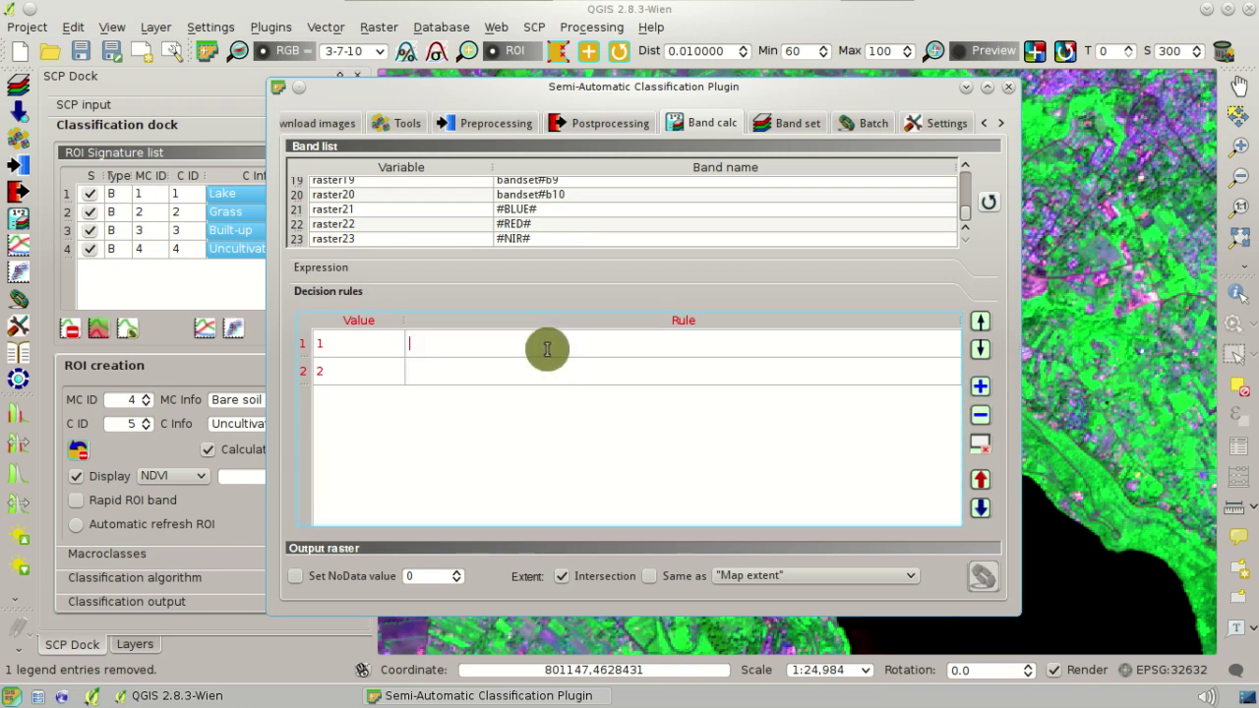
double_click(531, 239)
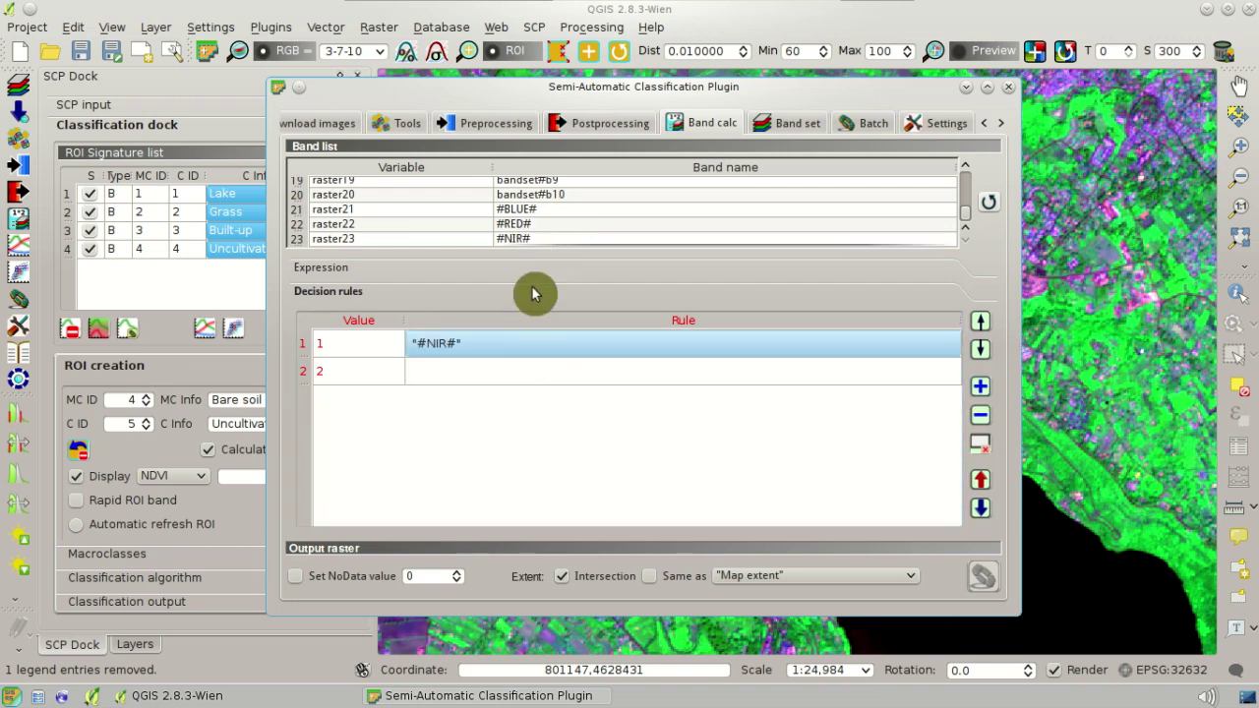
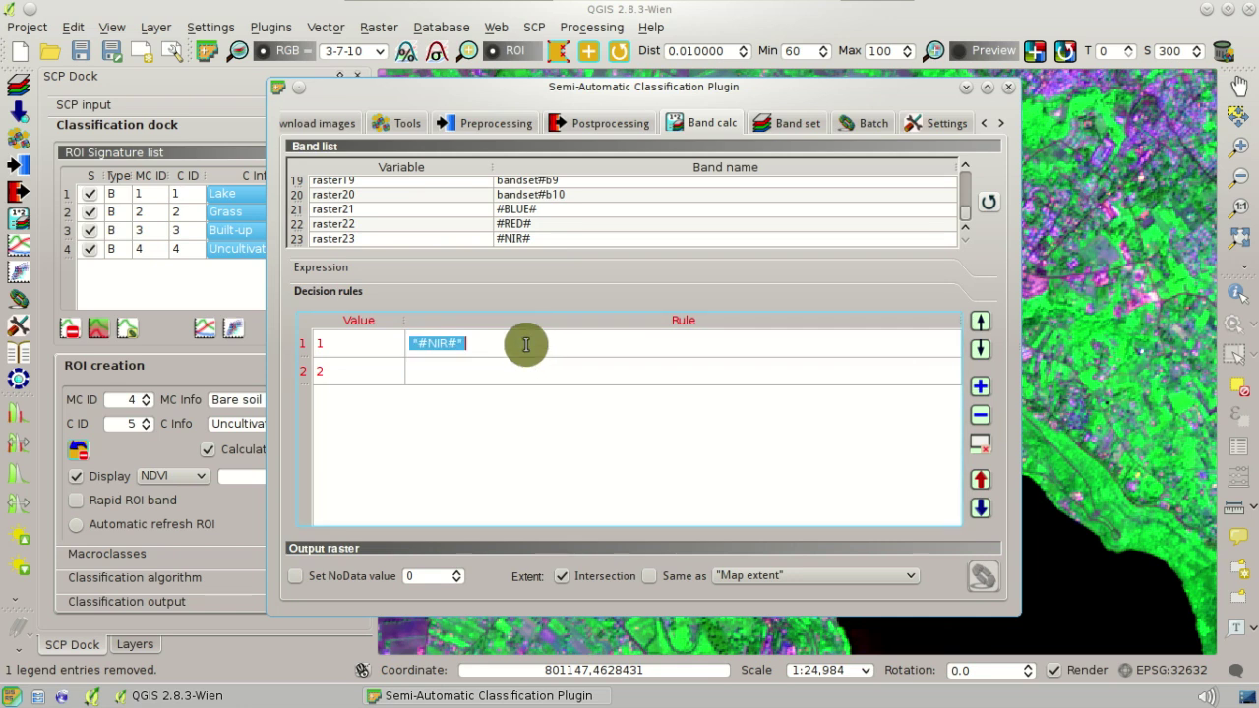
left_click(526, 344)
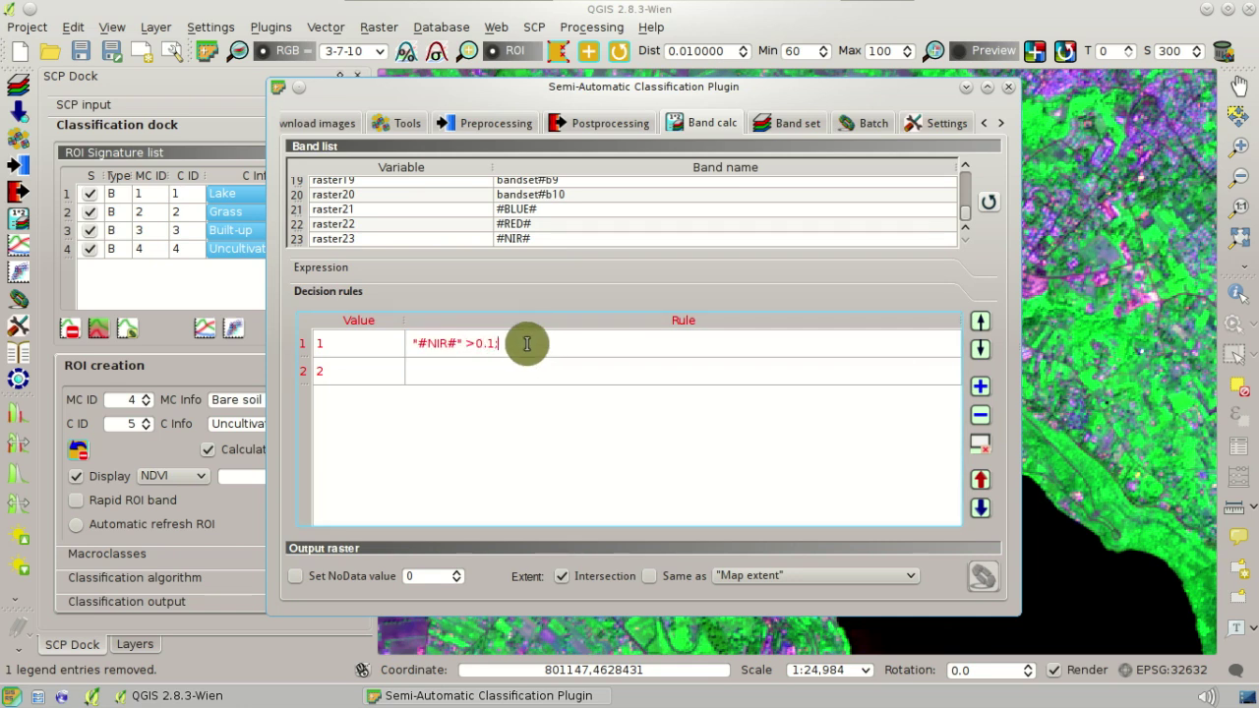
double_click(515, 227)
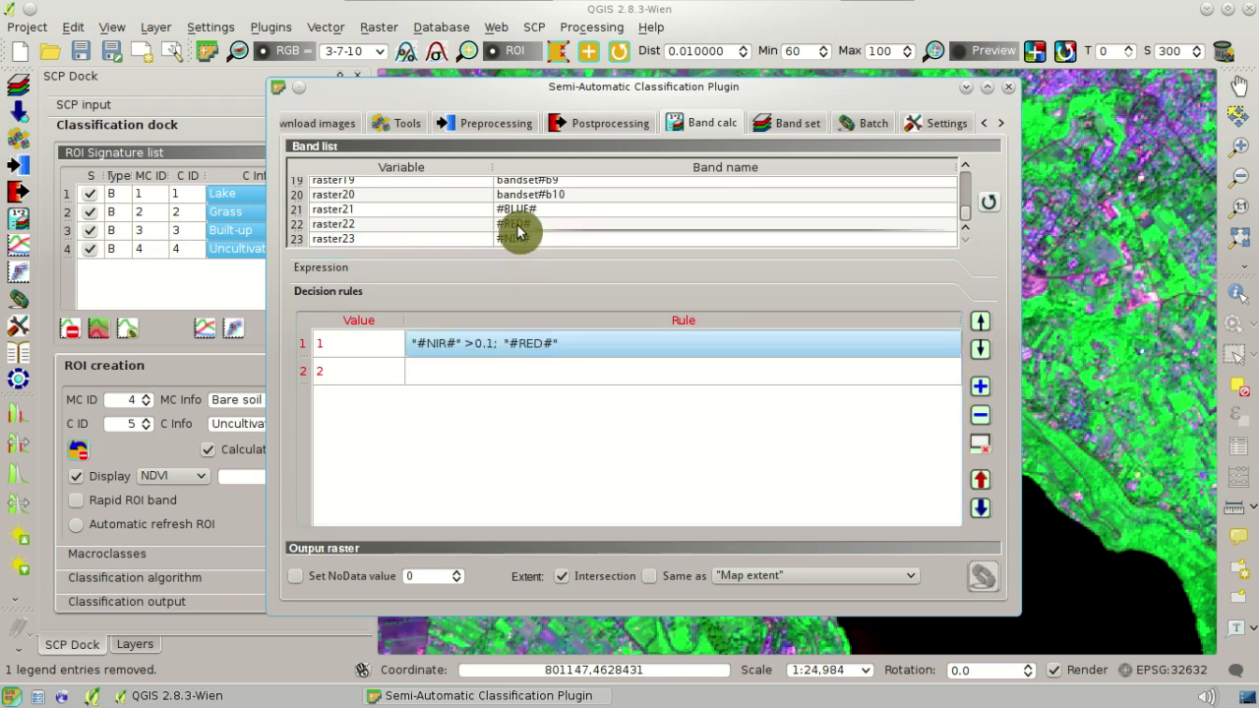
left_click(576, 332)
left_click(589, 343)
left_click(591, 343)
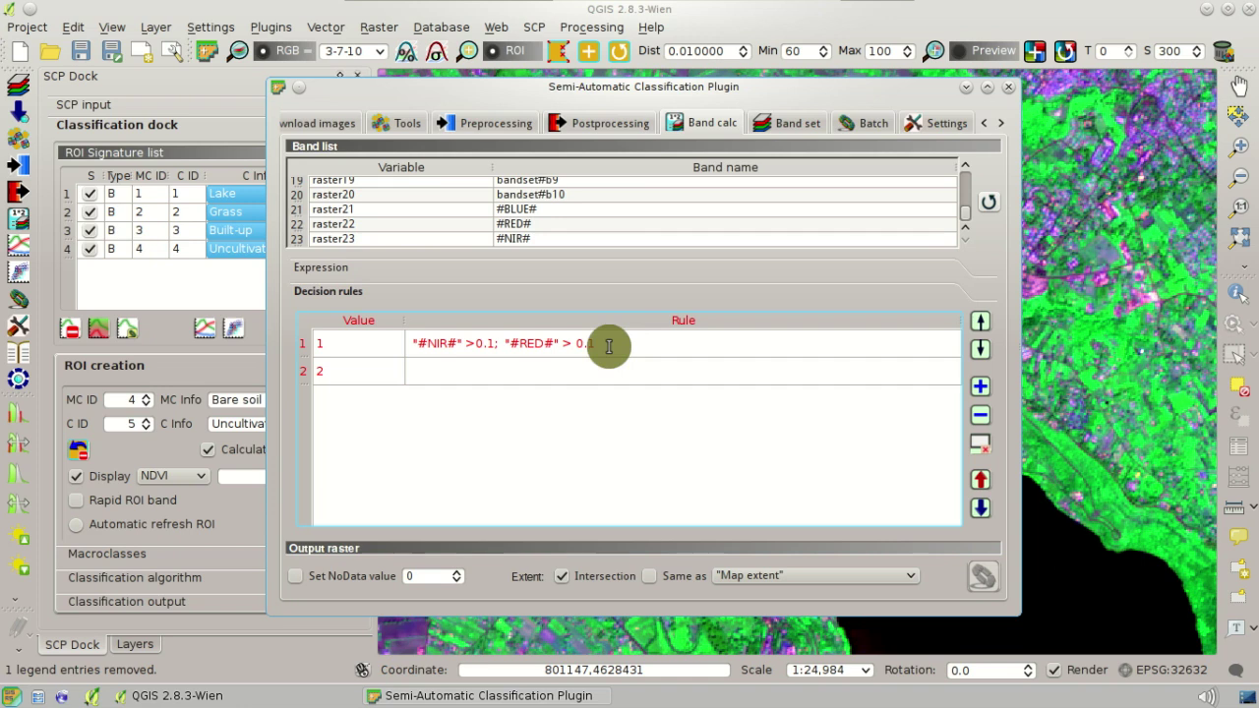
- Define the second decision rule as "#NIR#" < 0.1; "#RED#" < 0.1 using the band variables
left_click(617, 377)
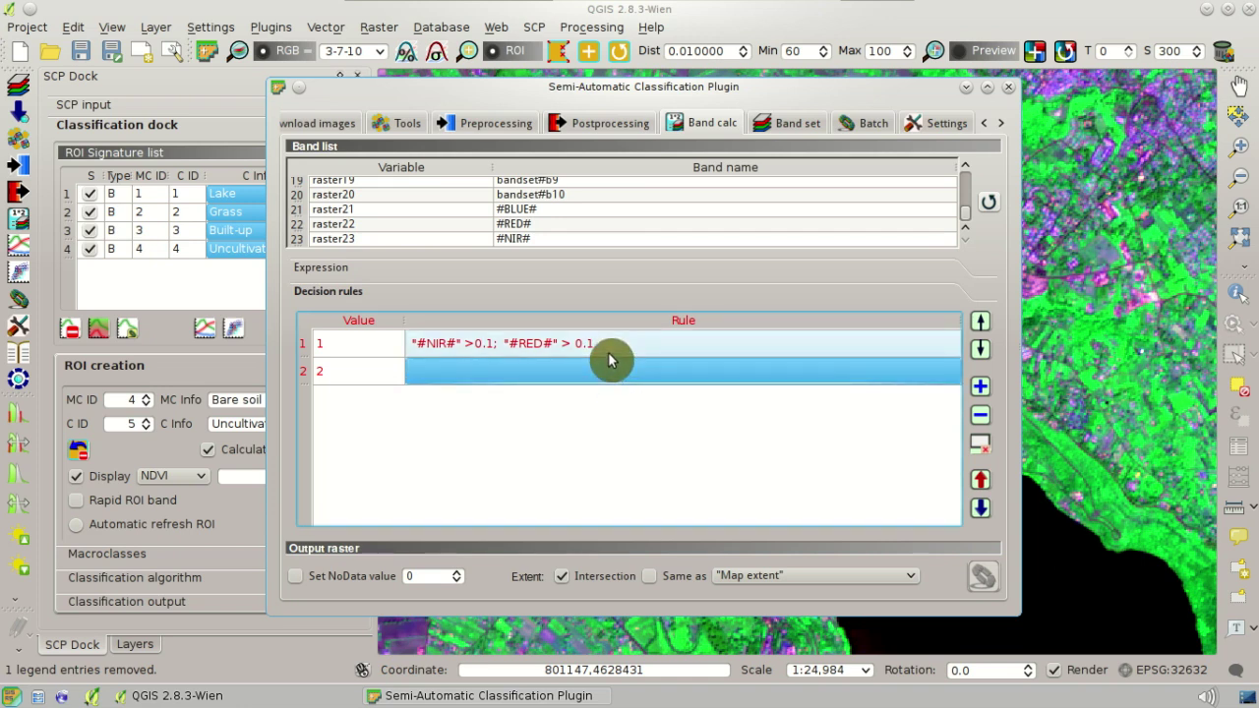
left_click(627, 369)
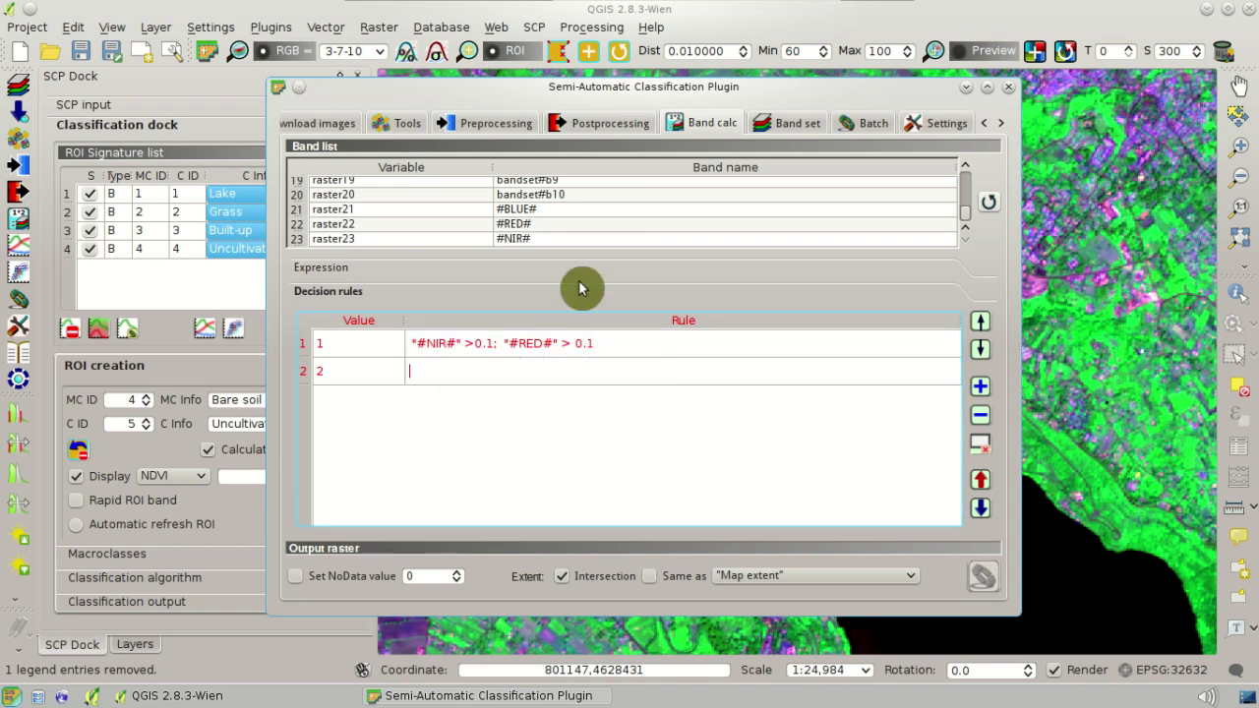
double_click(544, 243)
left_click(492, 380)
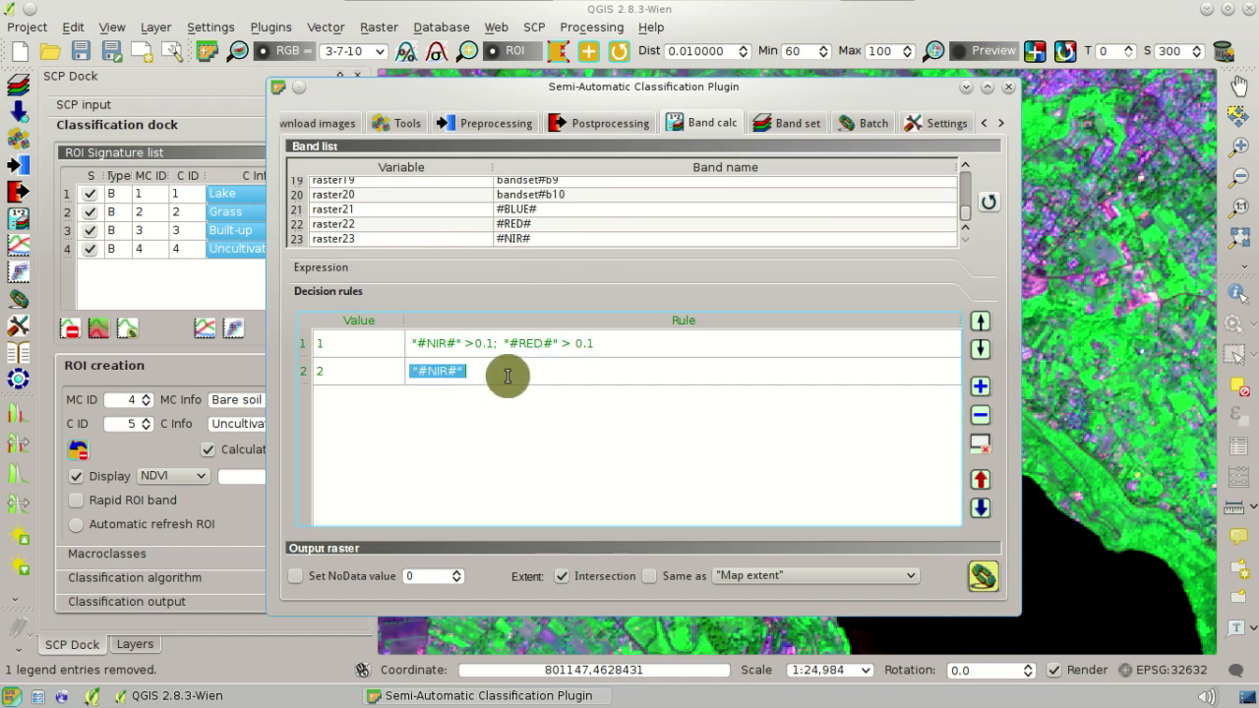
left_click(511, 378)
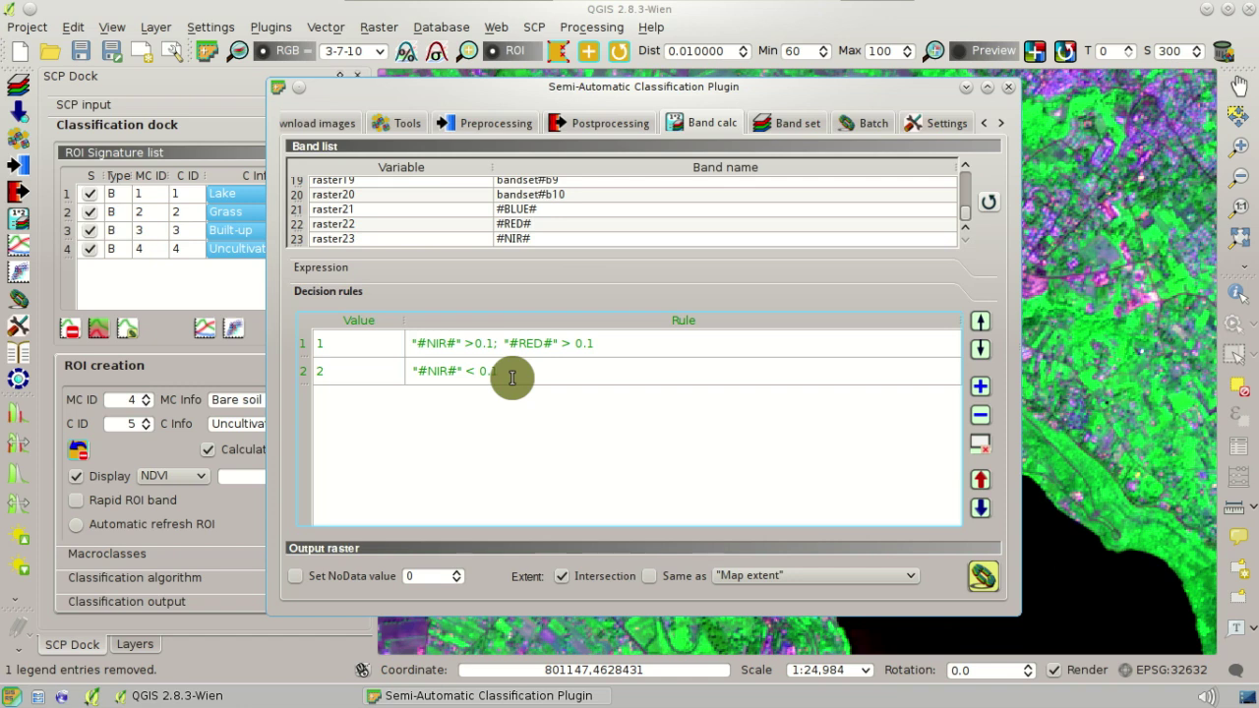
double_click(551, 225)
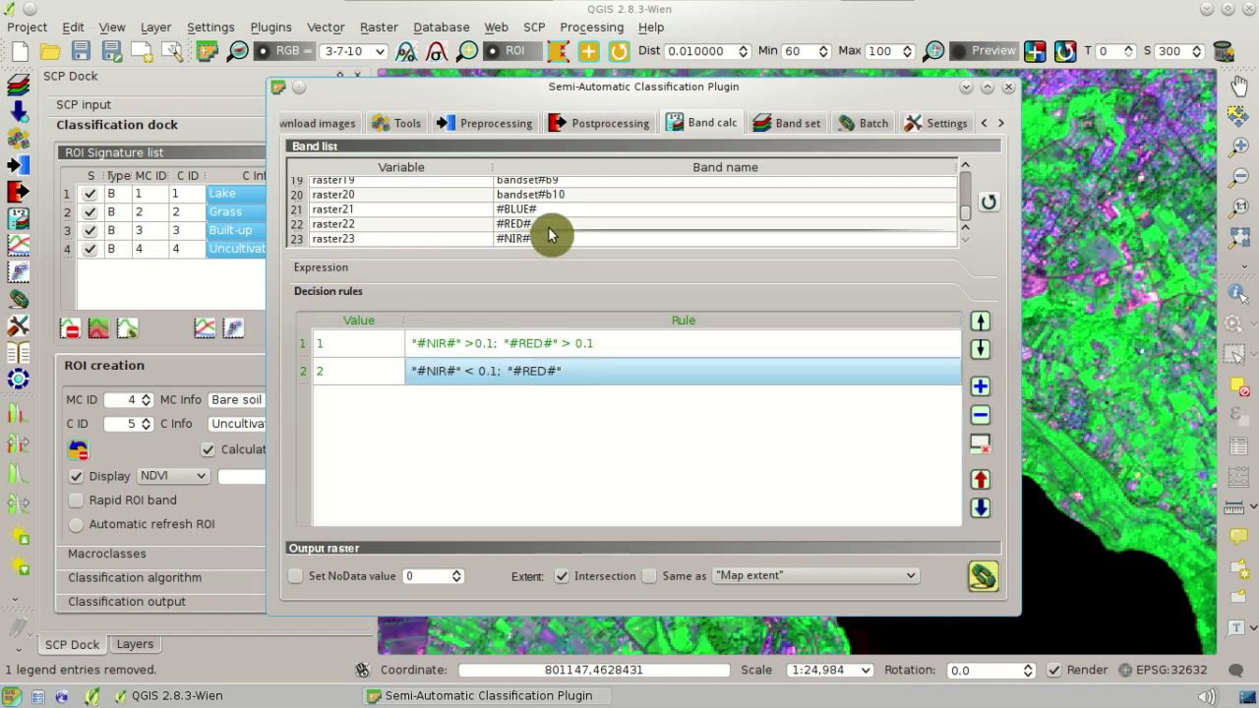
left_click(613, 370)
left_click(613, 369)
left_click(621, 373)
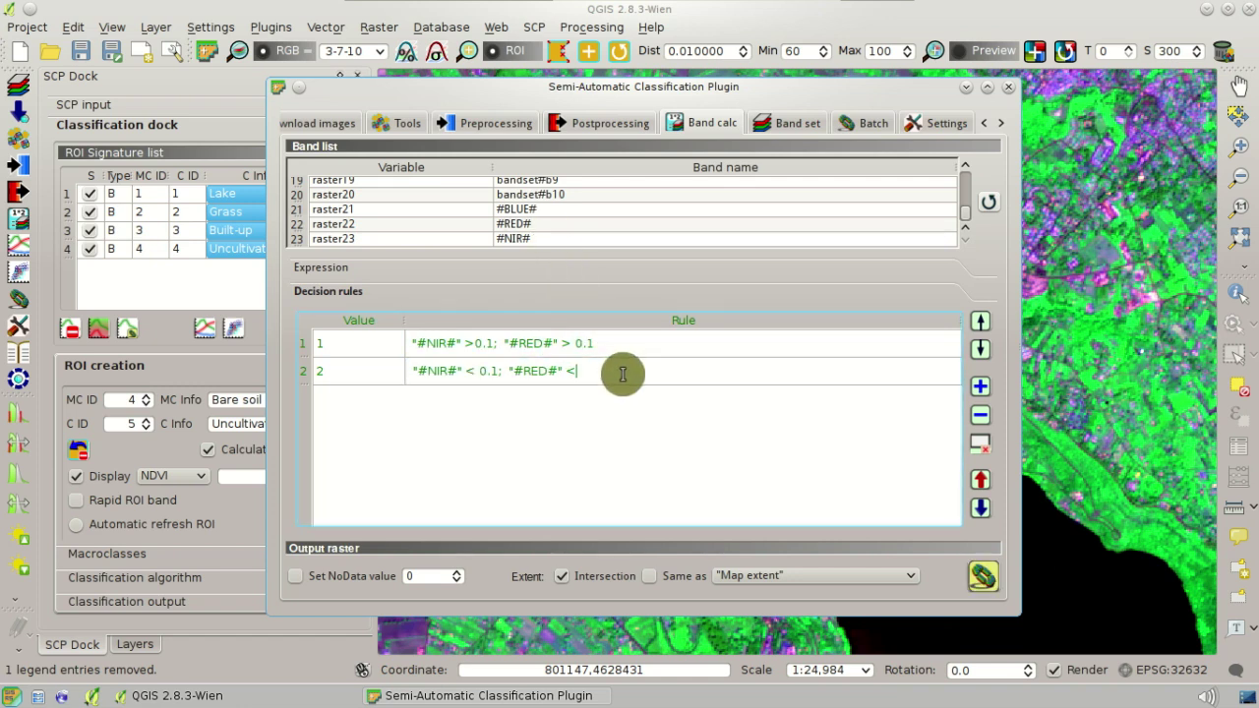
type("< 0.1")
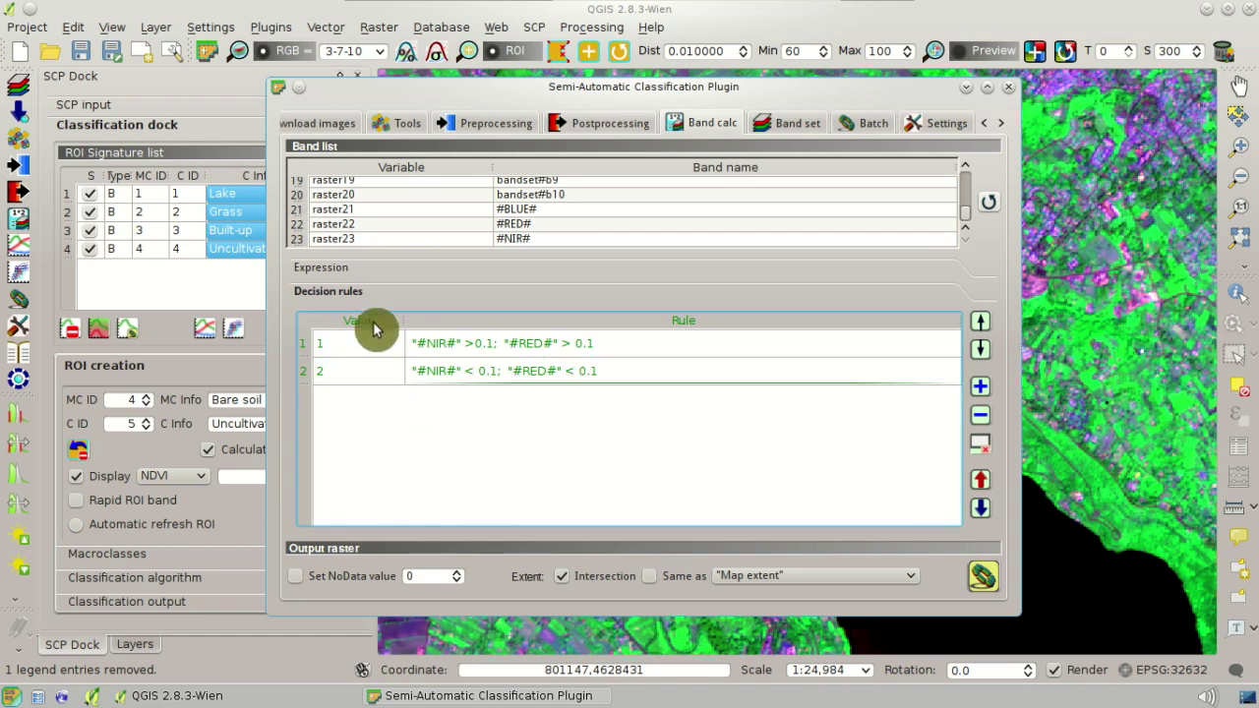
- Set the output value of the second decision rule to 0
left_click(360, 371)
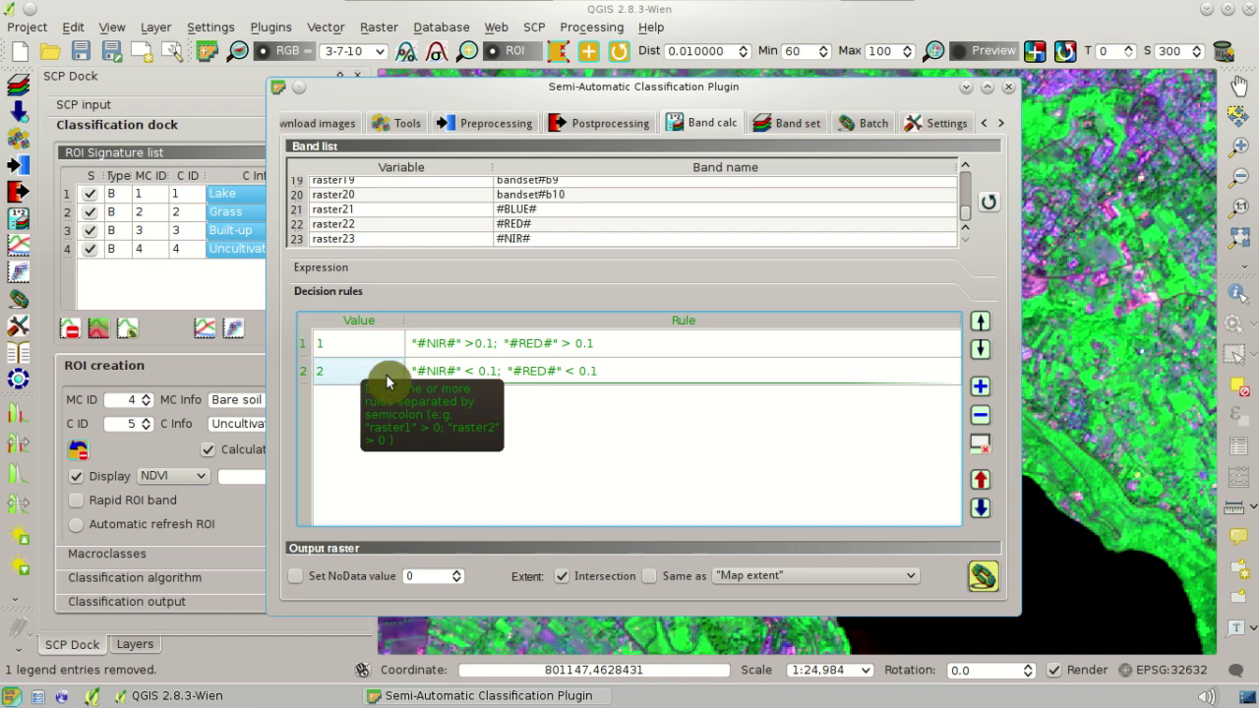
left_click(375, 348)
double_click(366, 372)
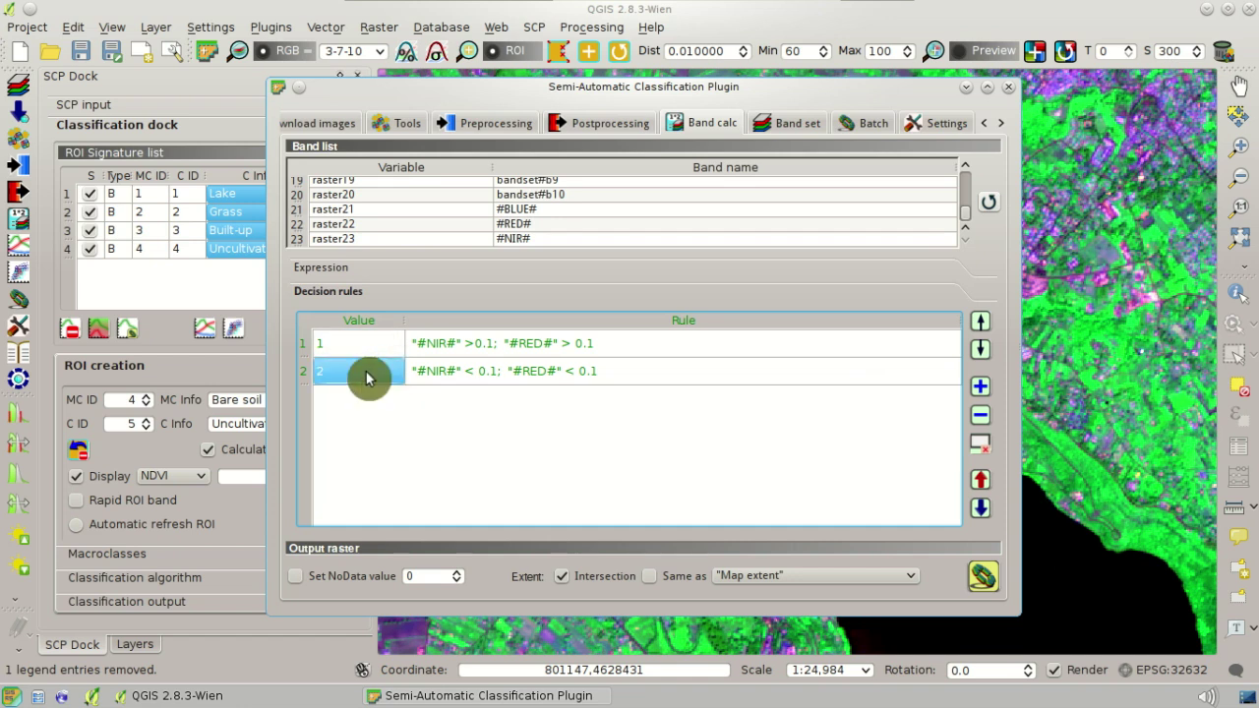
type("0")
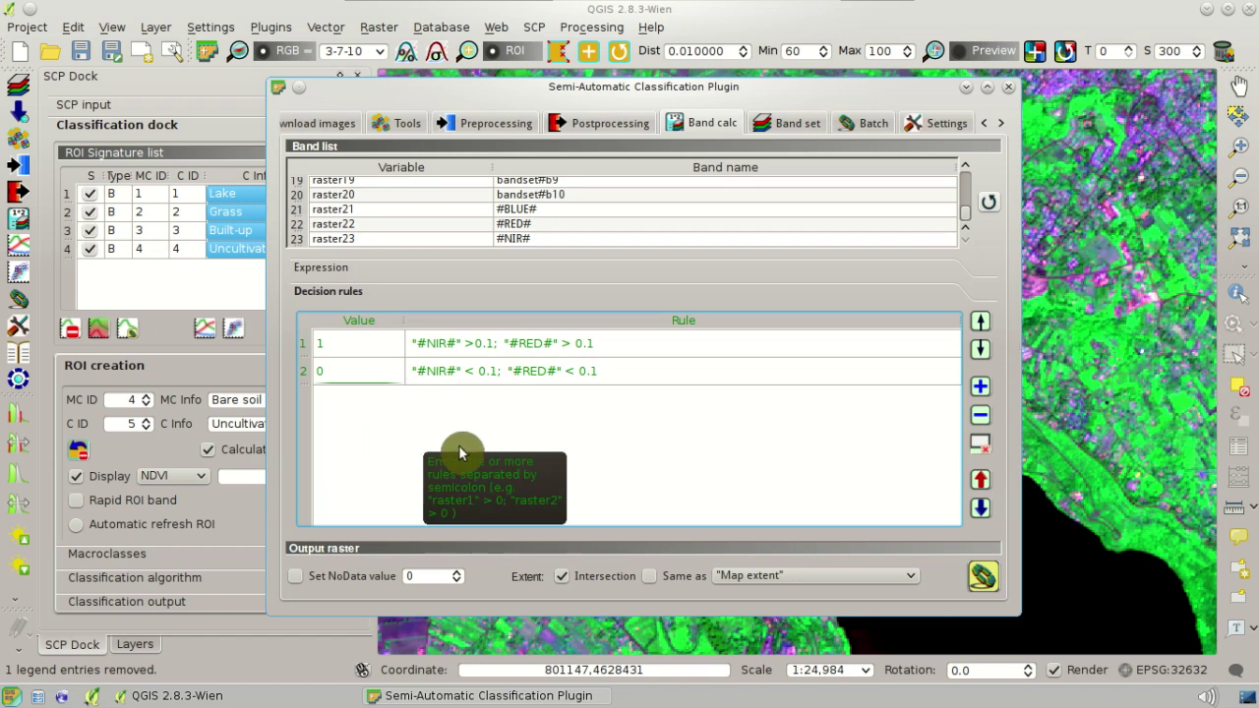
- Run the decision rule calculation, save the output raster as "calculation" in the sentinel2_sample folder and view it on the map
left_click(986, 588)
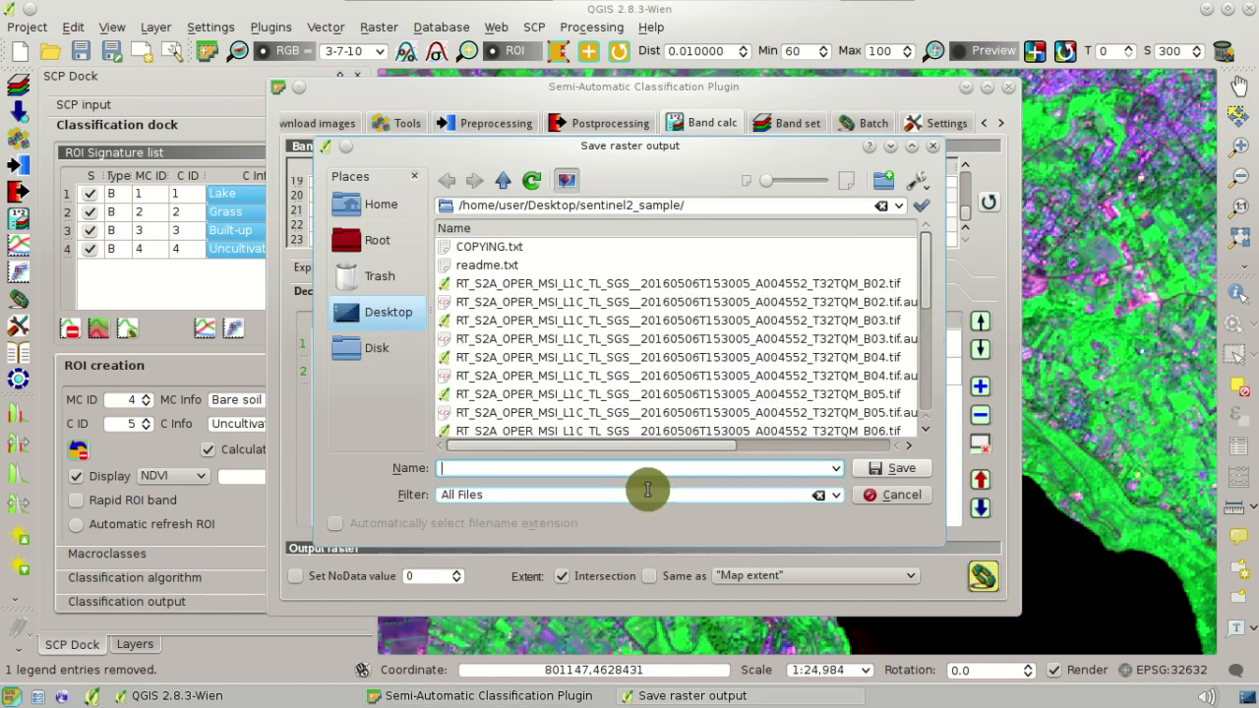
type("calculation")
key("Return")
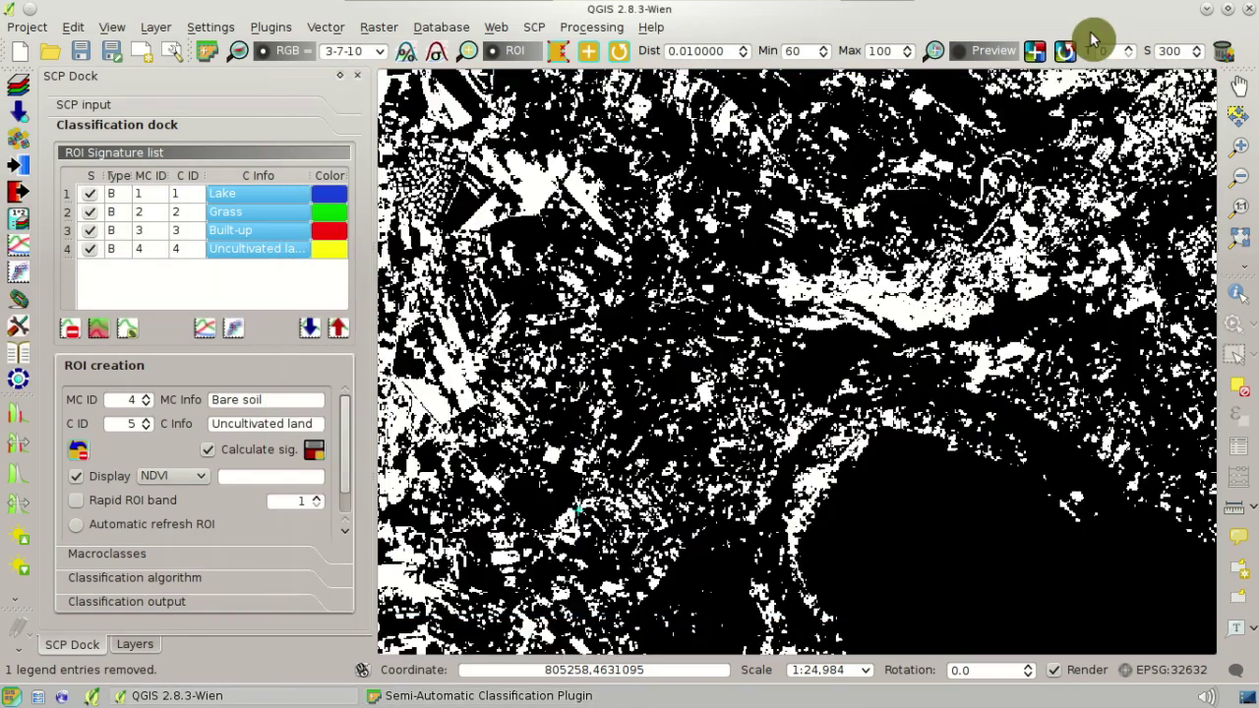
scroll(727, 288, "down", 1)
left_click_drag(564, 180, 726, 385)
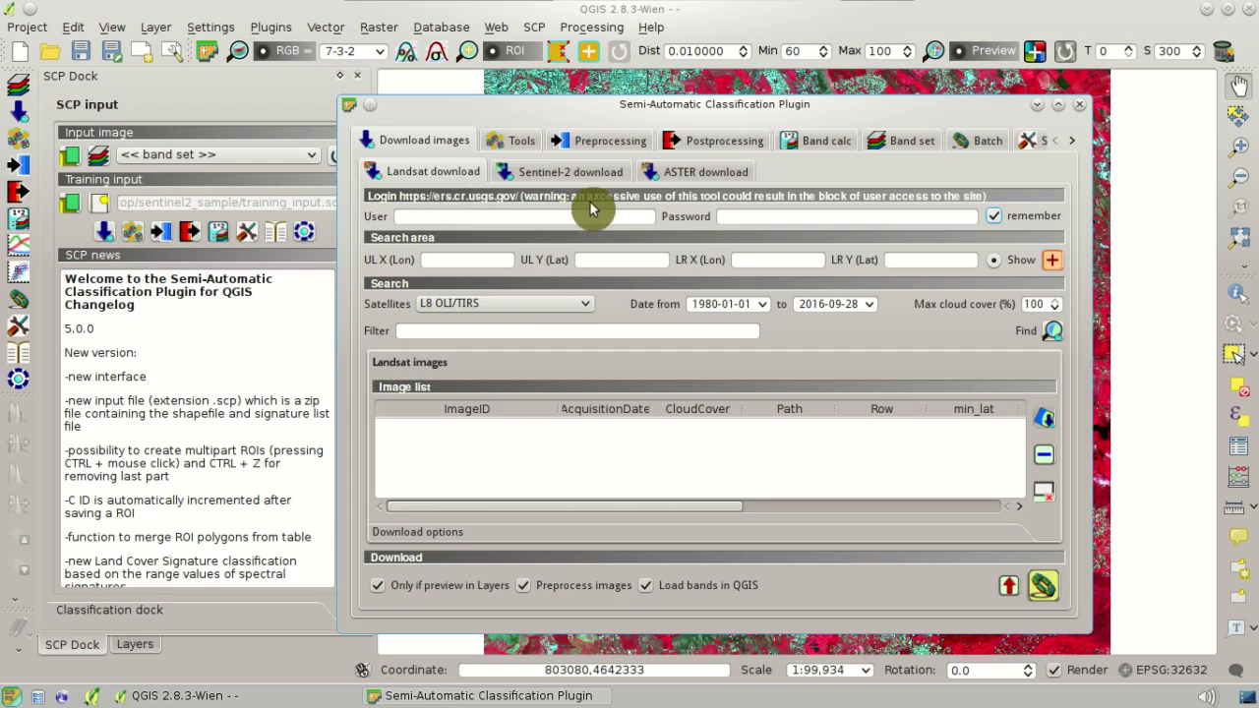
- Examine the login and search options for downloading Landsat, Sentinel-2 and ASTER images
left_click(857, 217)
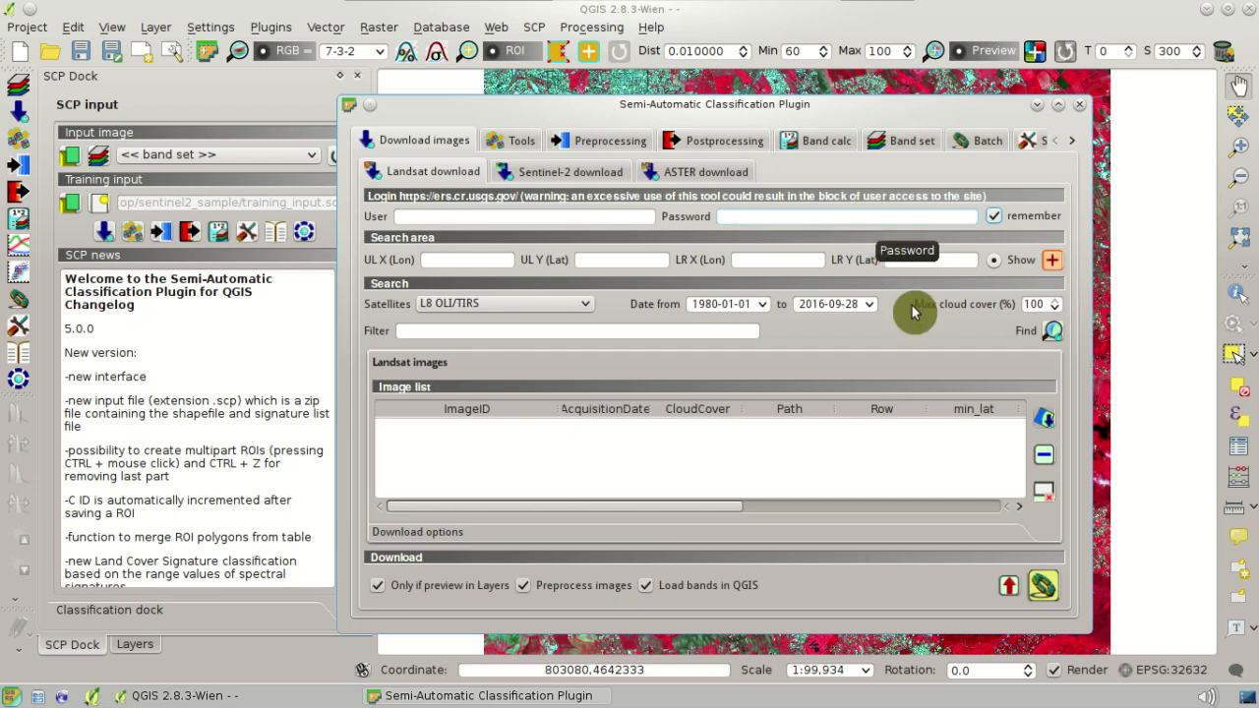
left_click(593, 177)
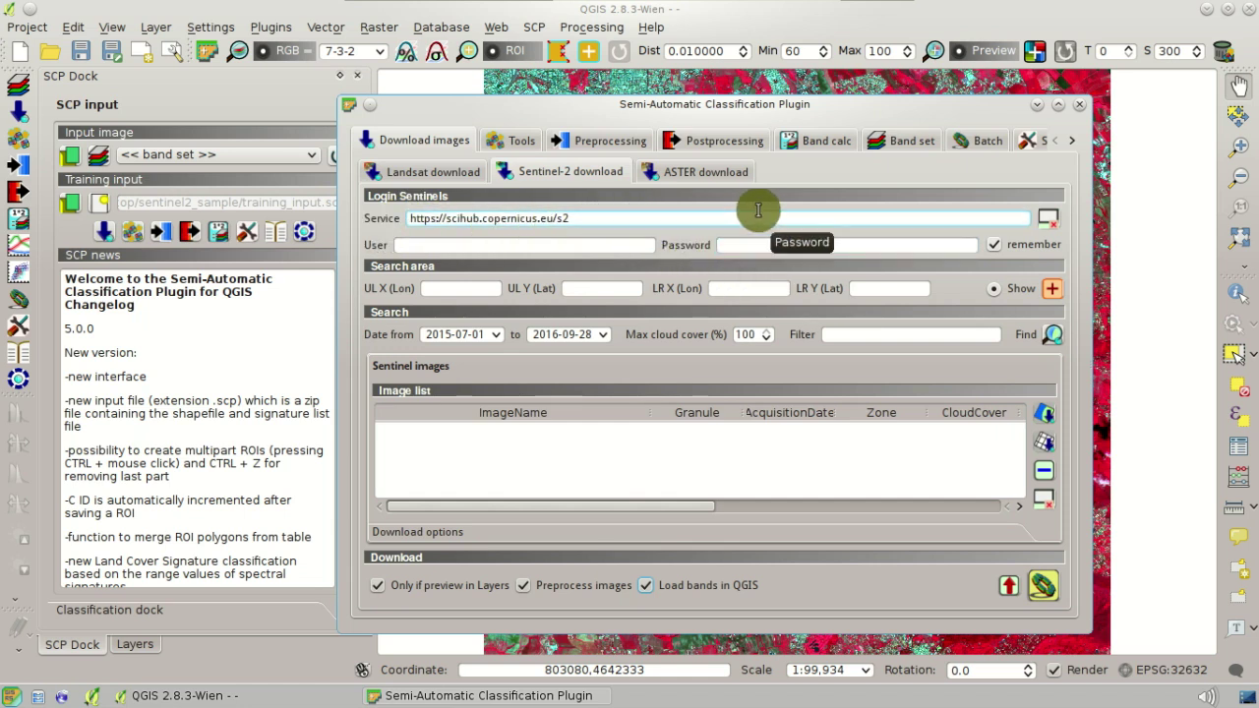
left_click(726, 183)
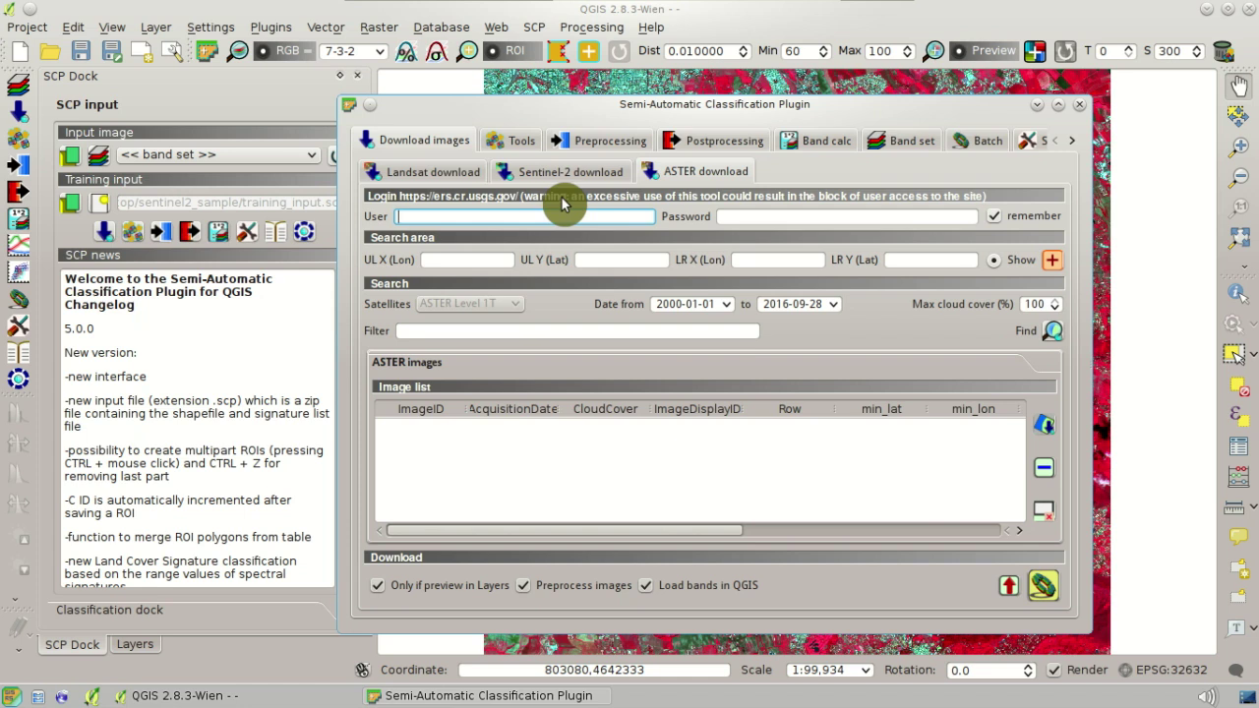
- Compare the search area, date and satellite options of the Landsat, Sentinel-2 and ASTER download tools
left_click(770, 220)
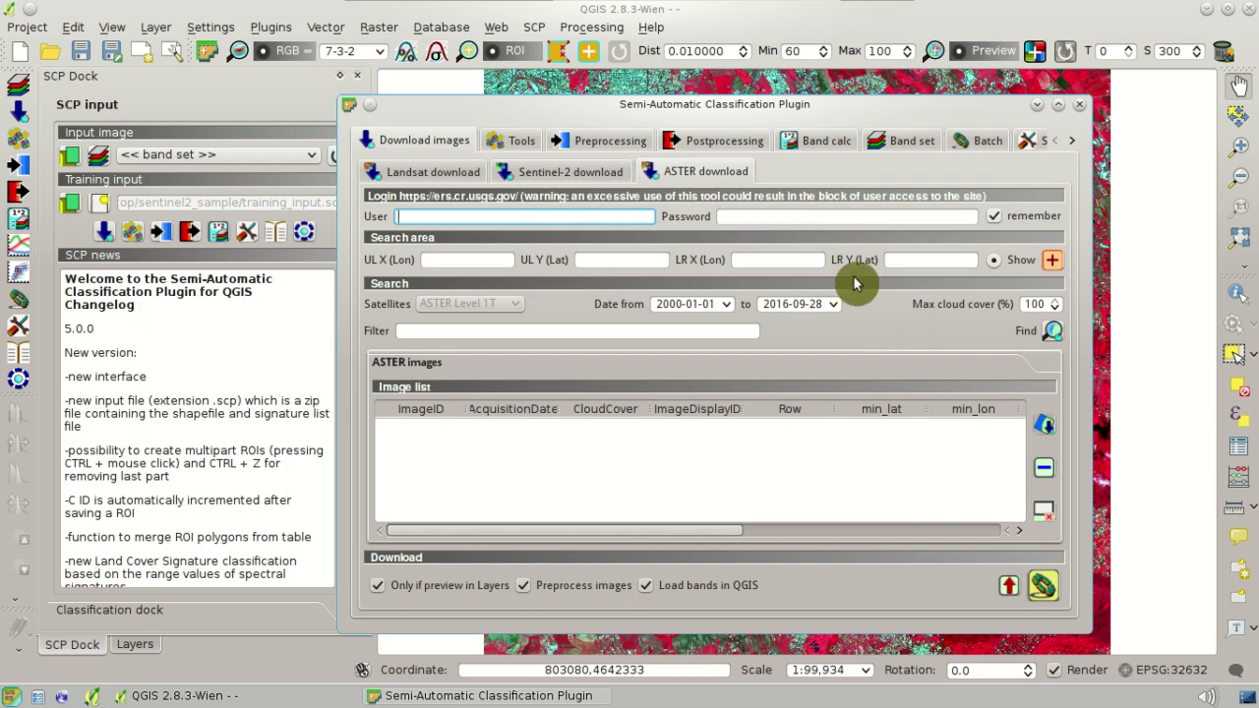
left_click(449, 174)
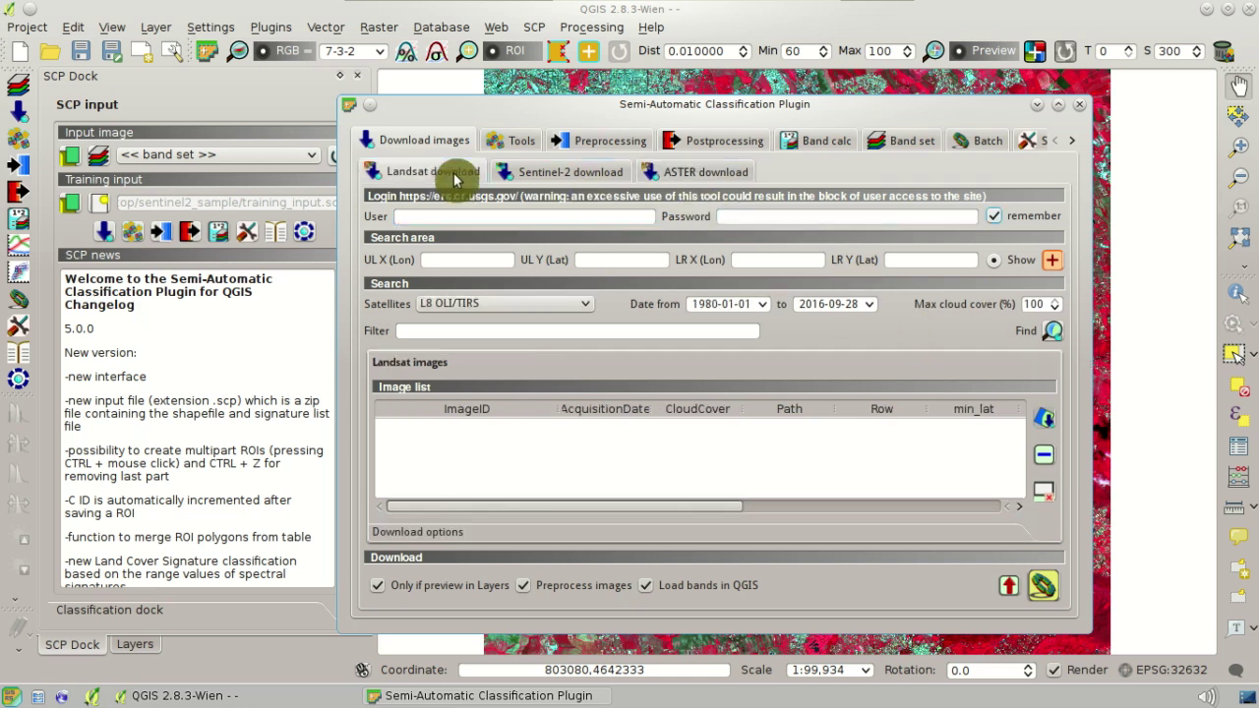
left_click(605, 175)
left_click(705, 177)
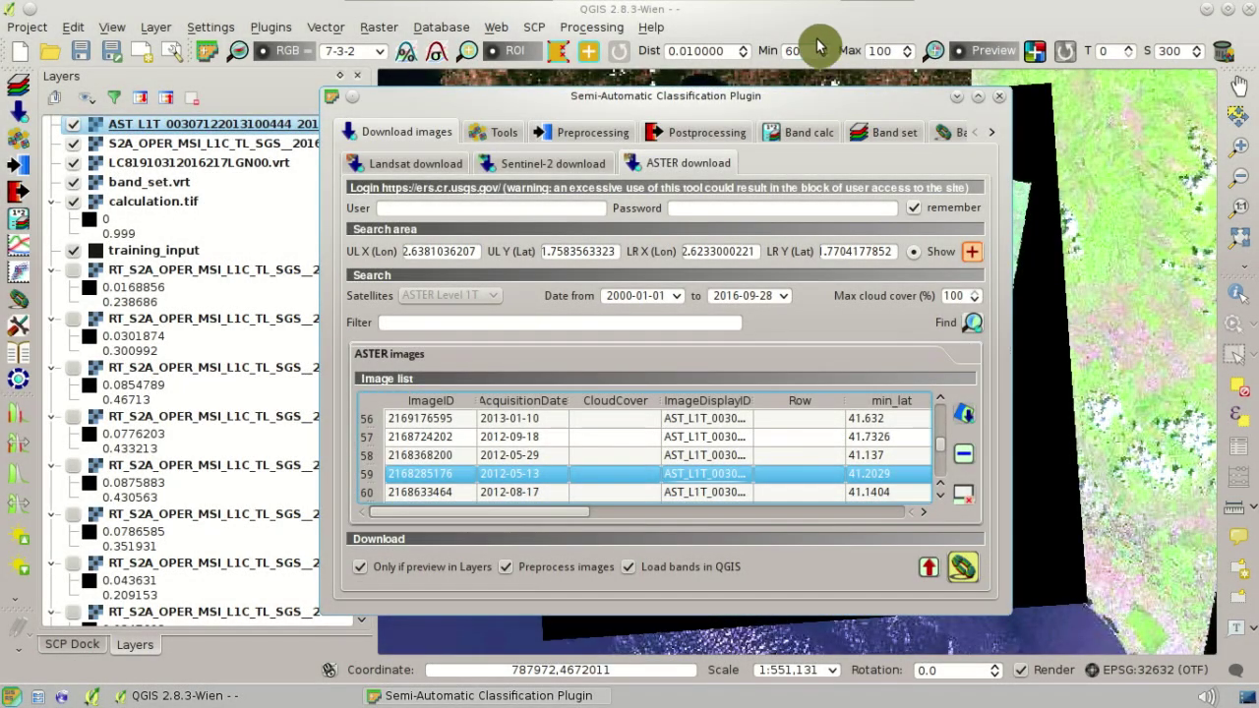
- Zoom the map to the downloaded Sentinel-2 preview layer and hide the ASTER preview layer
left_click(816, 46)
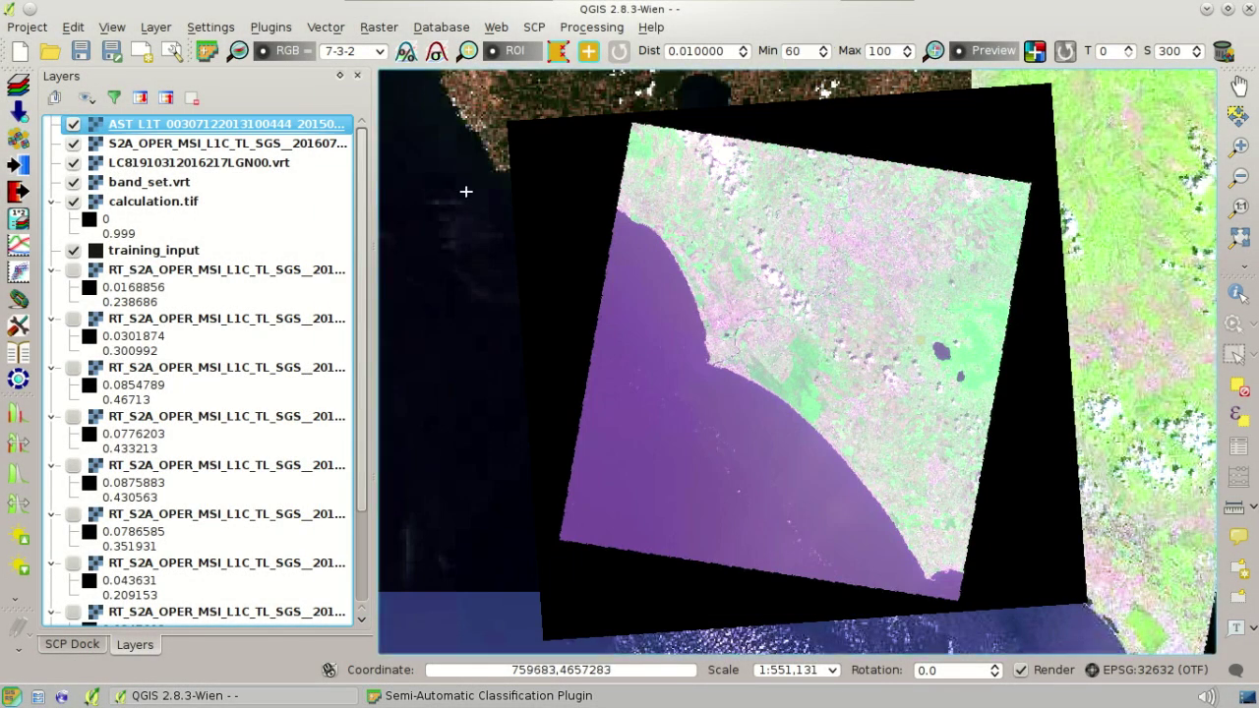
right_click(208, 146)
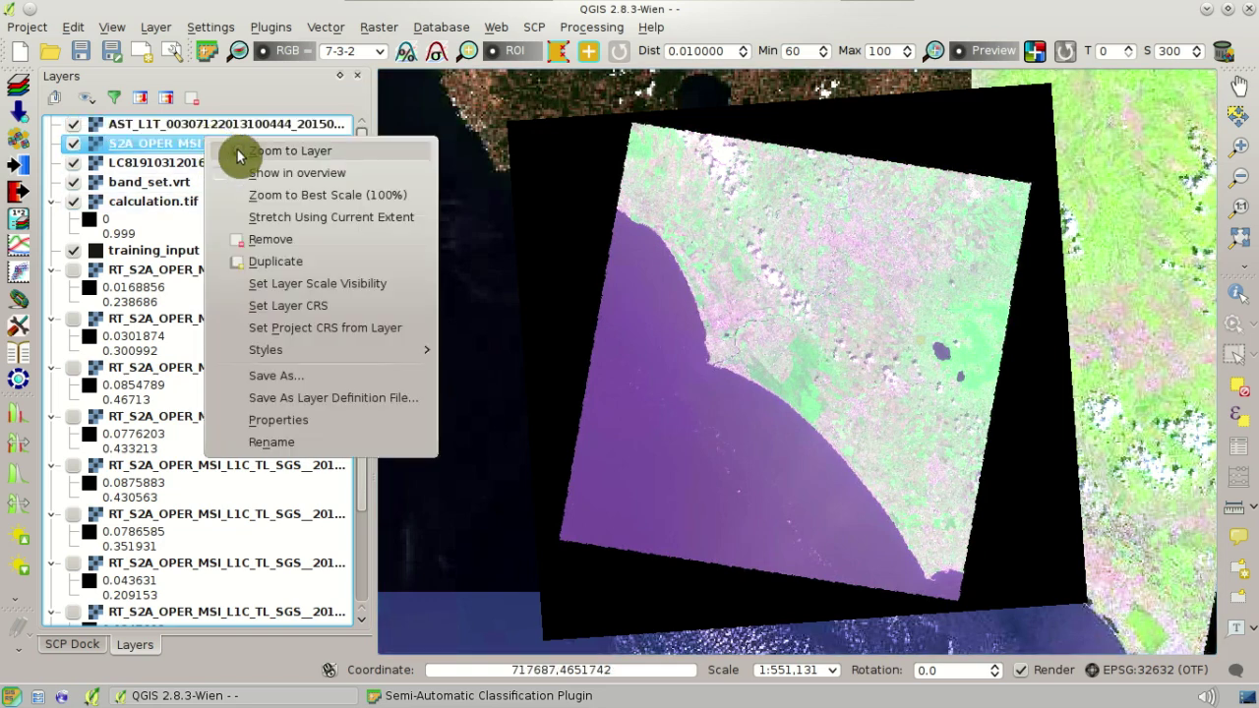
left_click(246, 152)
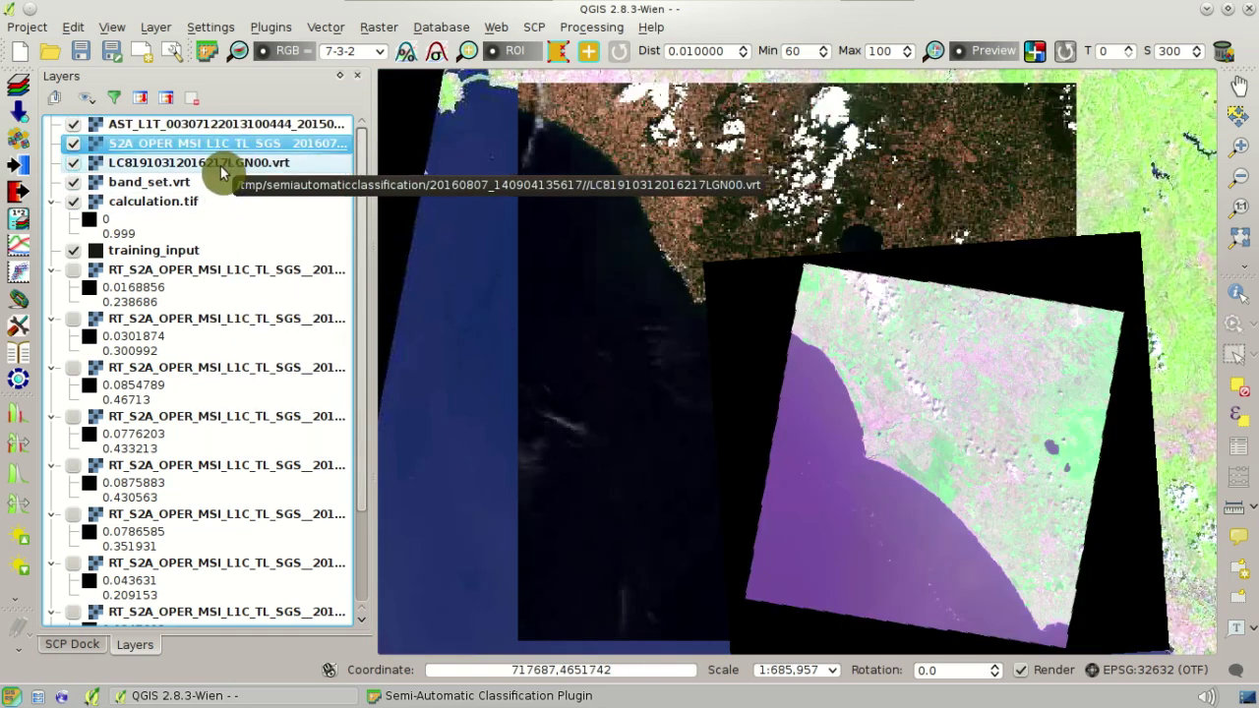
left_click(73, 125)
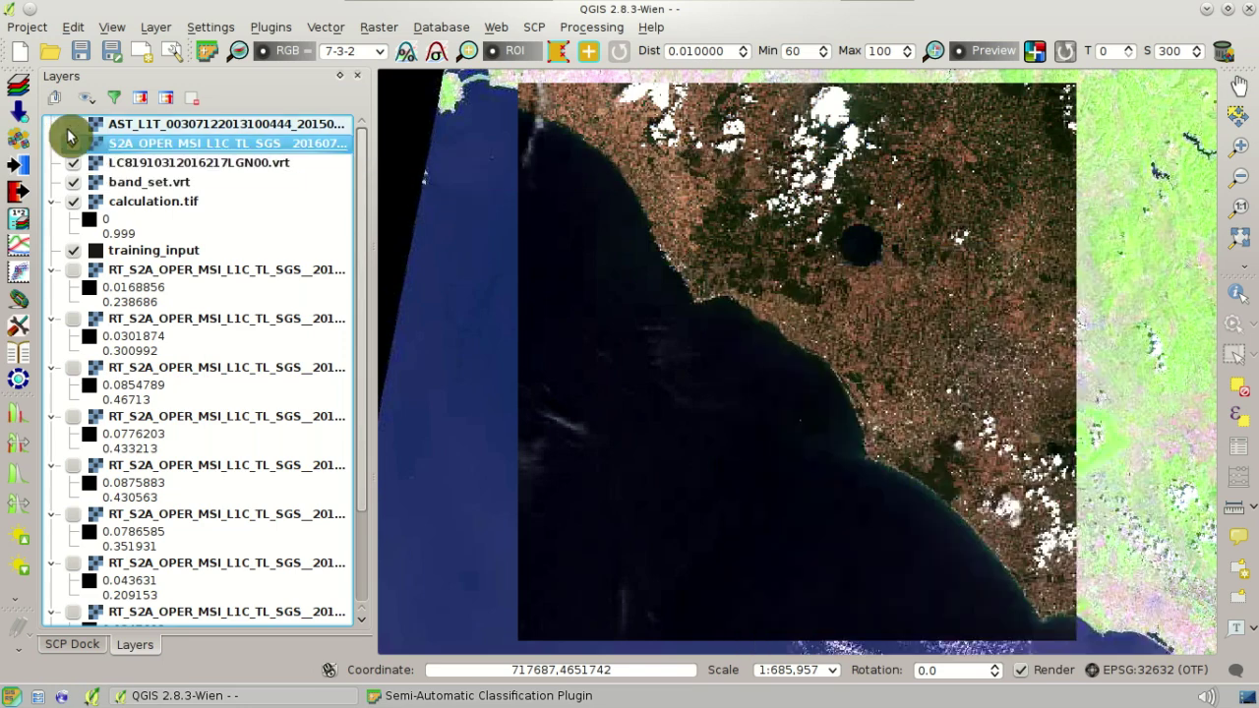
right_click(108, 161)
left_click(143, 173)
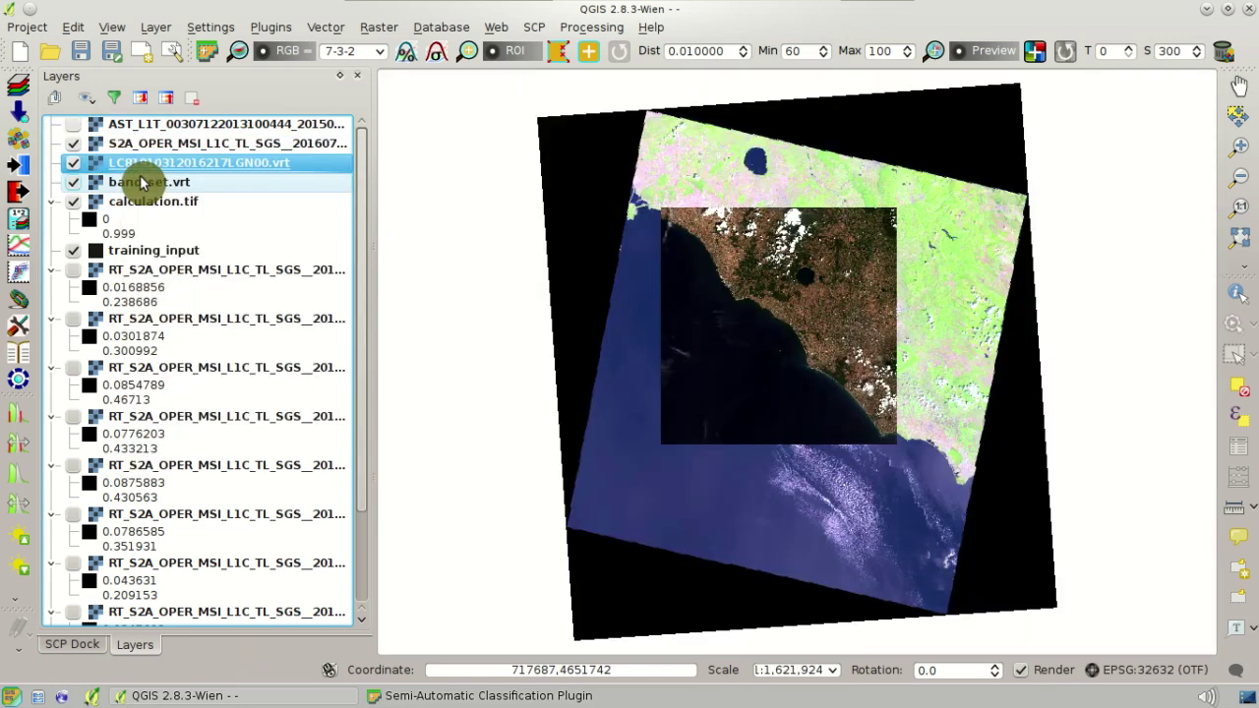
left_click(74, 162)
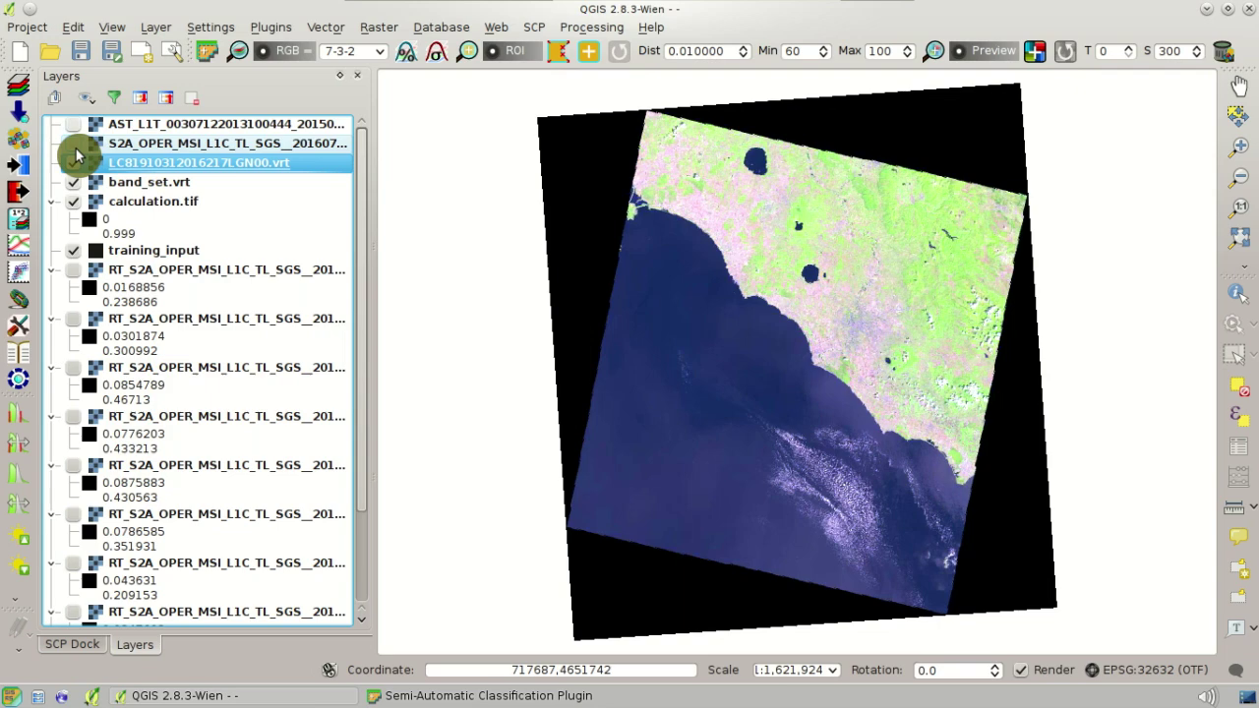
left_click(73, 161)
left_click(74, 126)
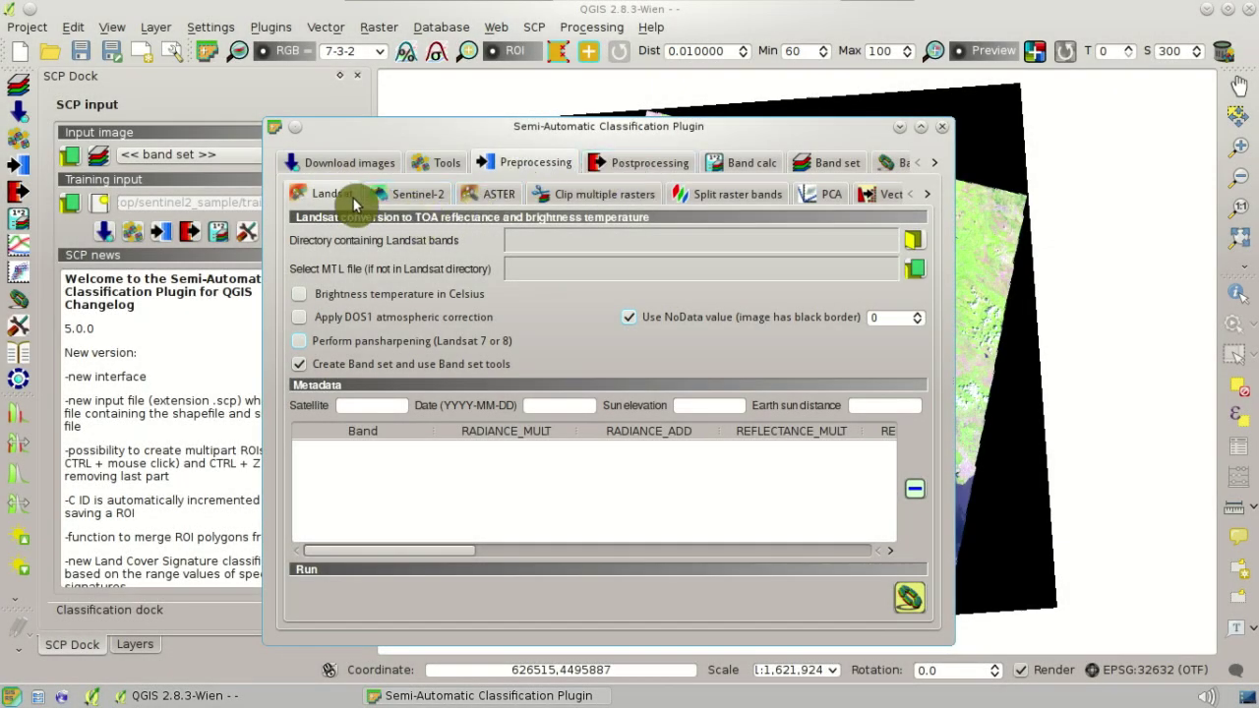
- Examine the preprocessing tools for Sentinel-2 conversion, ASTER conversion, clipping multiple rasters and splitting raster bands
left_click(418, 196)
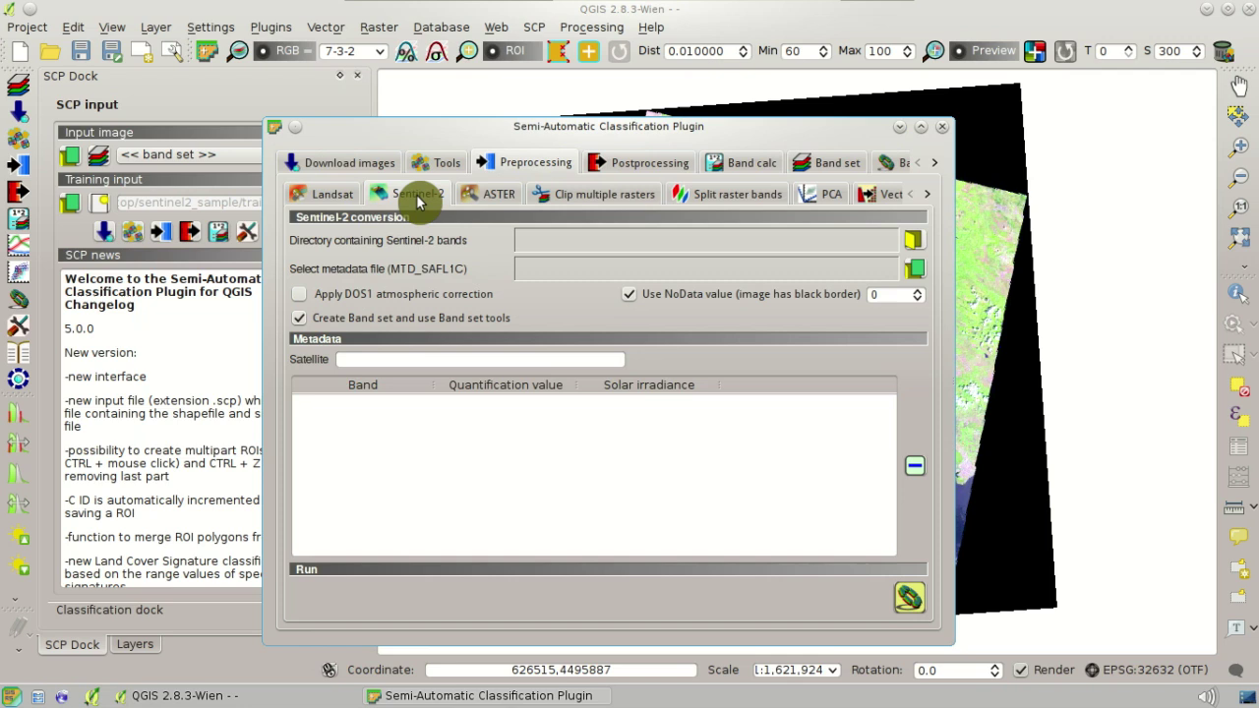
left_click(494, 199)
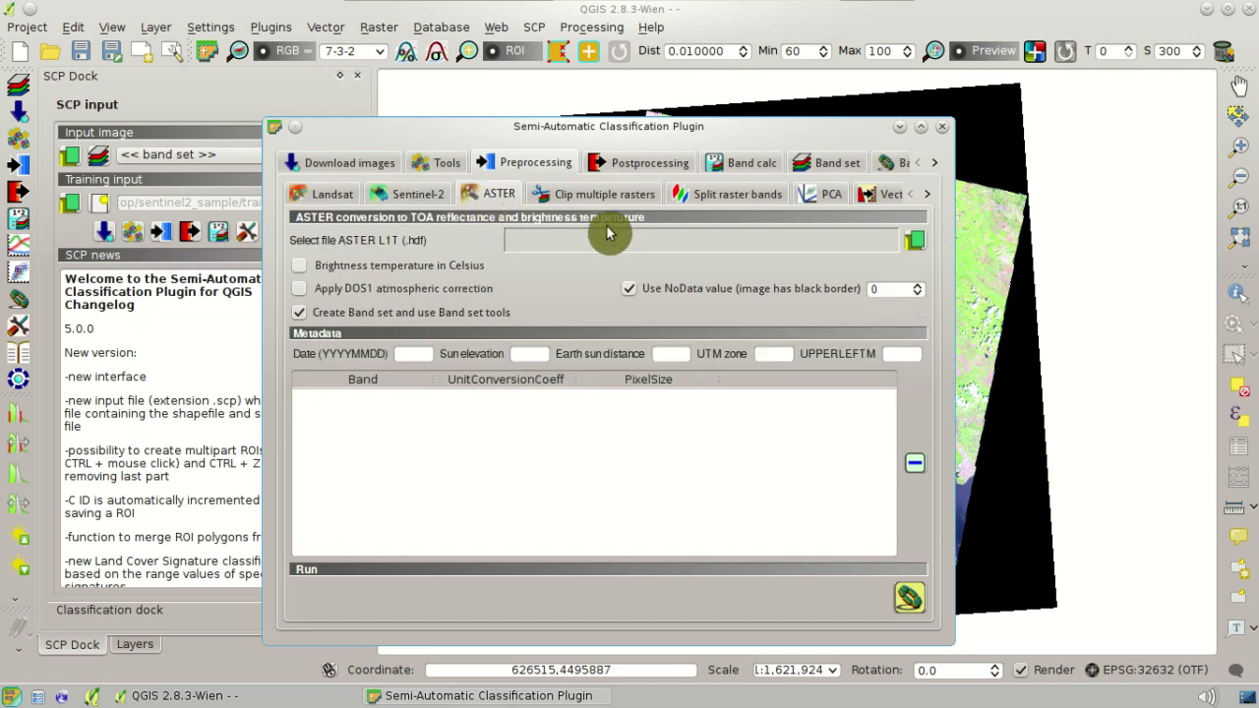
left_click(641, 202)
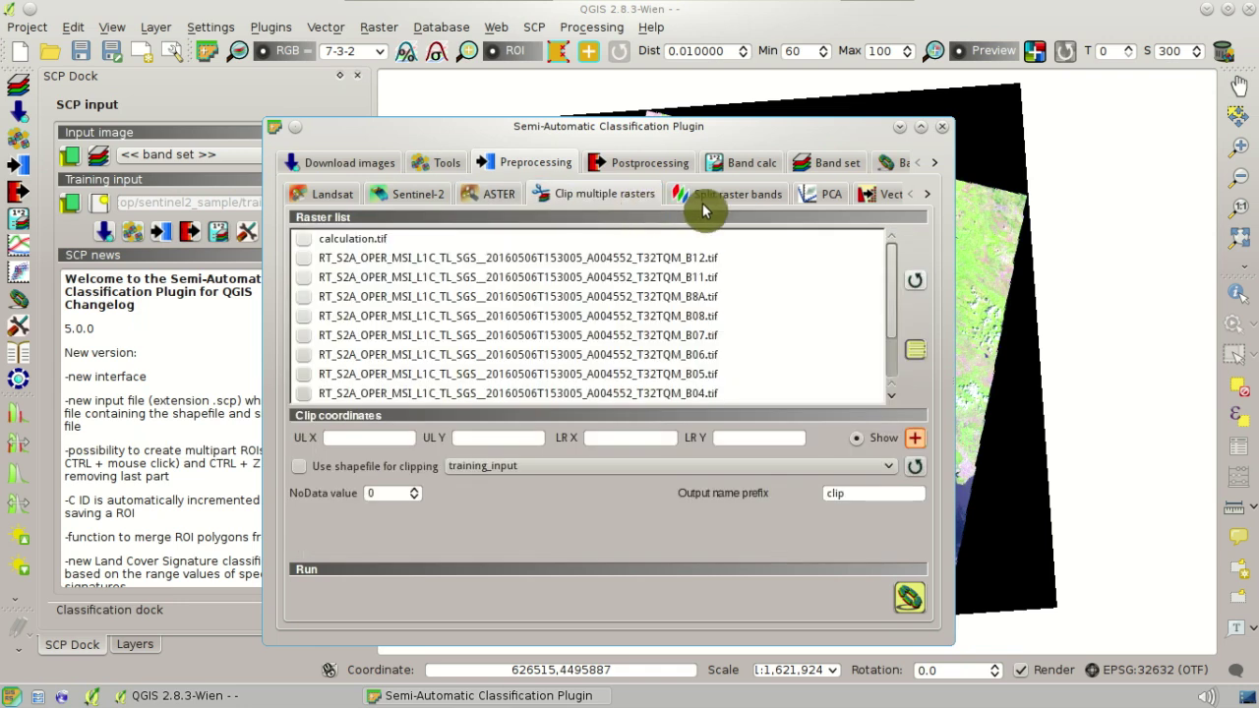
left_click(756, 202)
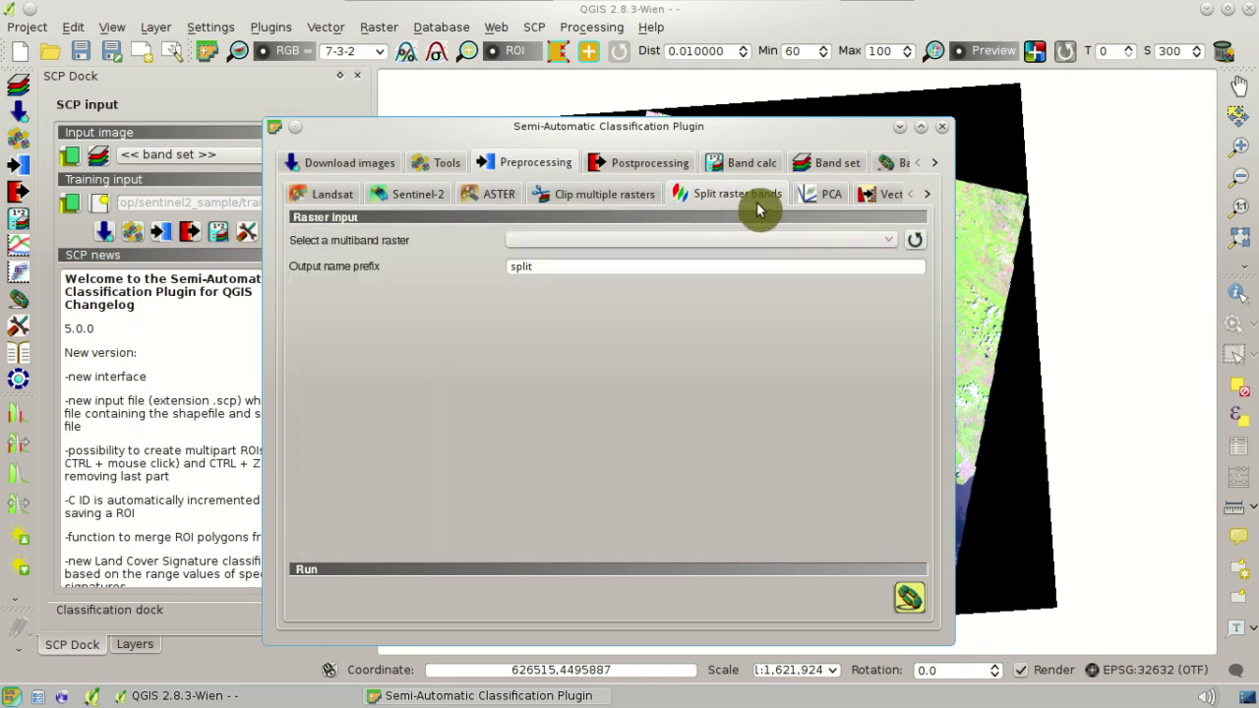
- Run the Principal Components Analysis of the band set, saving the output in a new "pca" folder on the Desktop
left_click(824, 200)
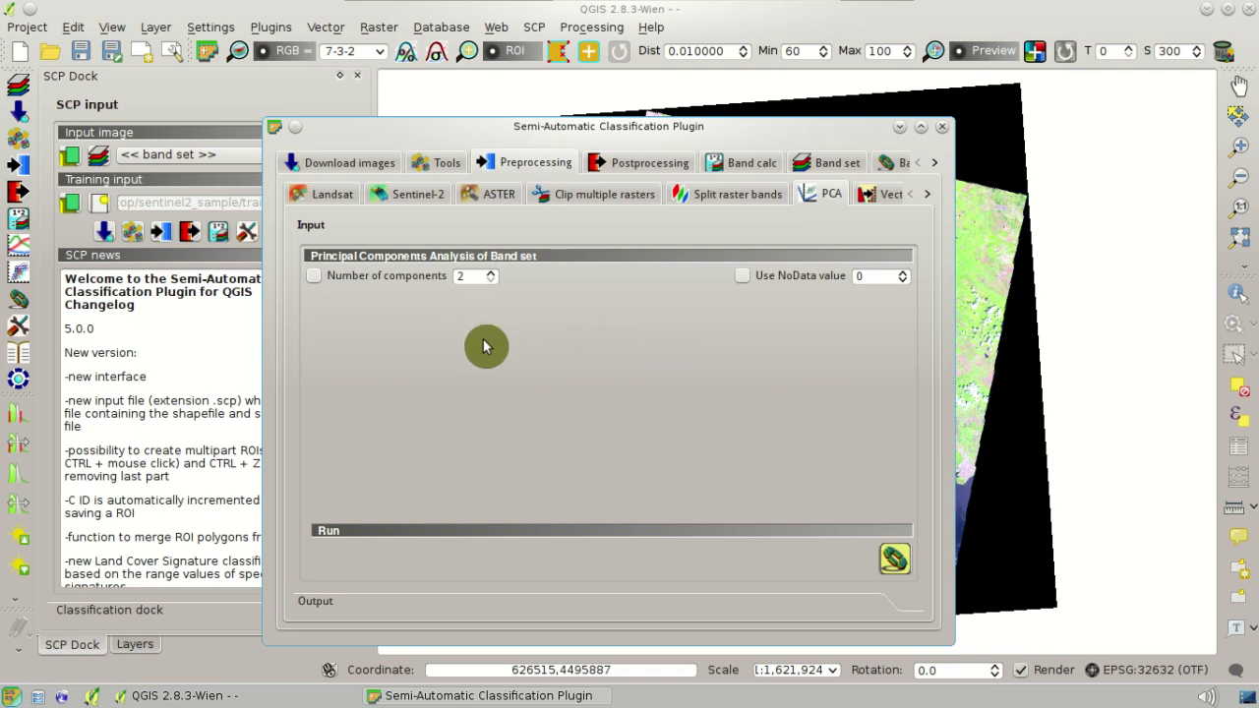
left_click(895, 558)
left_click(420, 274)
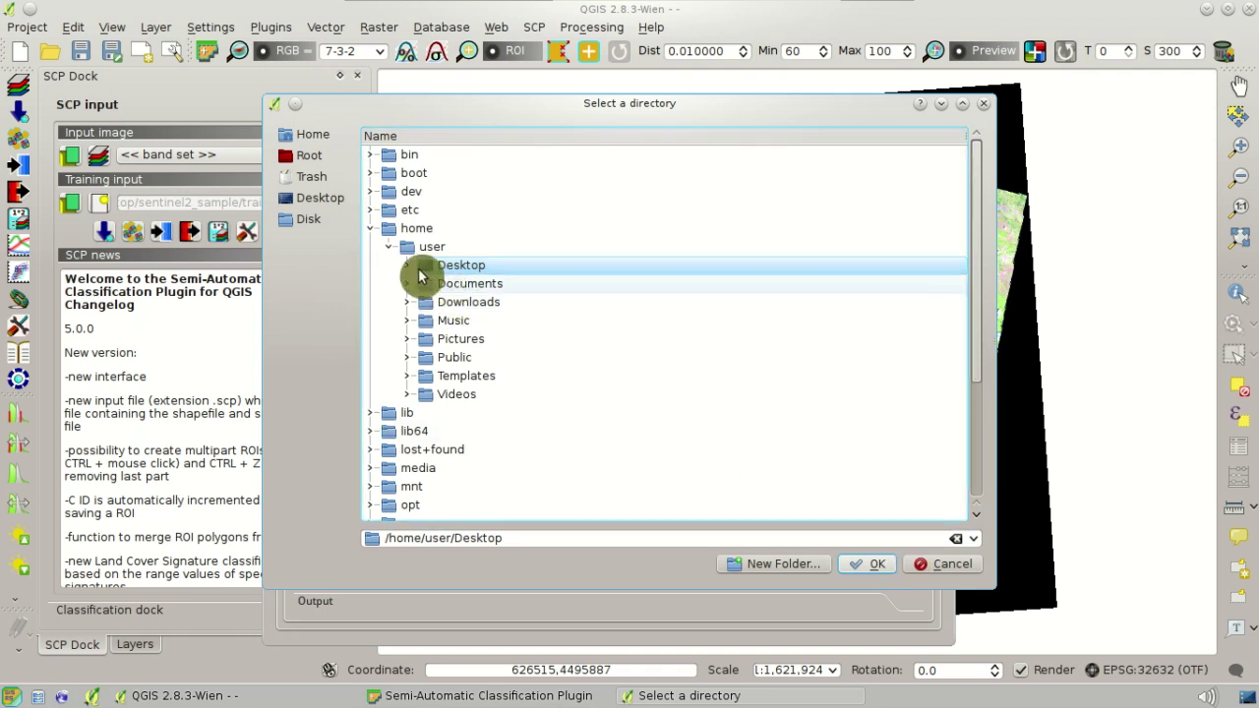
double_click(418, 276)
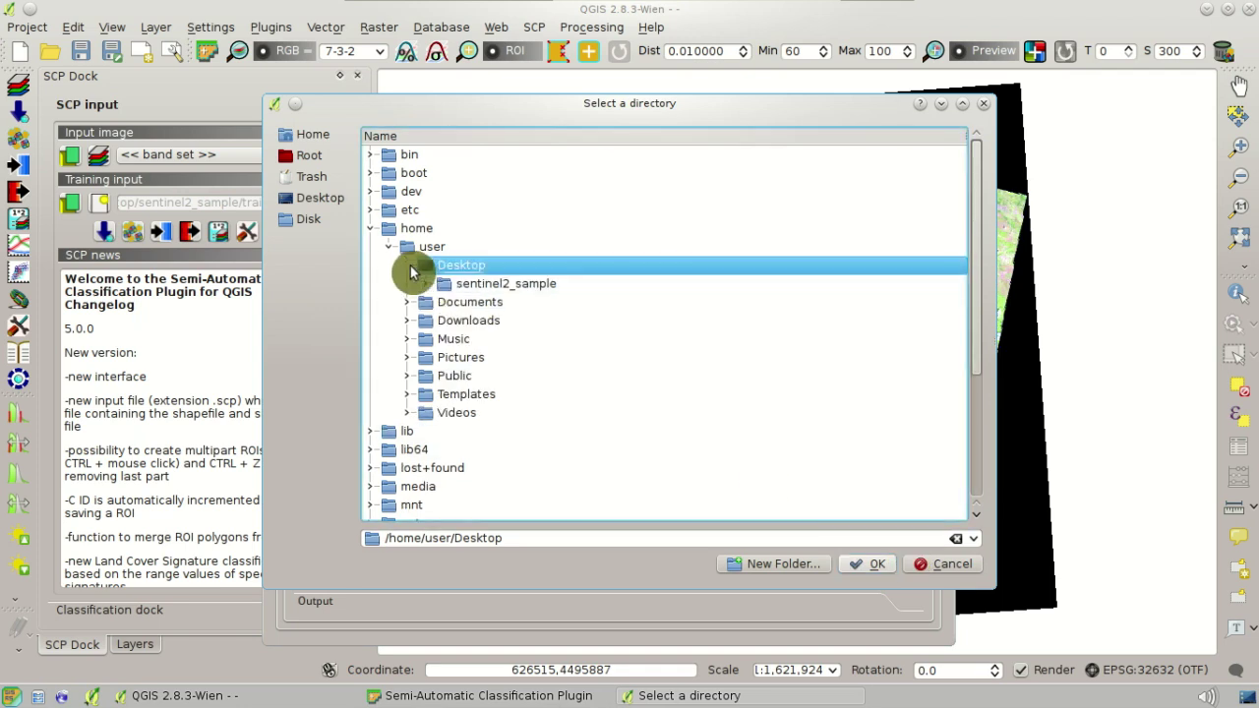
left_click(795, 568)
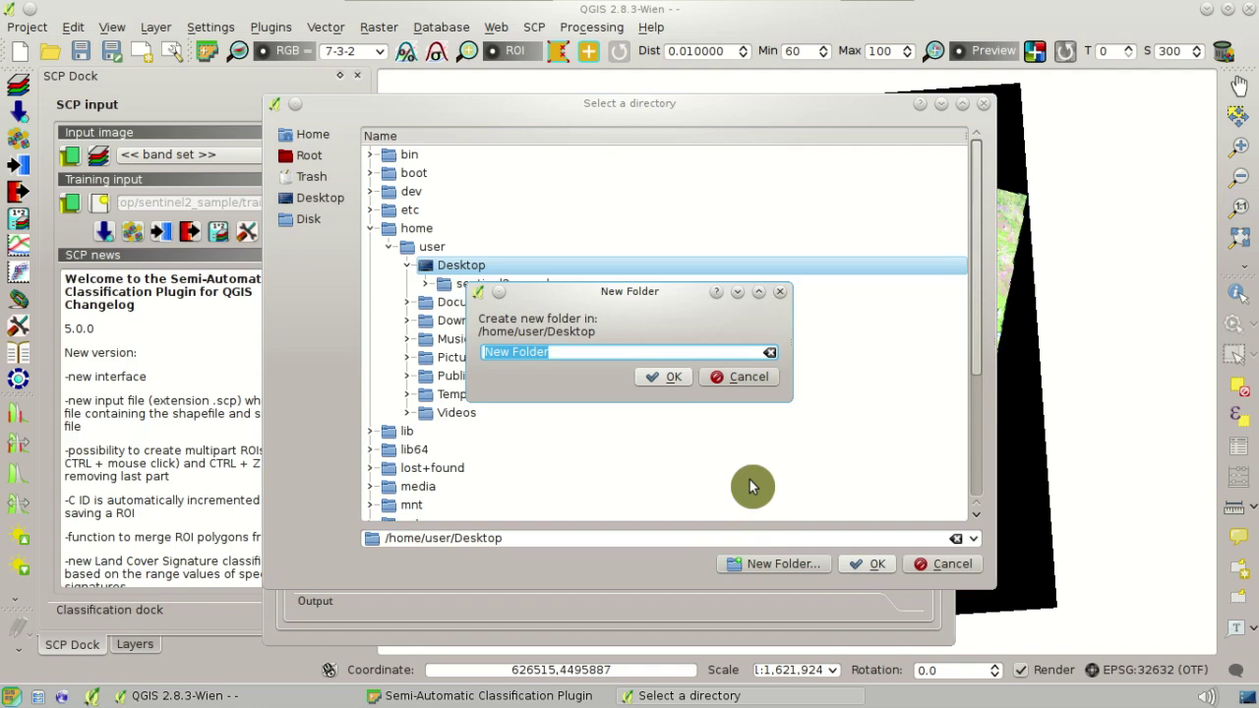
left_click(666, 379)
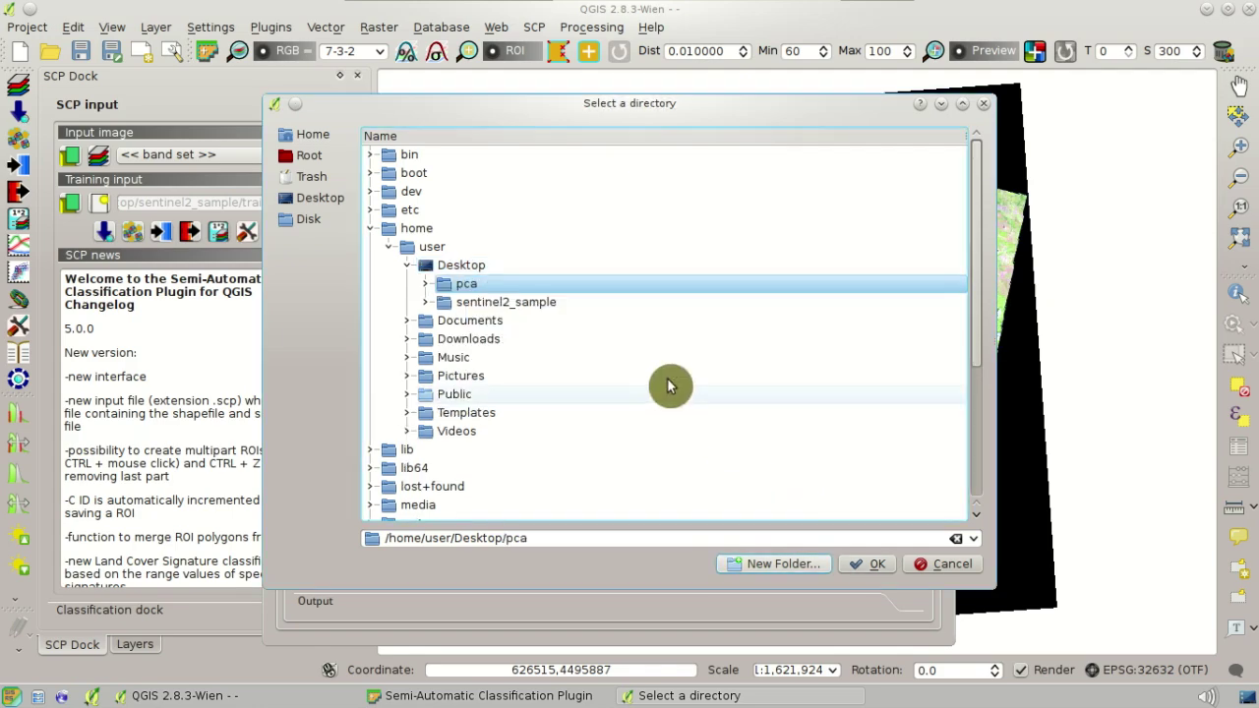
left_click(855, 567)
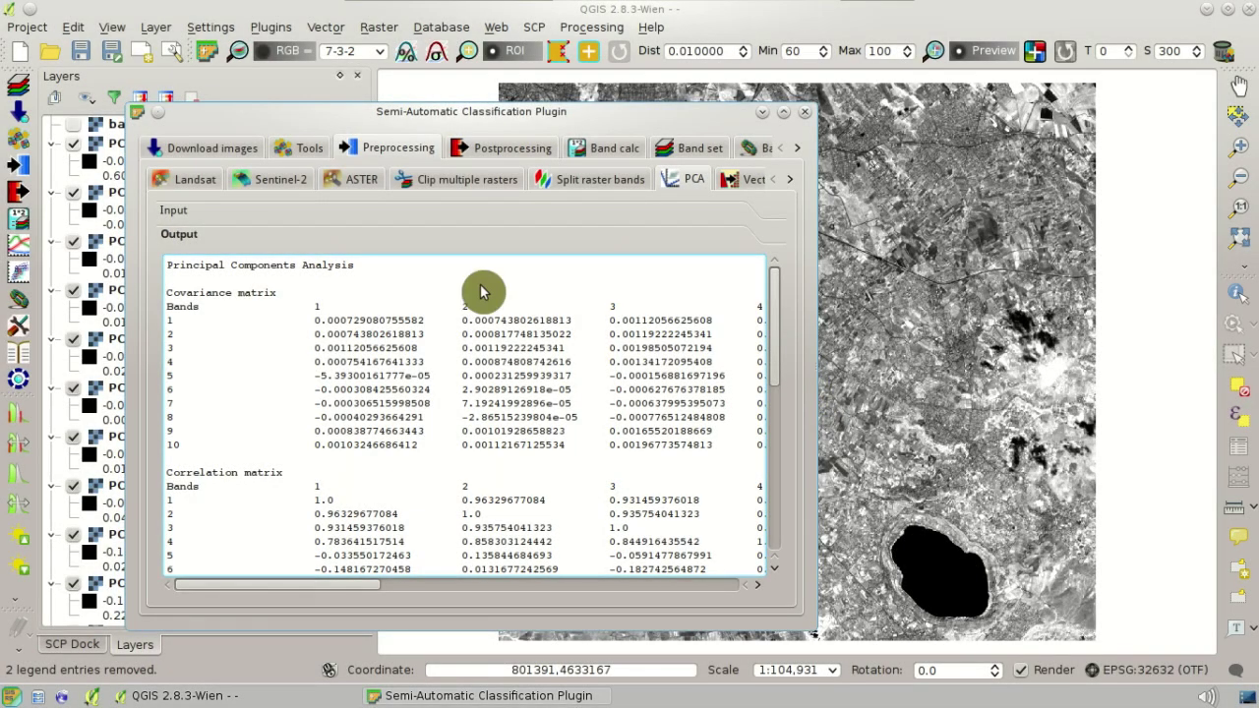
- Review the PCA report down to the eigen values and compare the PCA band rasters on the map with PCA_band_1 hidden
left_click_drag(776, 295, 774, 471)
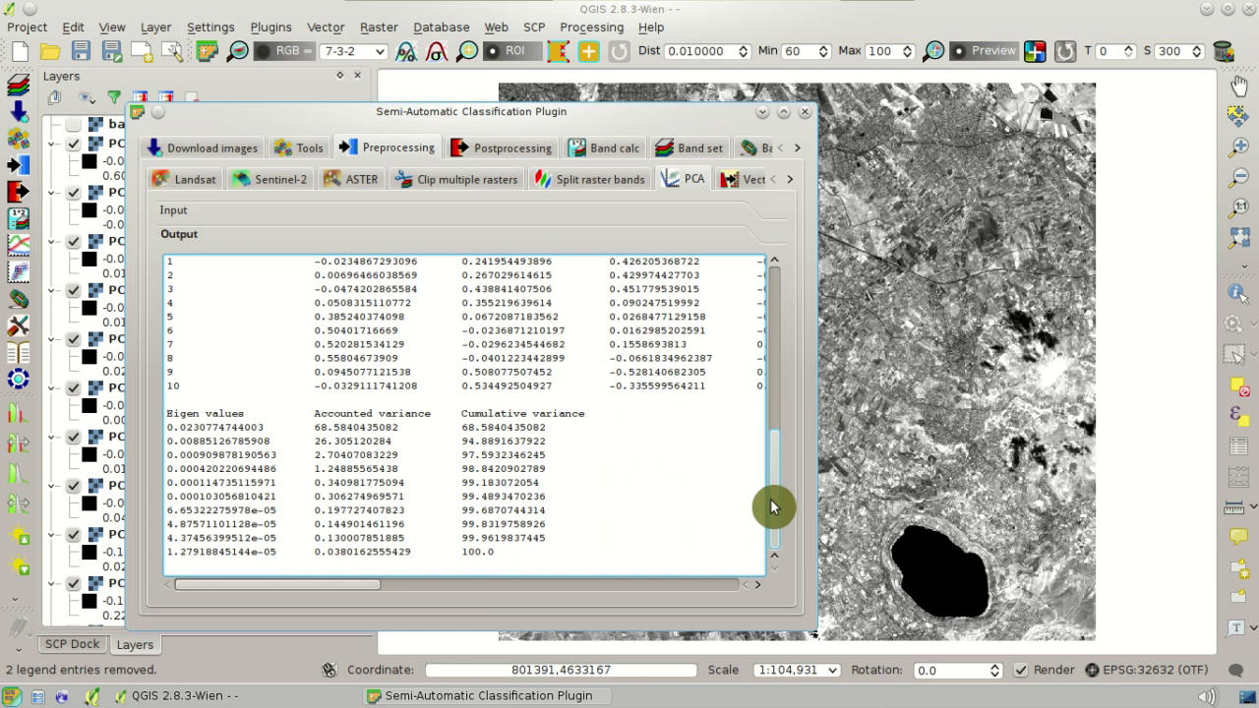
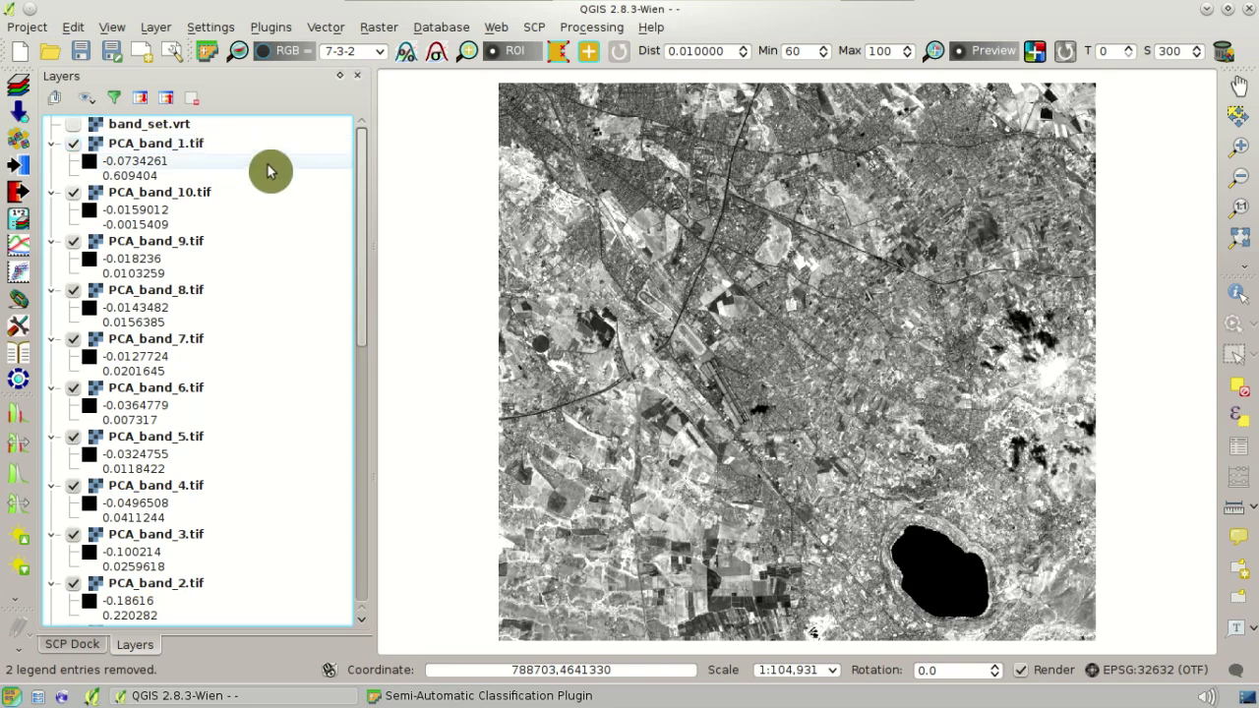
scroll(788, 443, "up", 2)
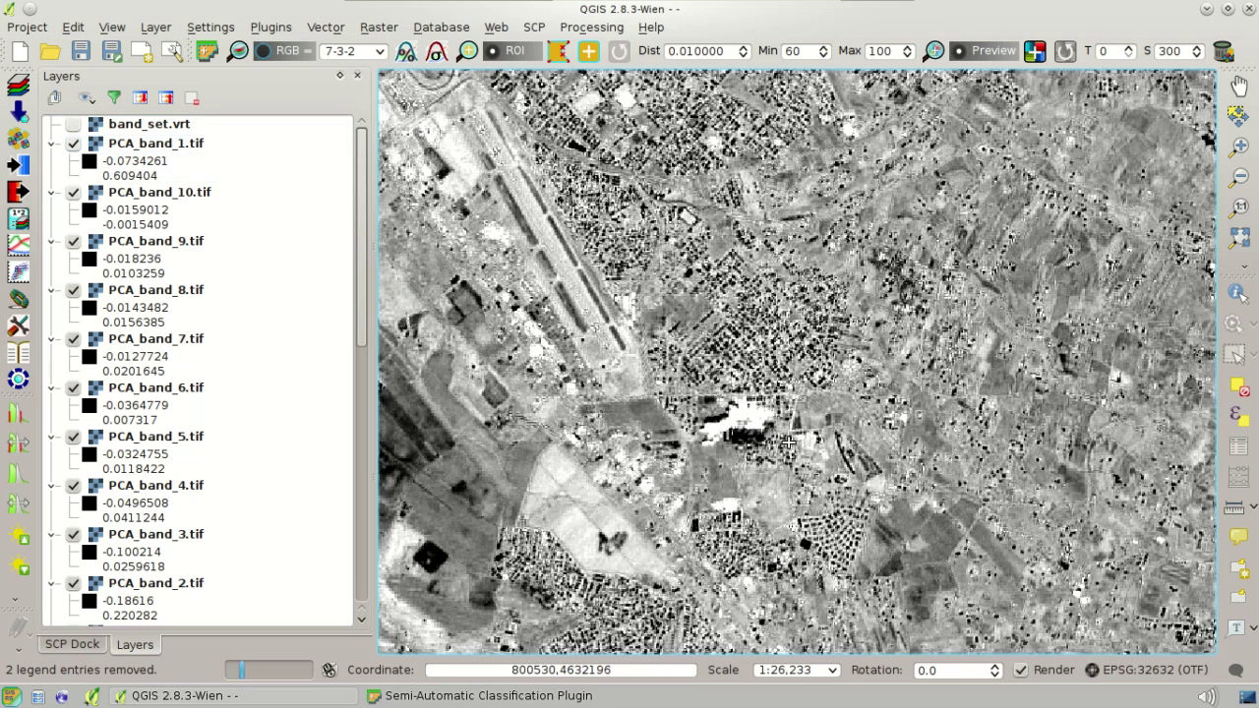
left_click(75, 148)
left_click(66, 127)
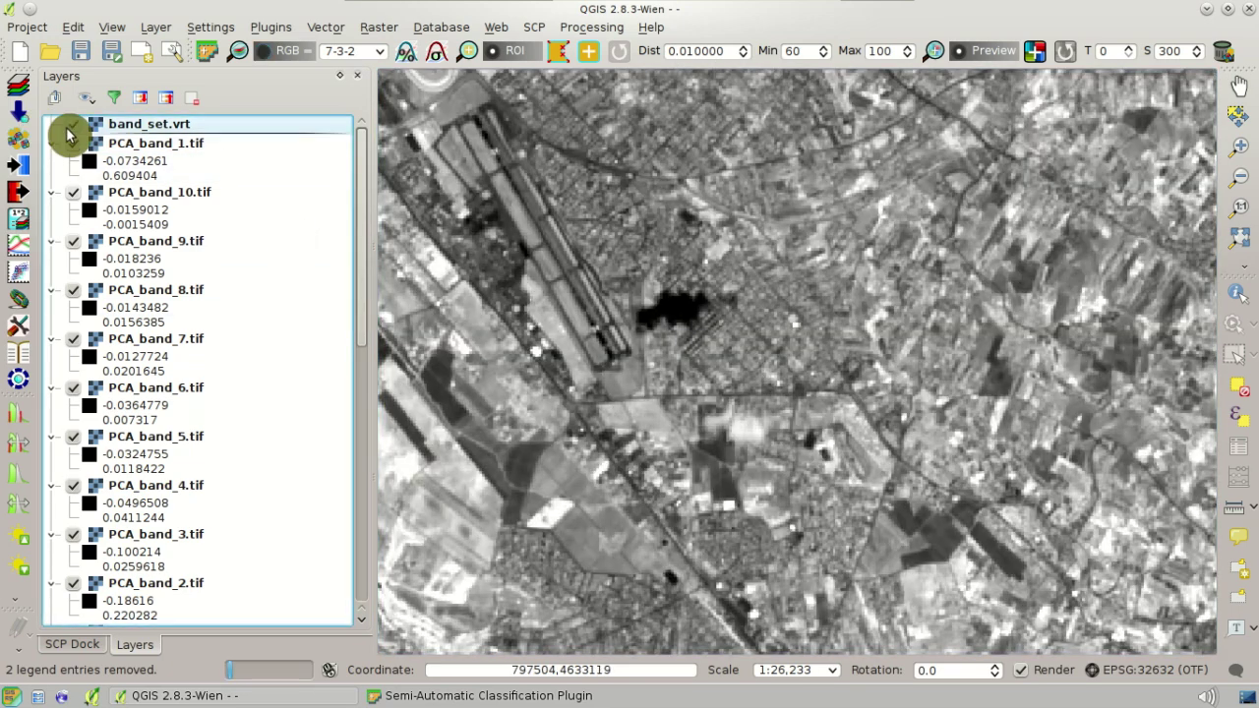
left_click(66, 127)
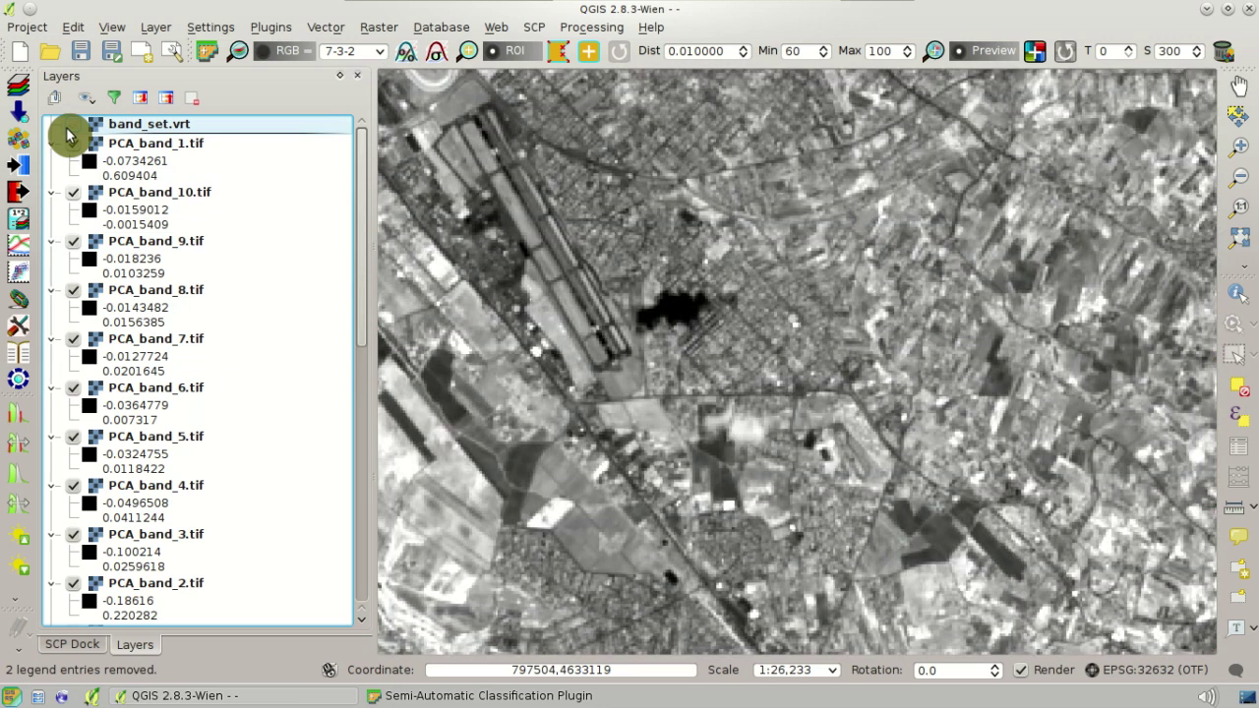
left_click(66, 127)
left_click(66, 127)
key("alt+Tab")
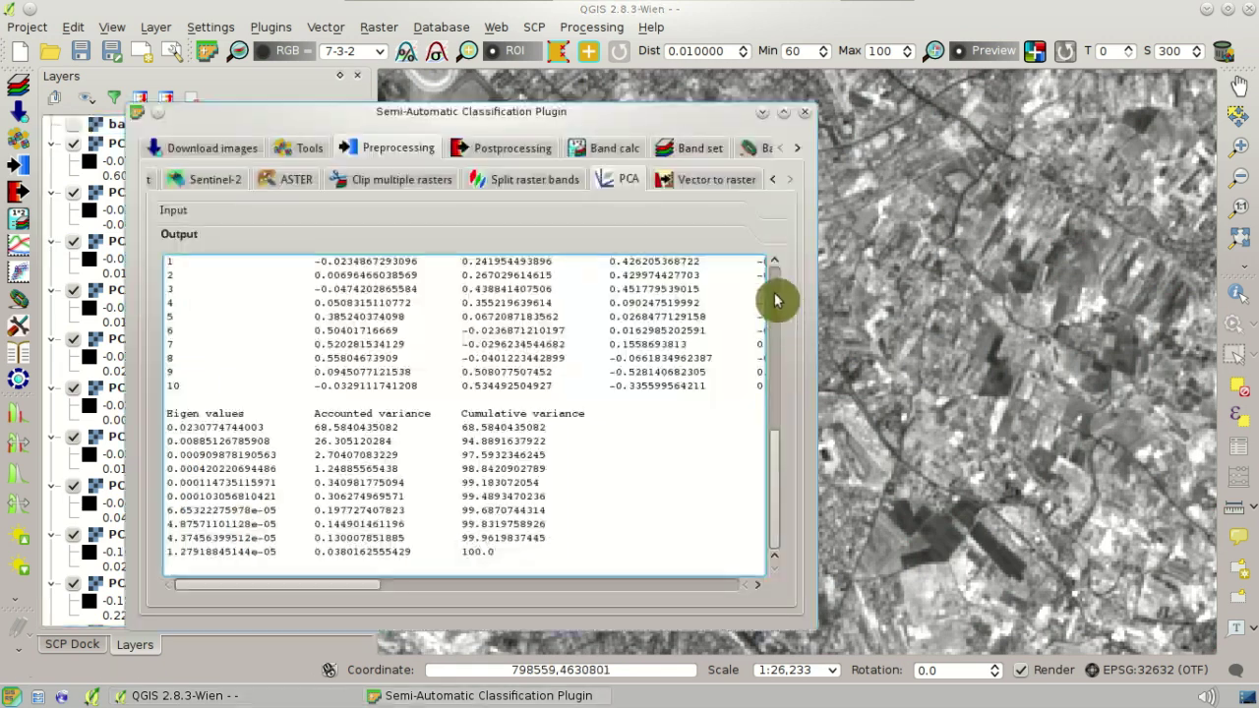
- Examine the vector to raster tool and the postprocessing tools for accuracy, land cover change, classification report, vector conversion and reclassification
left_click(722, 185)
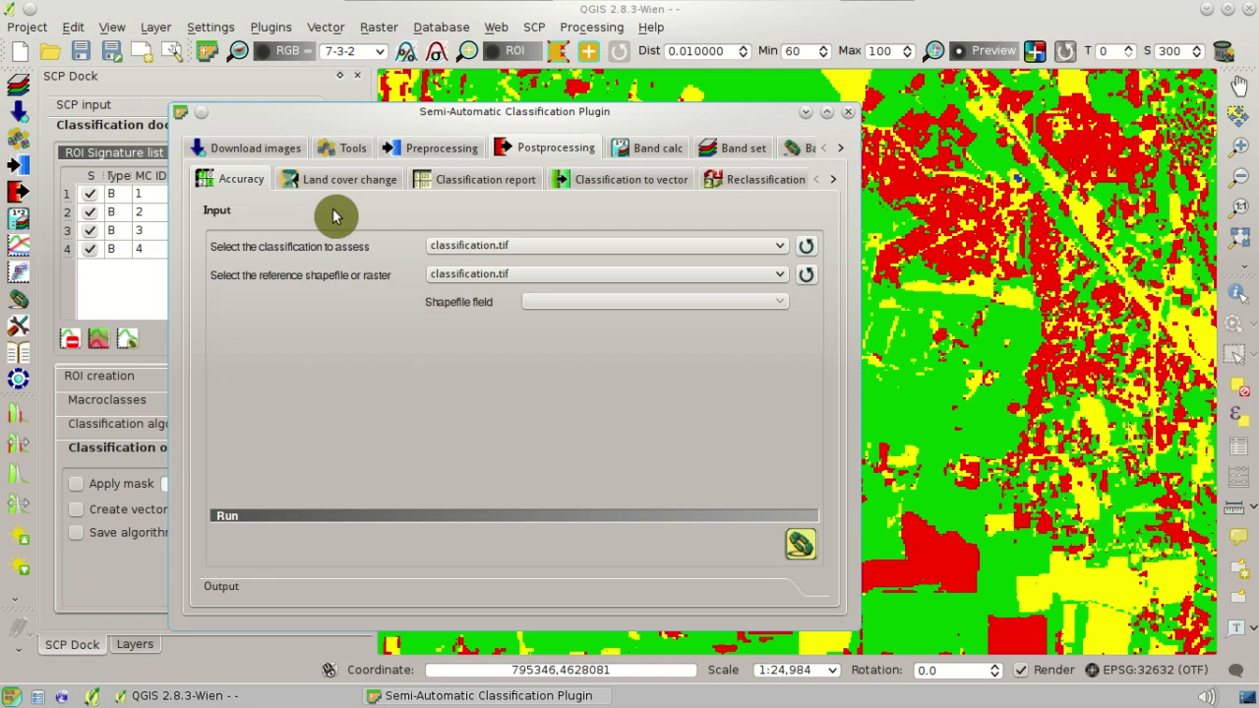
left_click(360, 190)
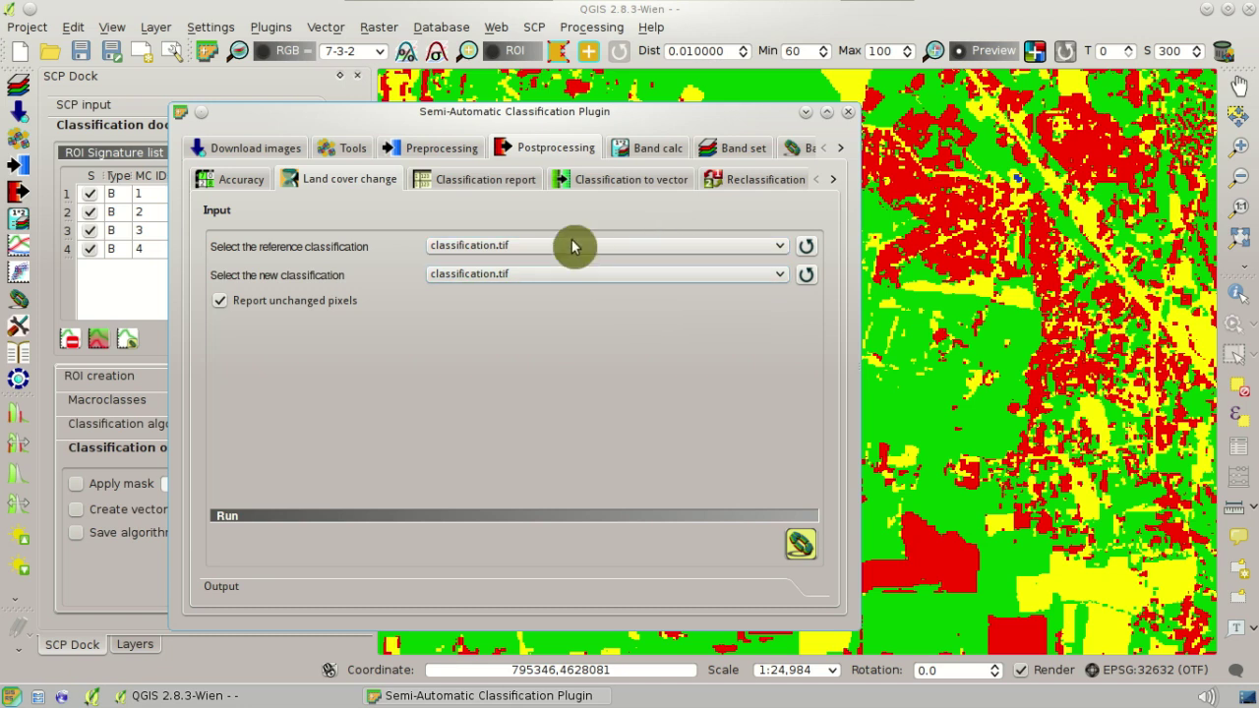
left_click(511, 191)
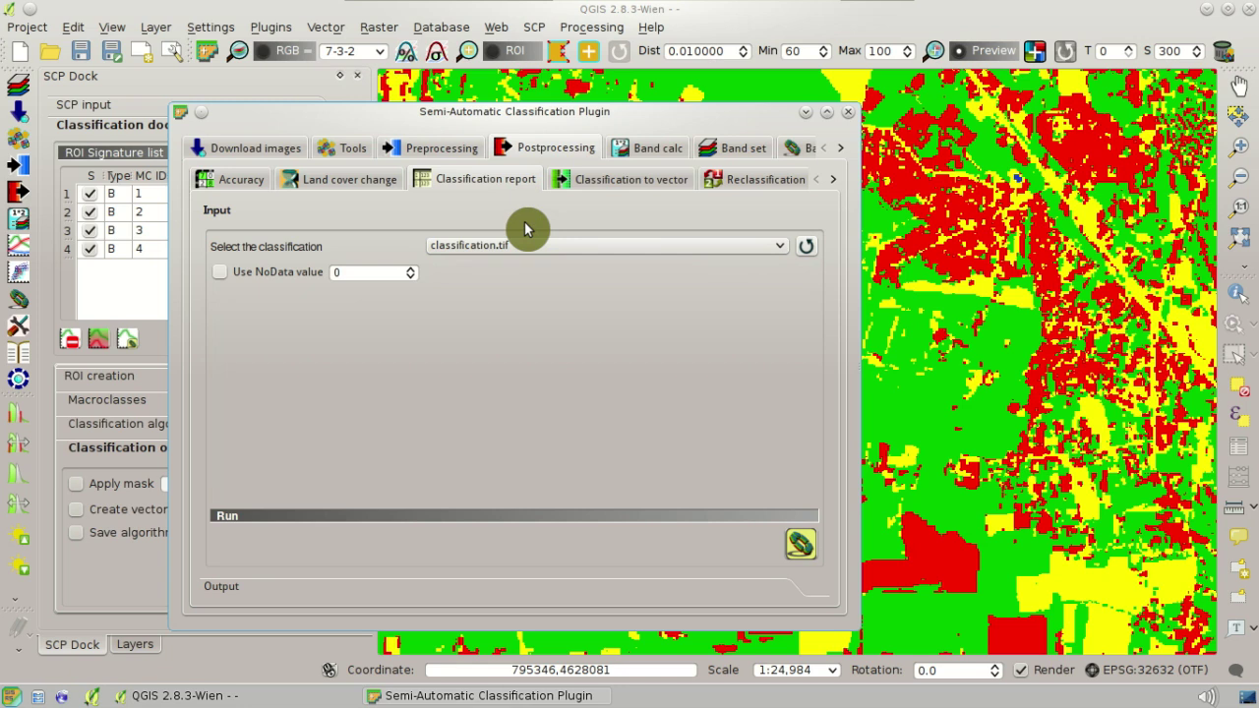
left_click(647, 187)
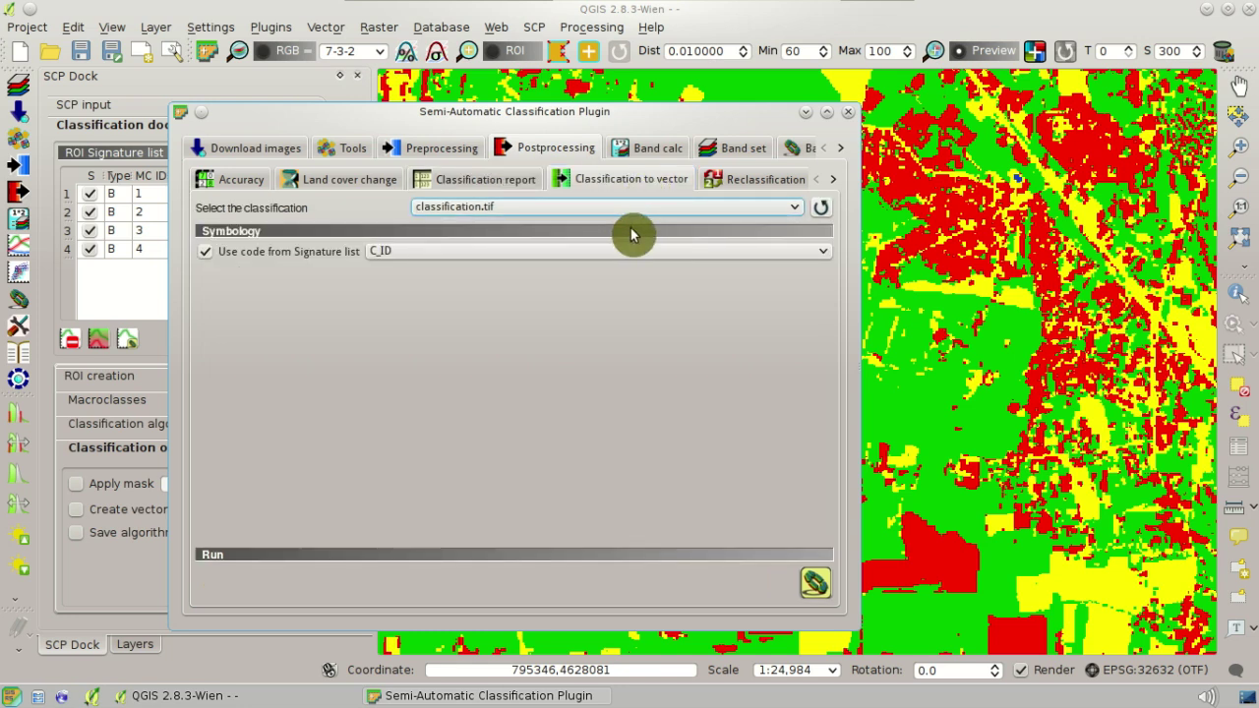
left_click(725, 185)
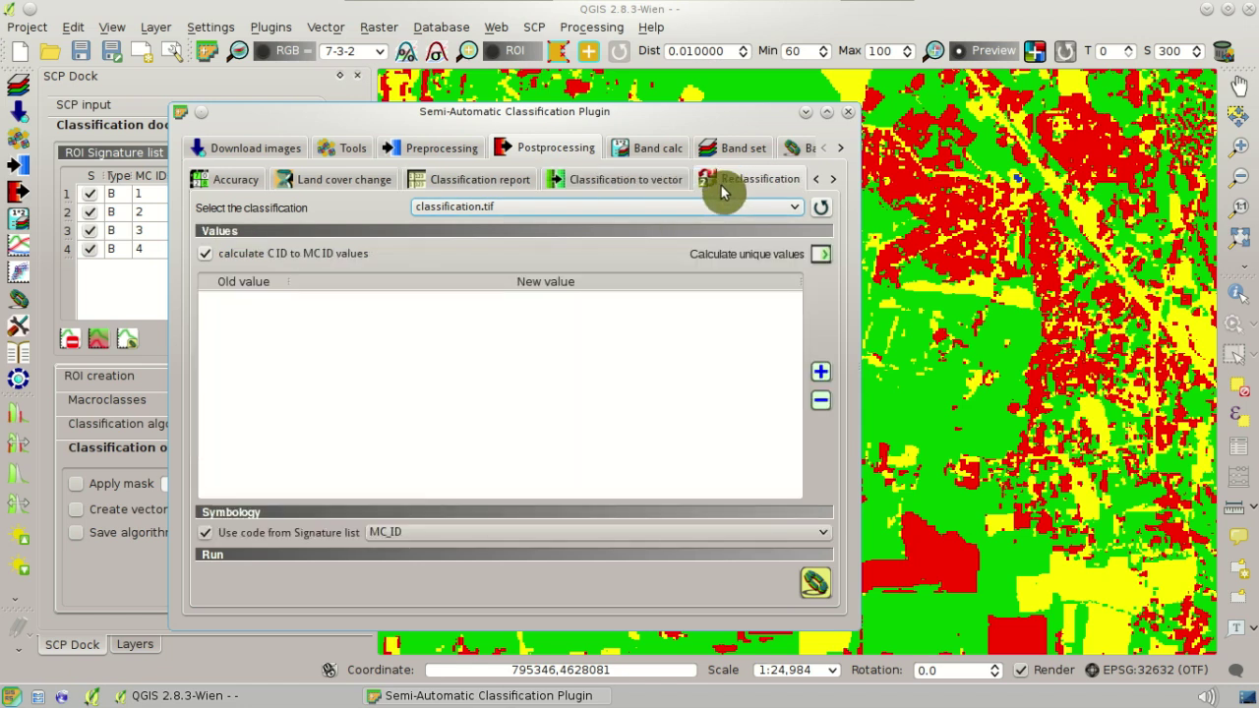
- Open the Edit raster postprocessing tool for classification.tif
left_click(834, 183)
left_click(834, 183)
left_click(834, 183)
left_click(835, 185)
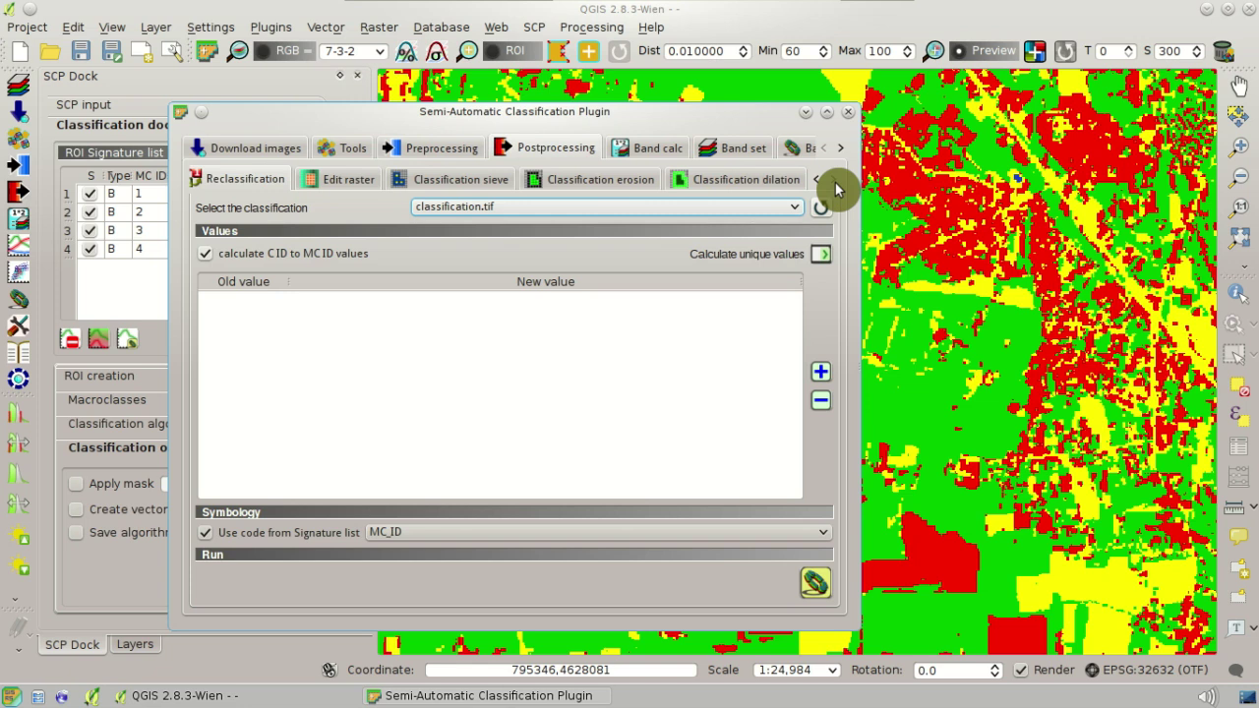
left_click(340, 181)
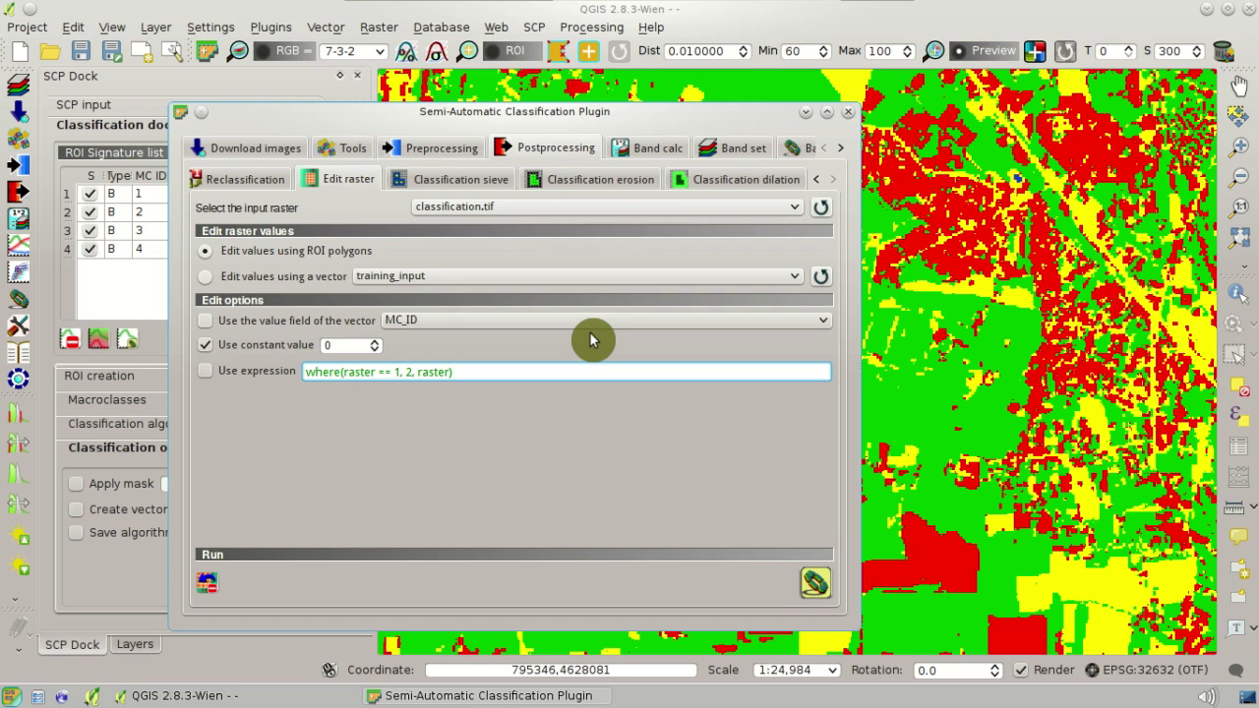
- Draw a closed ROI polygon around the yellow and red field in the lower middle of the classification map
left_click(564, 77)
left_click(558, 51)
left_click(657, 425)
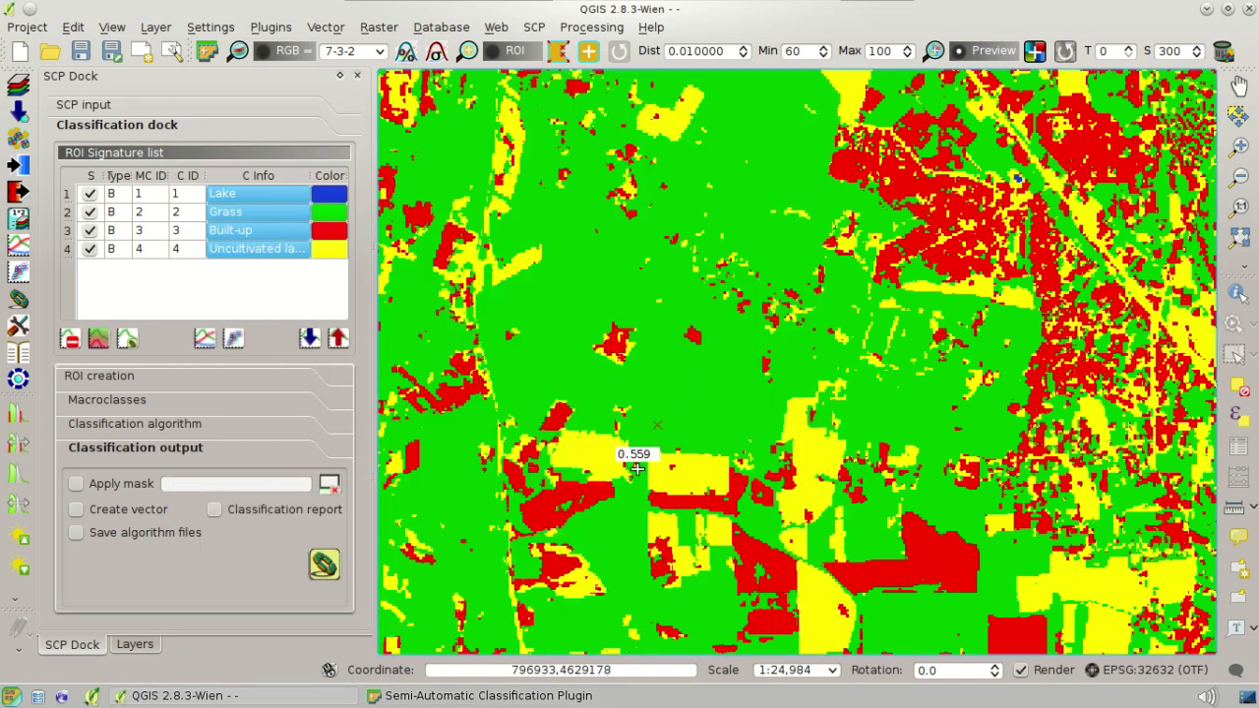
left_click(653, 521)
left_click(707, 517)
left_click(738, 496)
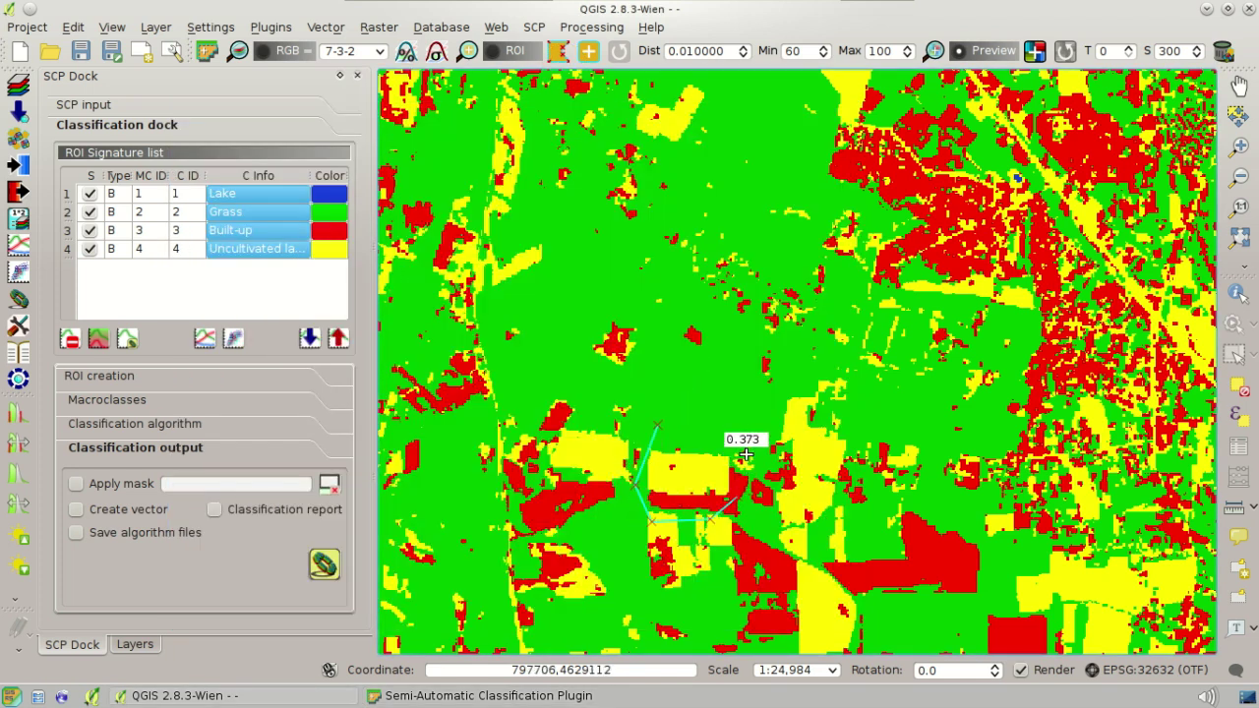
right_click(745, 439)
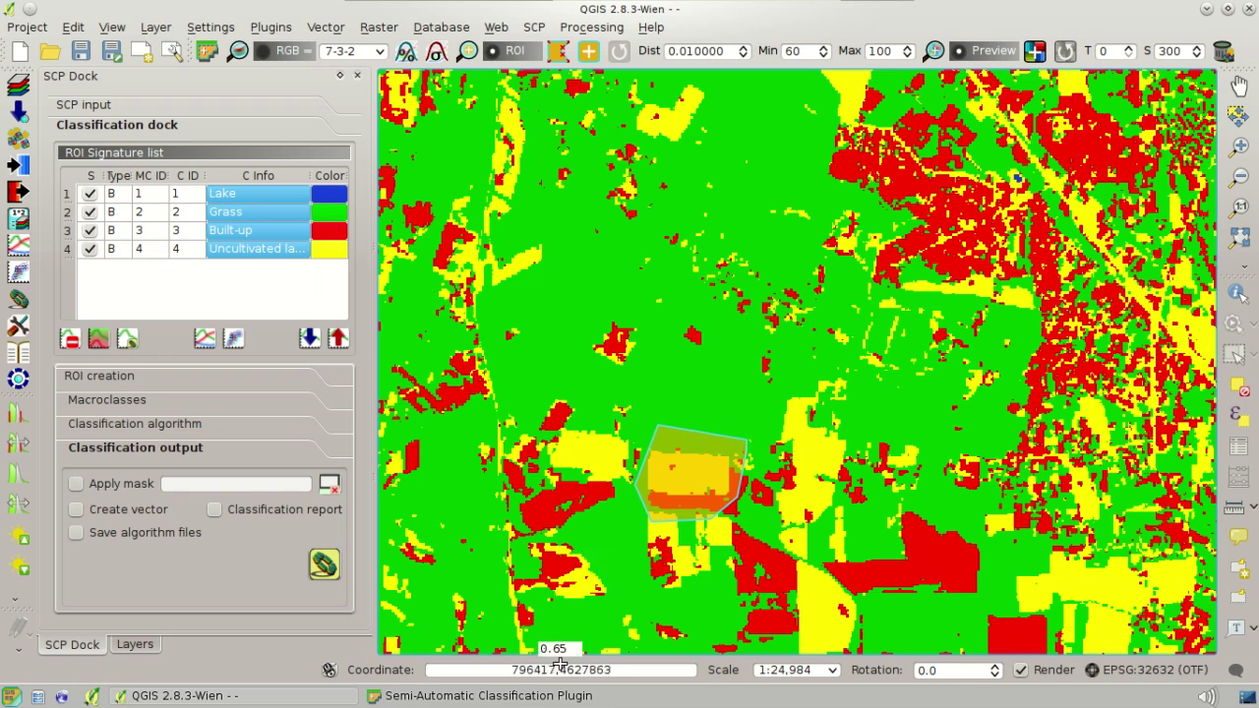
- Edit the classification.tif pixels inside the ROI polygon to constant value 1 and hide the ROI to inspect the edit
left_click(558, 697)
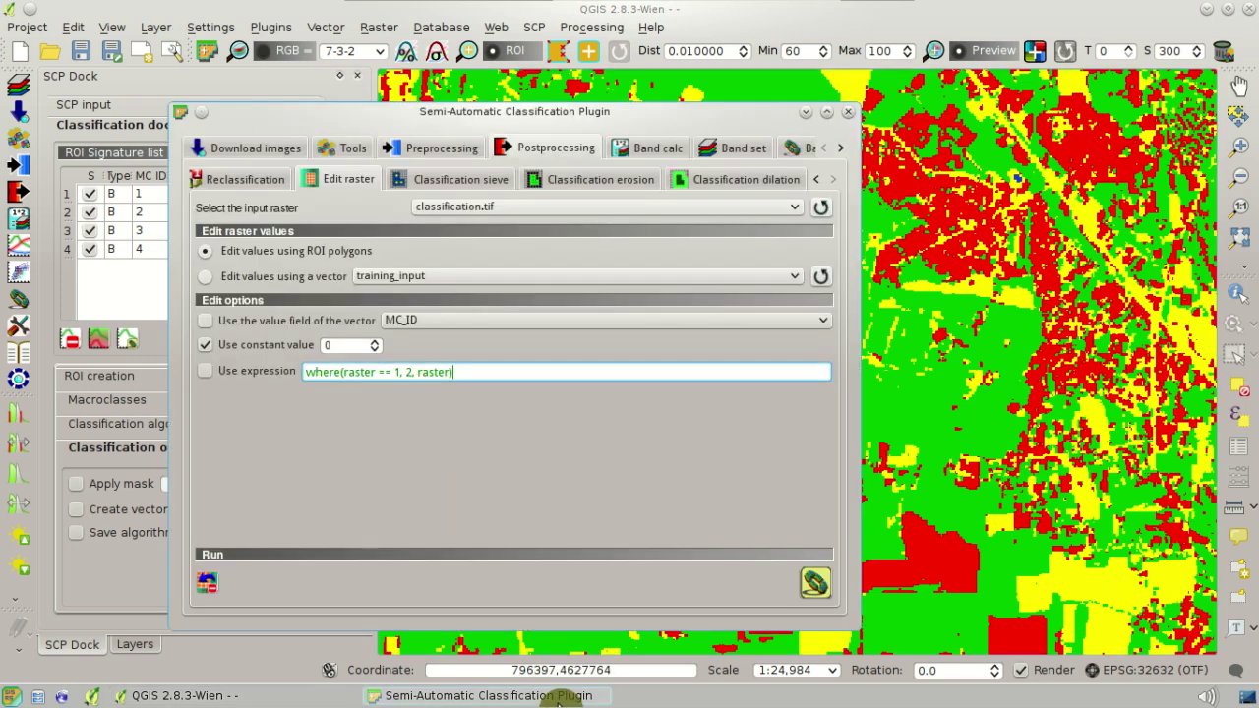
left_click(374, 346)
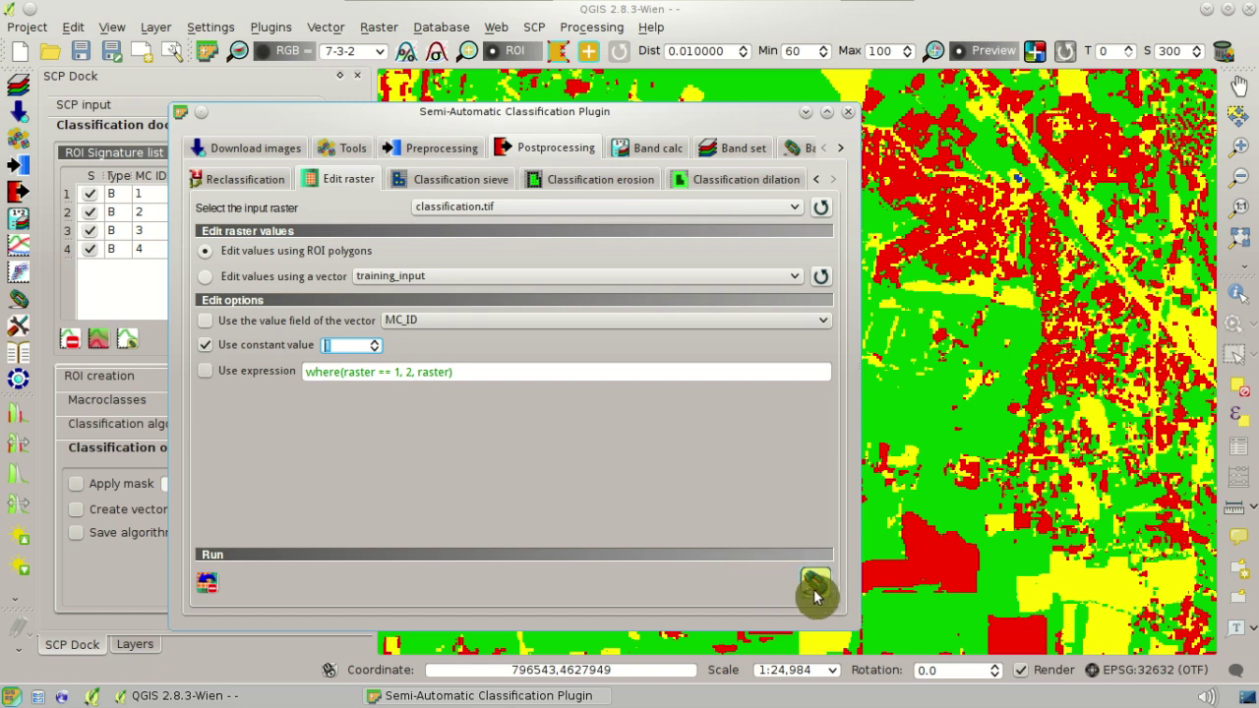
left_click(818, 597)
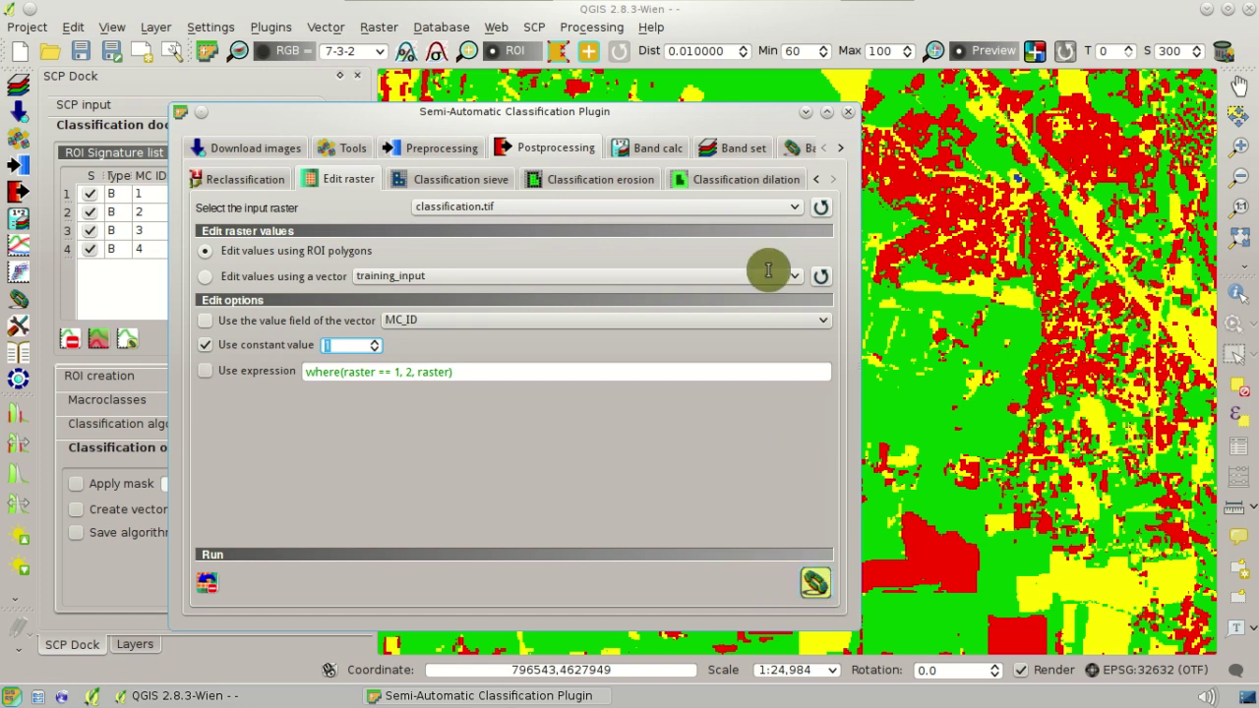
left_click(764, 22)
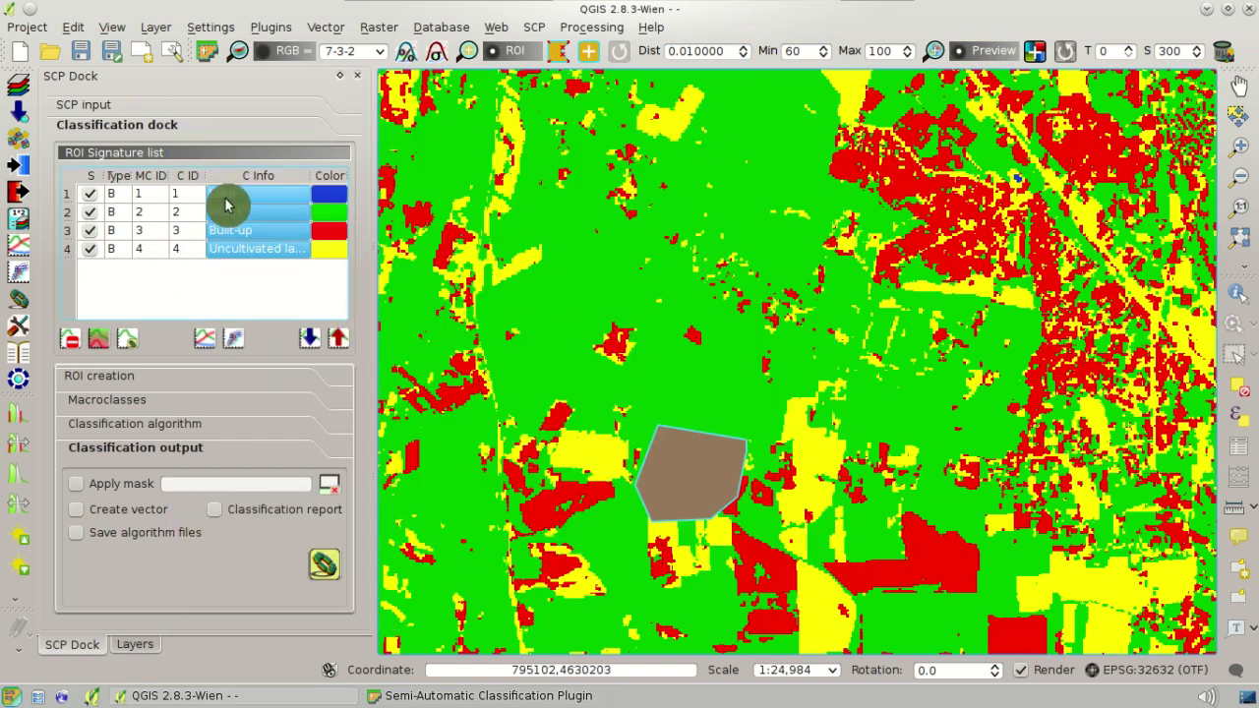
left_click(504, 54)
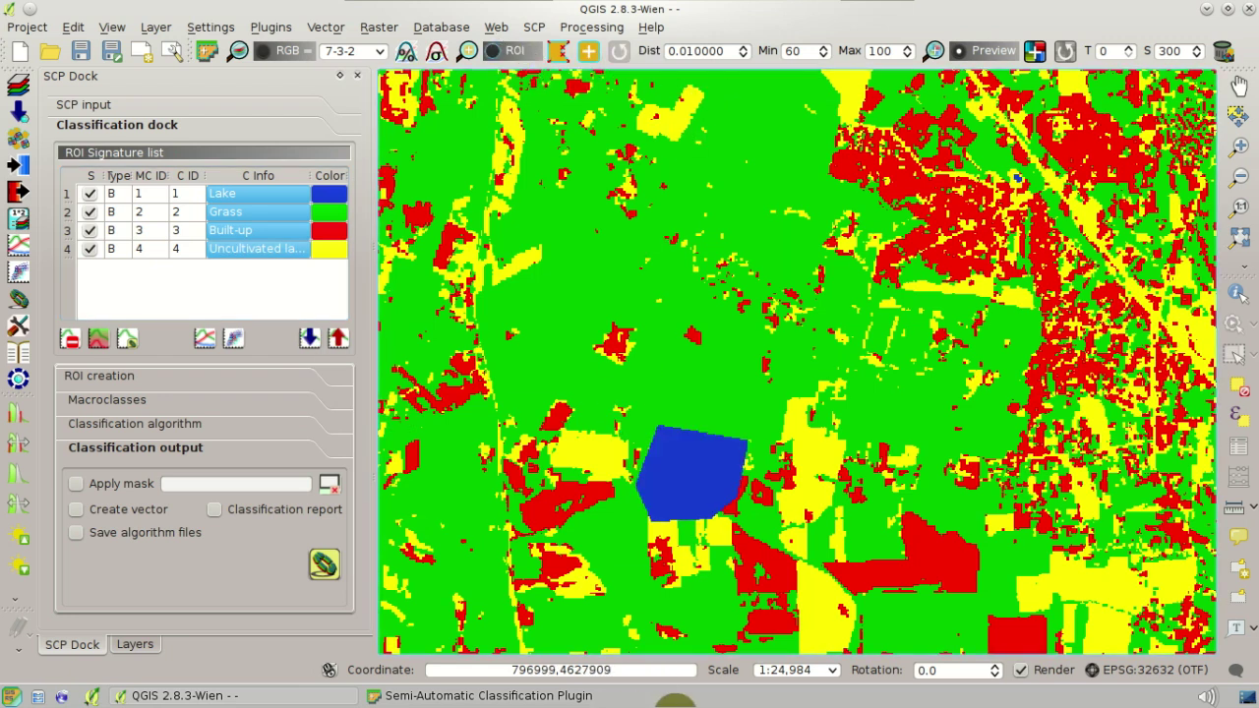
- Undo the last raster edit and display the ROI polygon on the map again
left_click(586, 697)
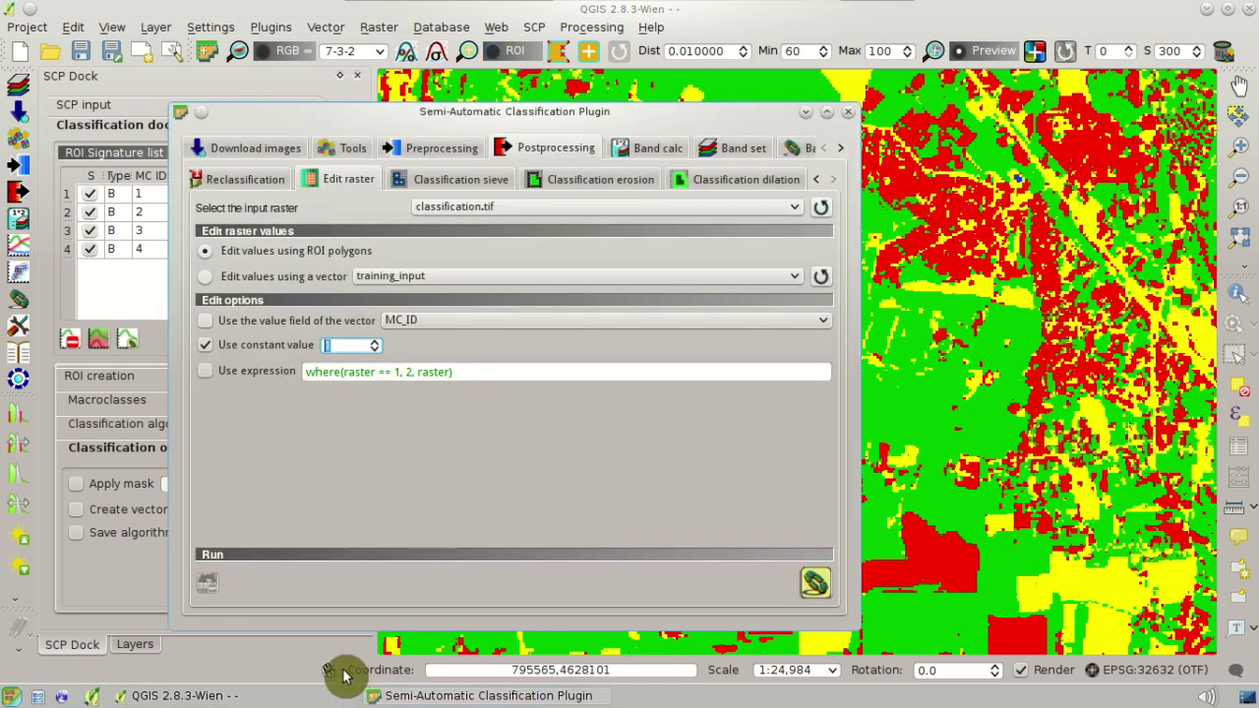
left_click(369, 695)
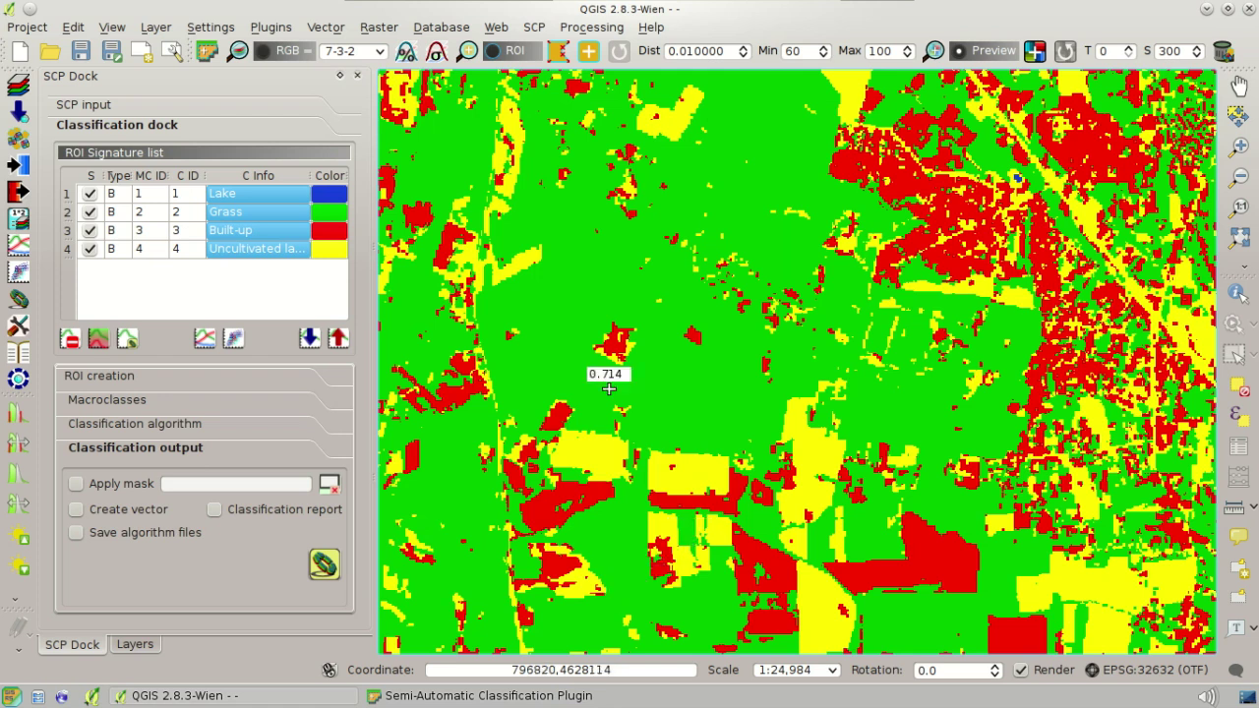
left_click(512, 50)
left_click(689, 477)
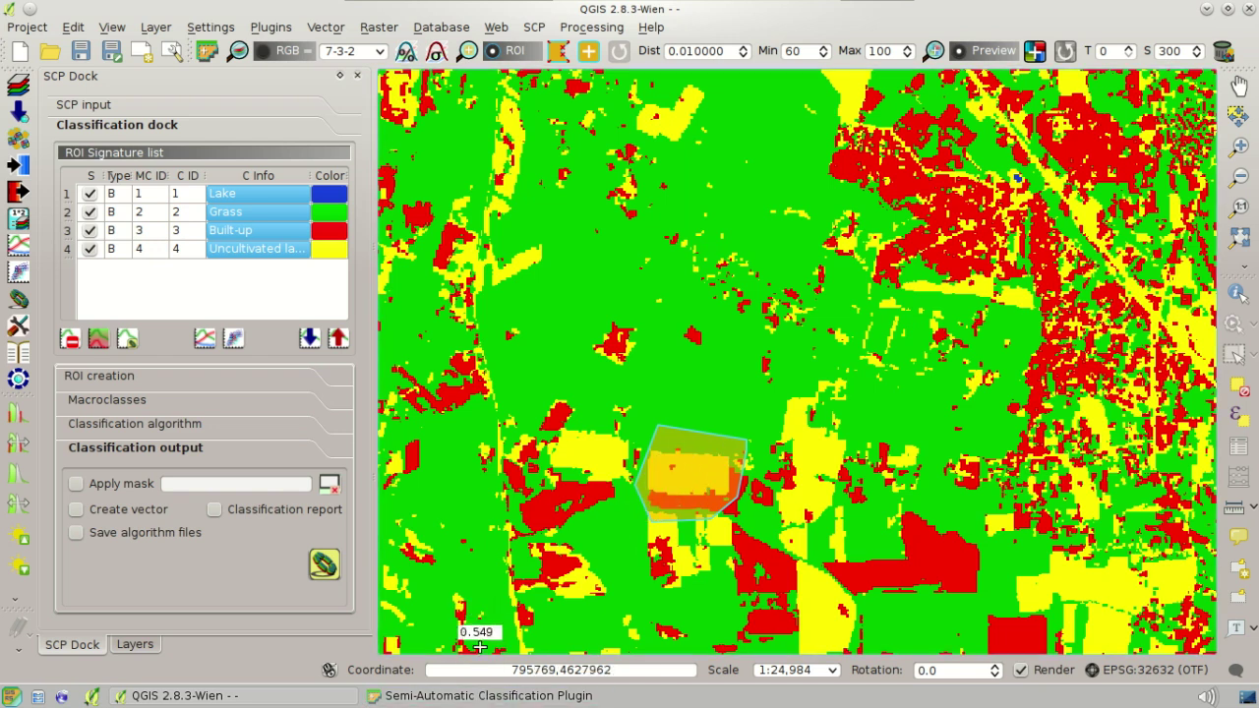
- Edit the raster within the ROI polygon using the expression where(raster == 2, 1, raster), and hide the ROI to inspect the edit
left_click(492, 696)
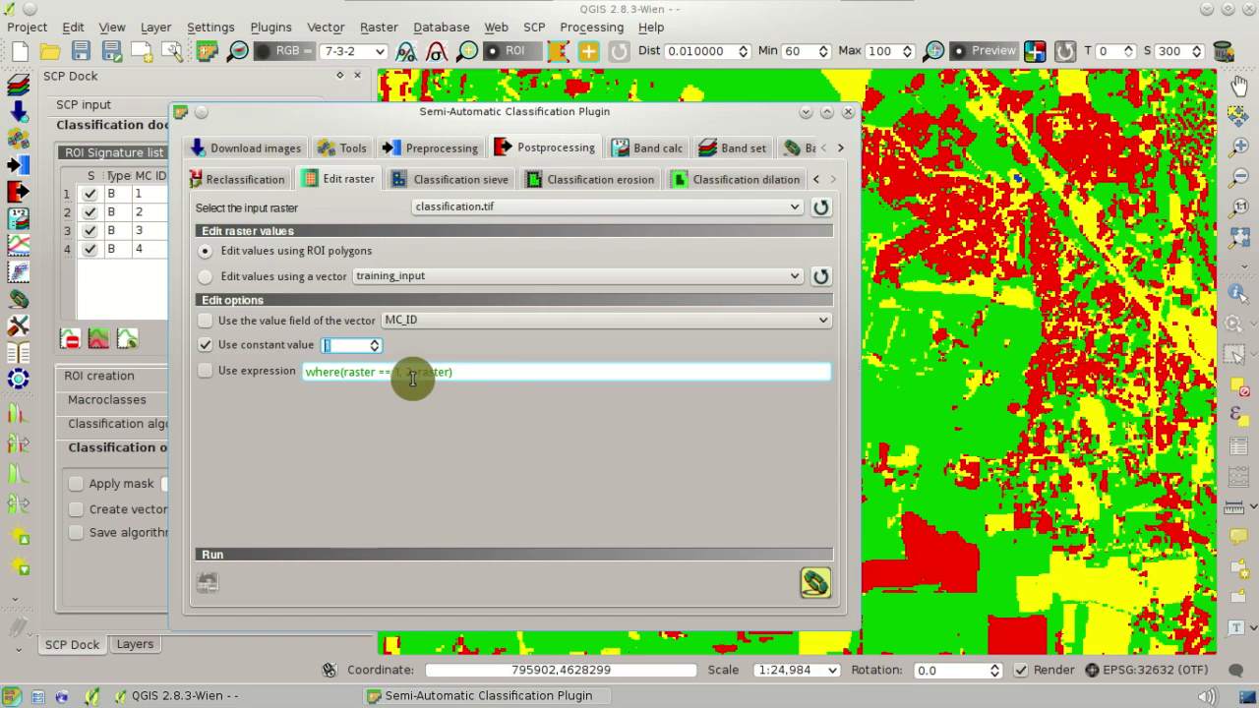
left_click(279, 383)
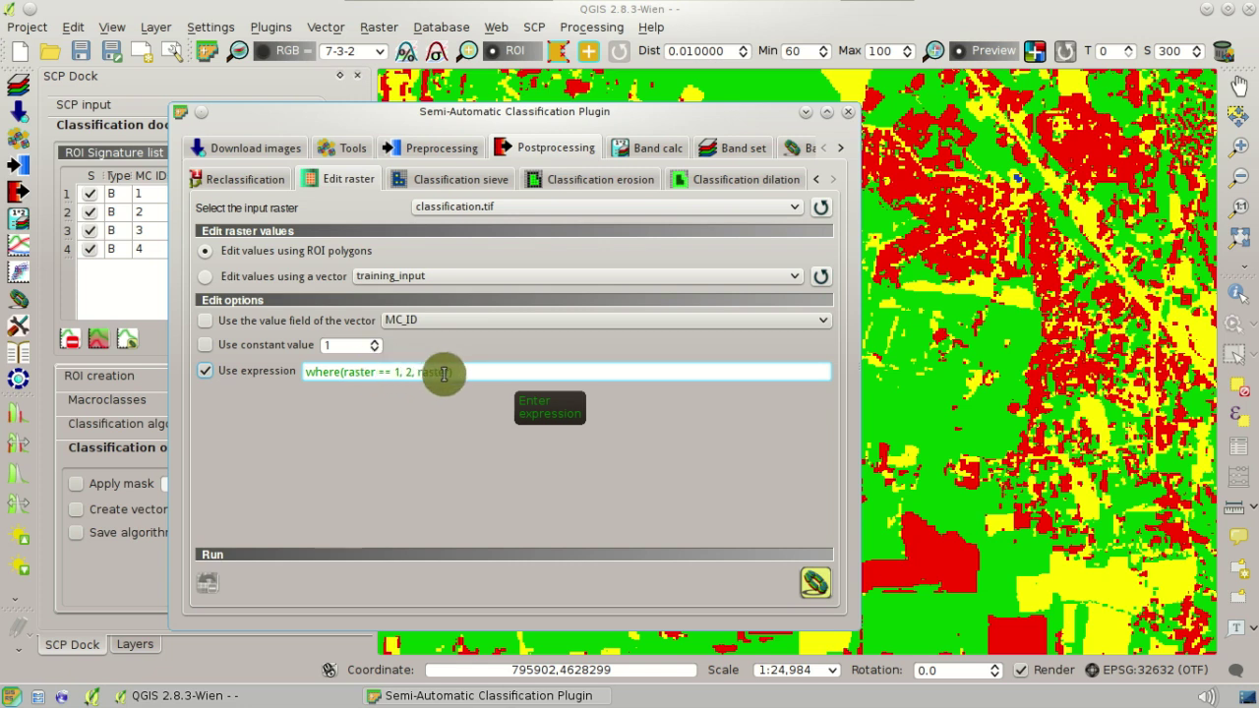
left_click(400, 374)
left_click(409, 372)
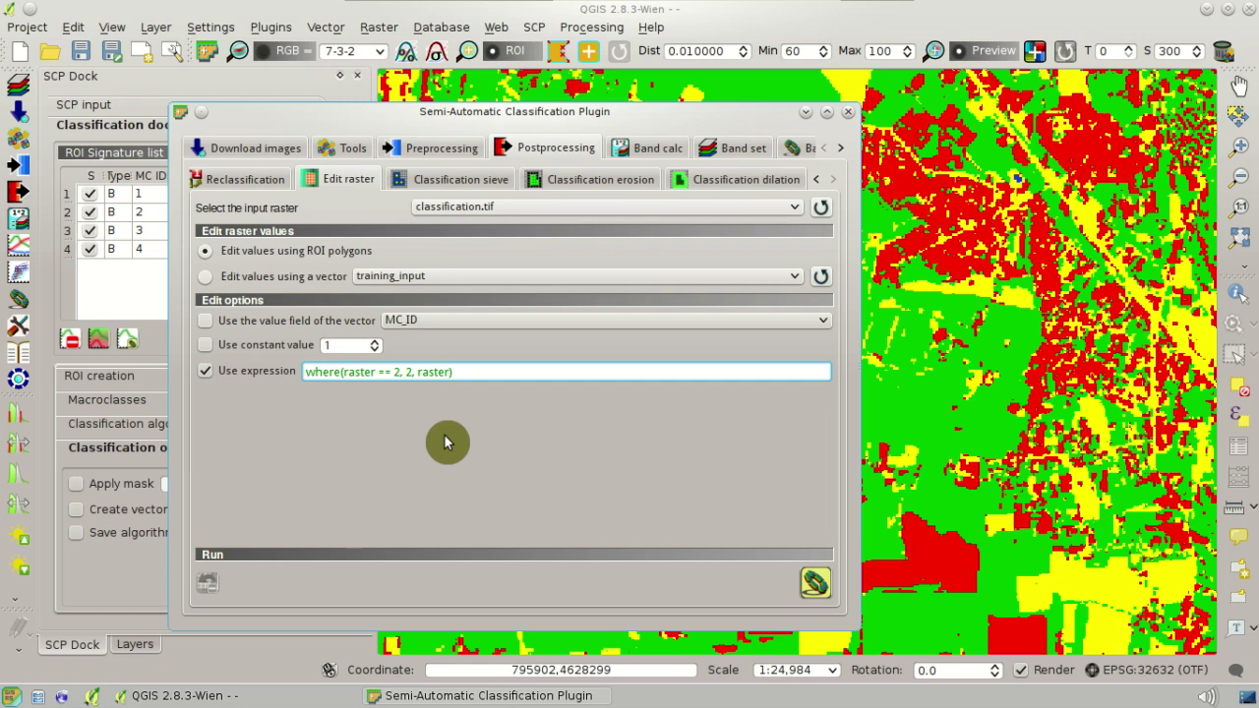
key("BackSpace")
type("1")
left_click(814, 583)
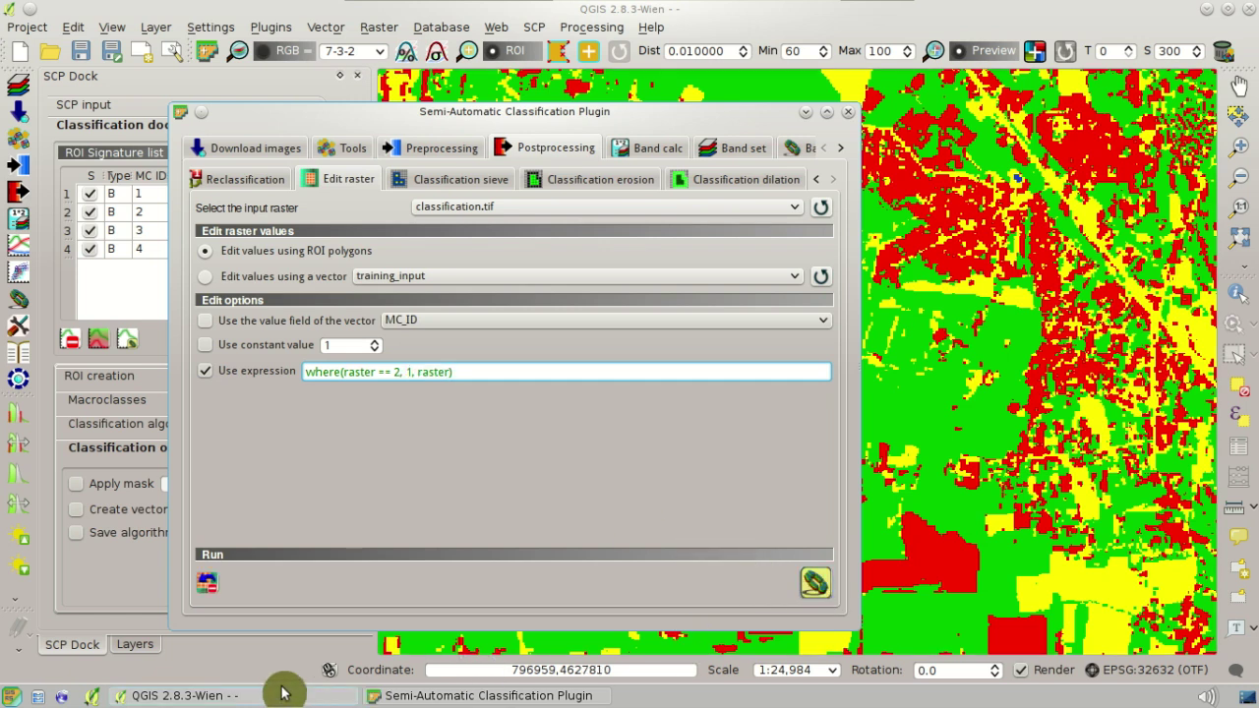
left_click(278, 693)
left_click(513, 53)
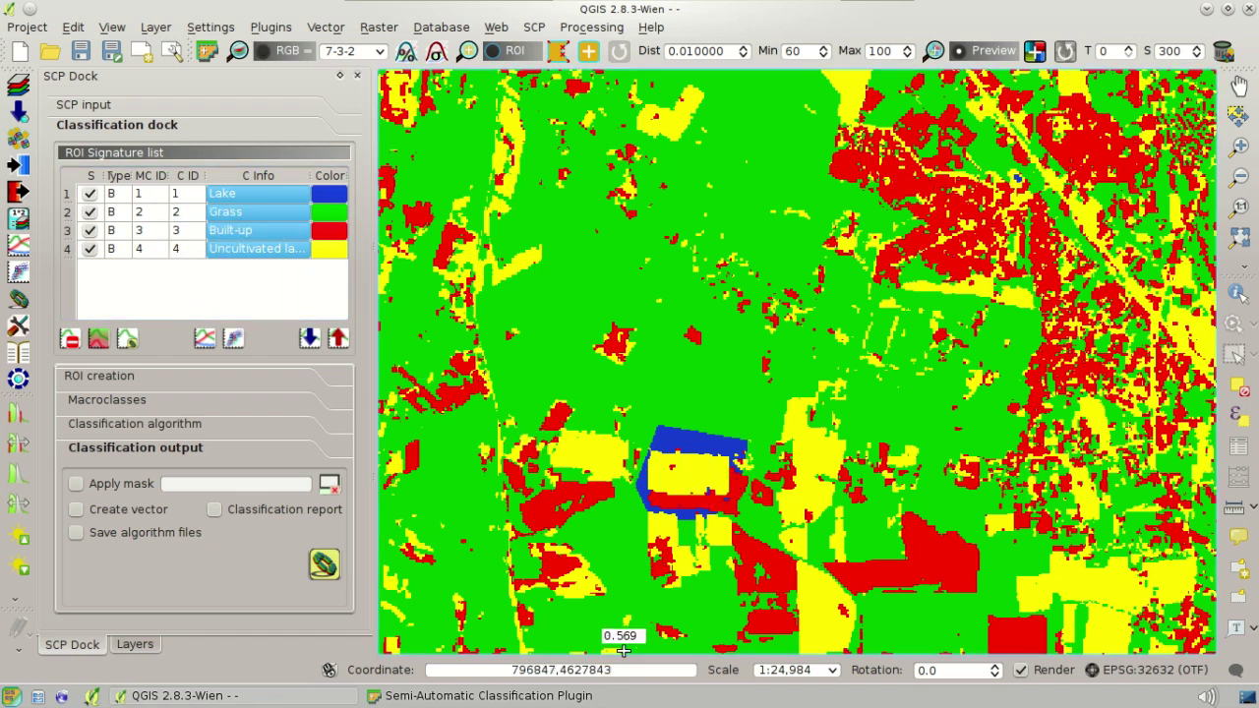
- Run the Classification sieve on classification.tif with size threshold 2 and pixel connection 4 as sieve.tif, and compare both rasters on the map
left_click(591, 698)
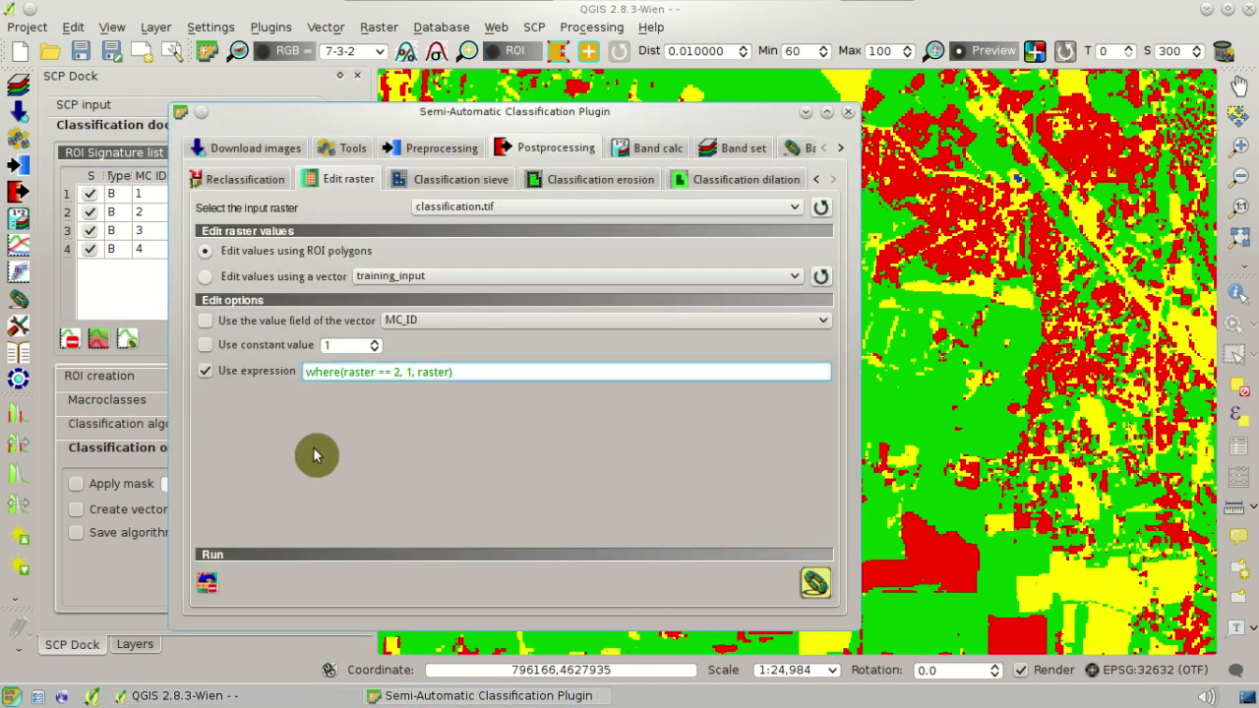
left_click(475, 185)
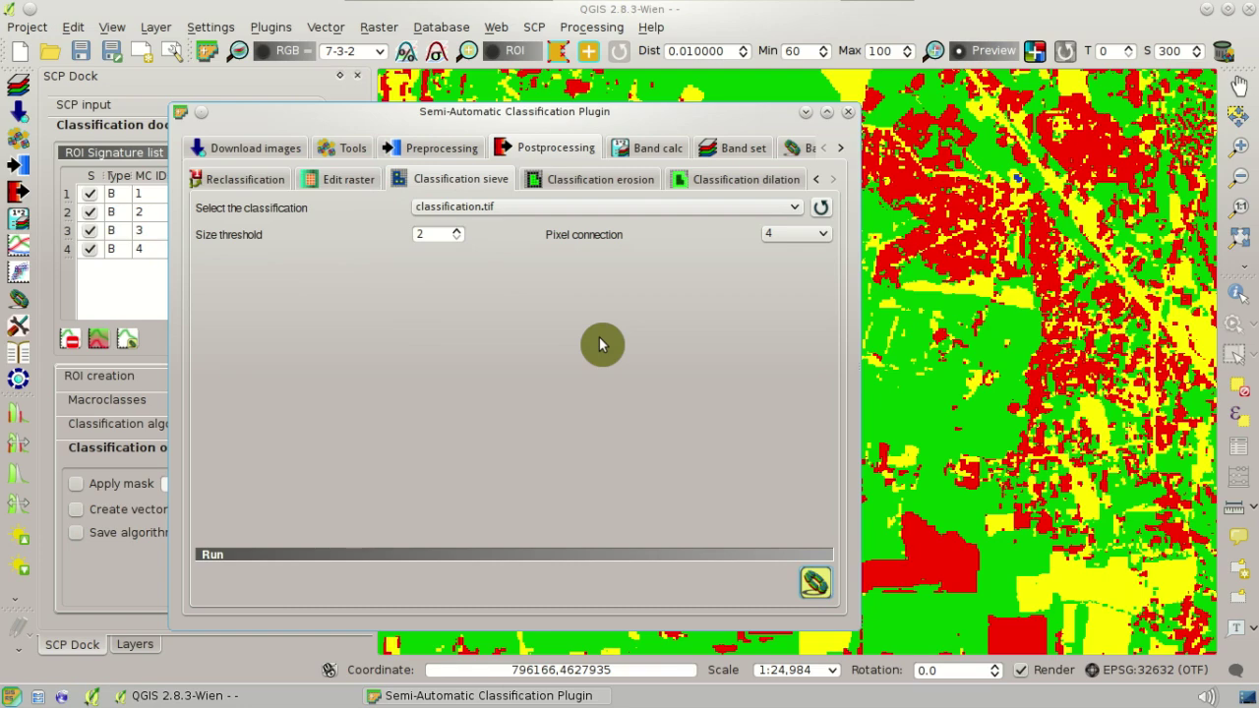
left_click(815, 583)
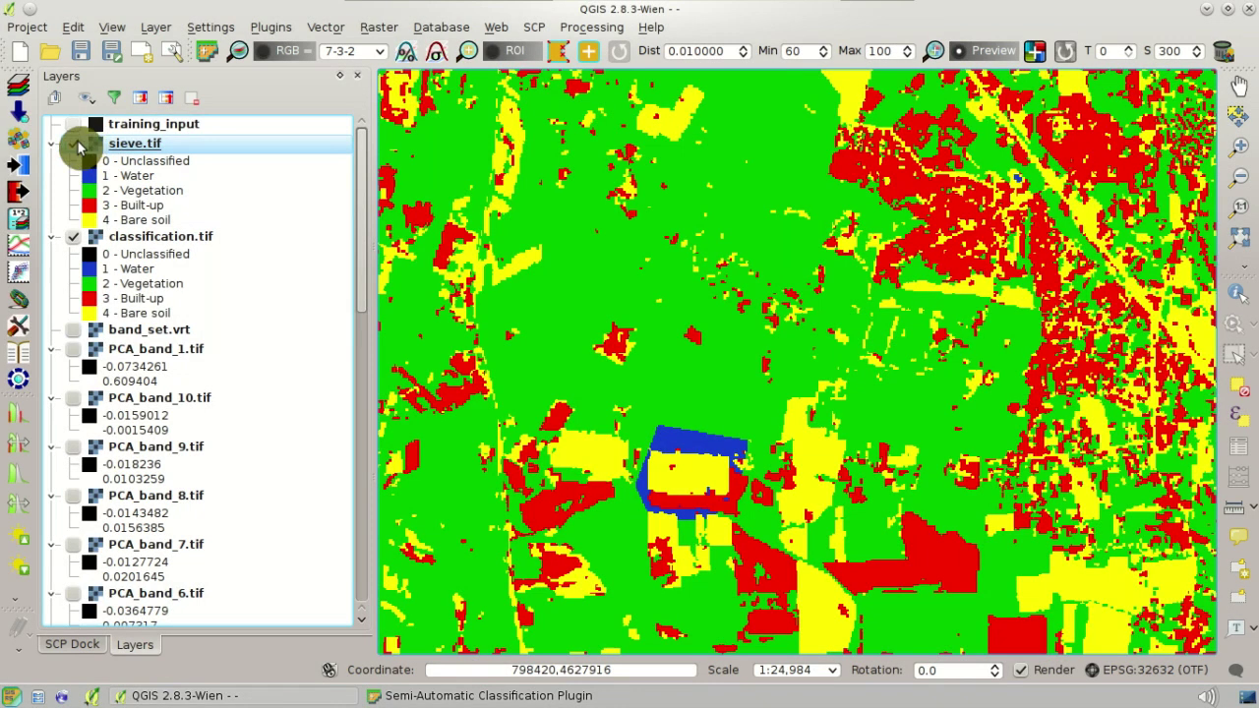
left_click(81, 146)
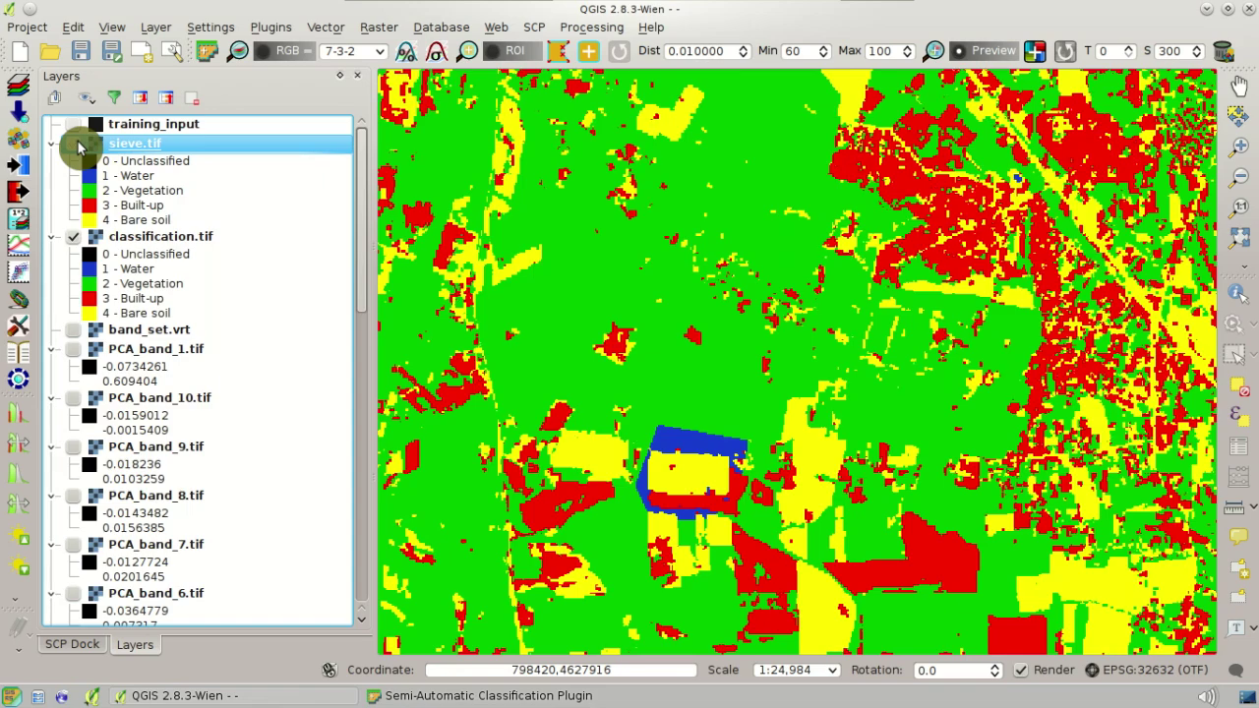
left_click(75, 145)
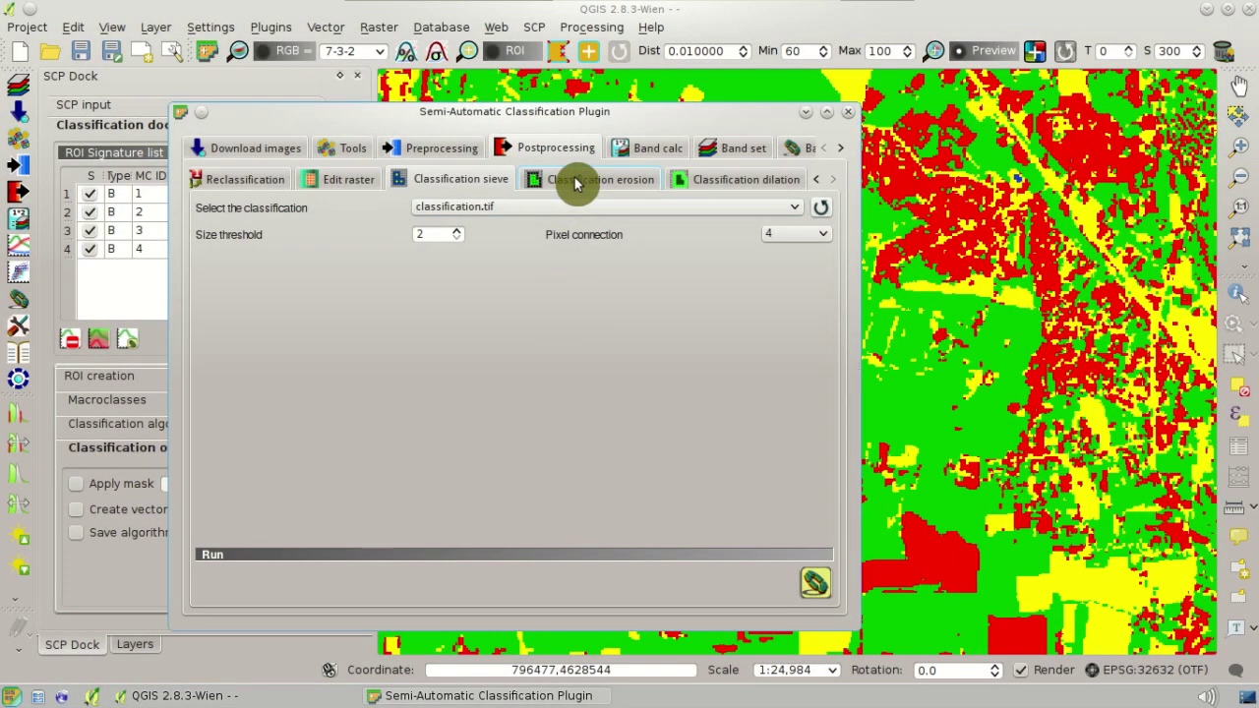
- Run the Classification erosion on classification.tif for class value 3 with a size of 2 pixels and pixel connection 4
left_click(577, 180)
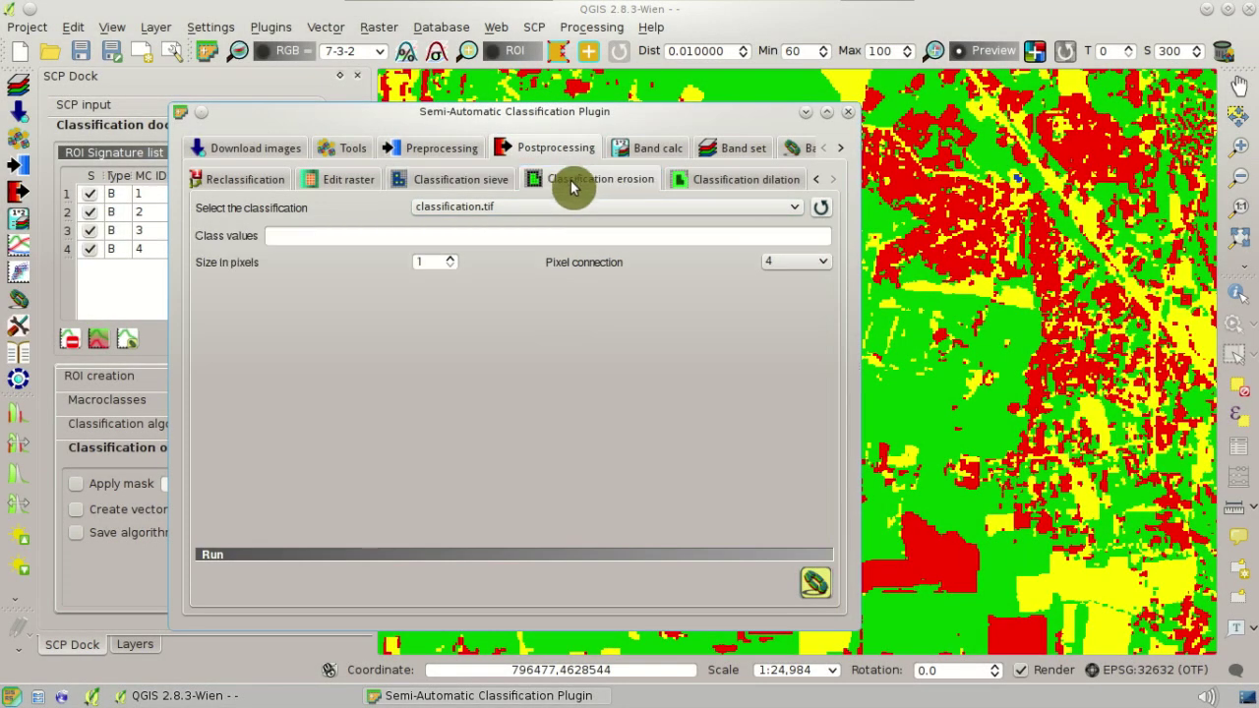
left_click(688, 240)
left_click(688, 240)
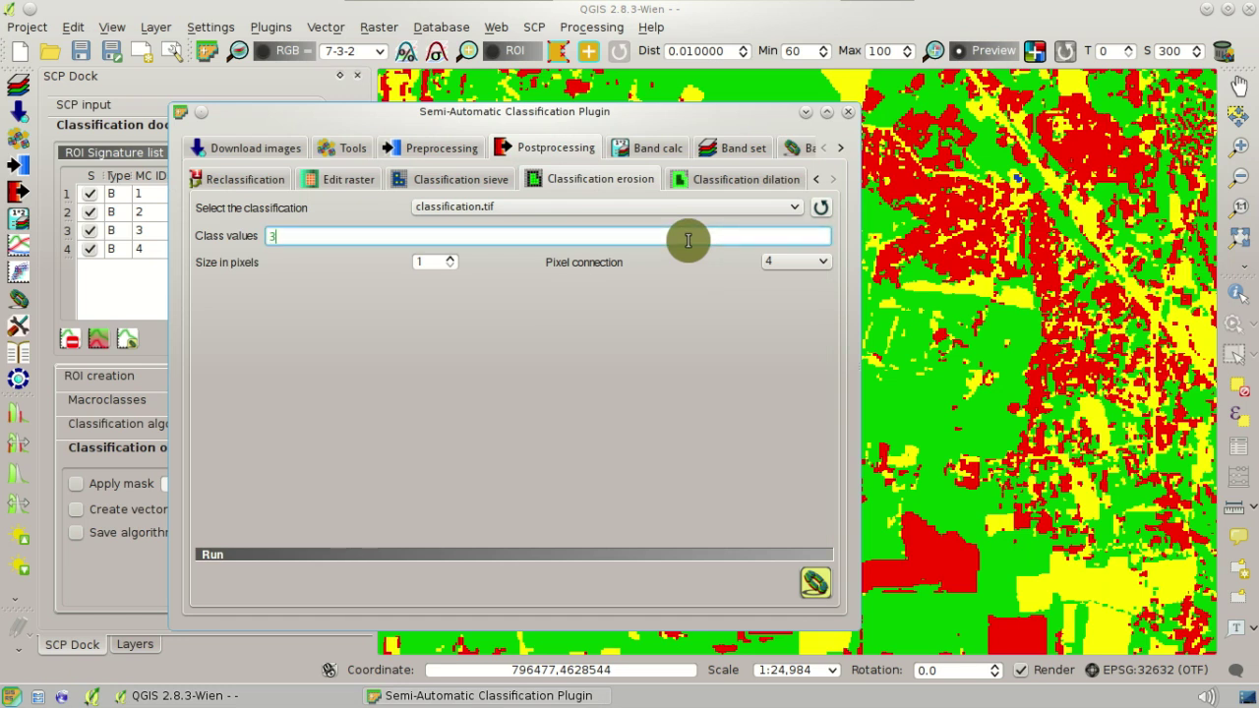
scroll(419, 259, "up", 1)
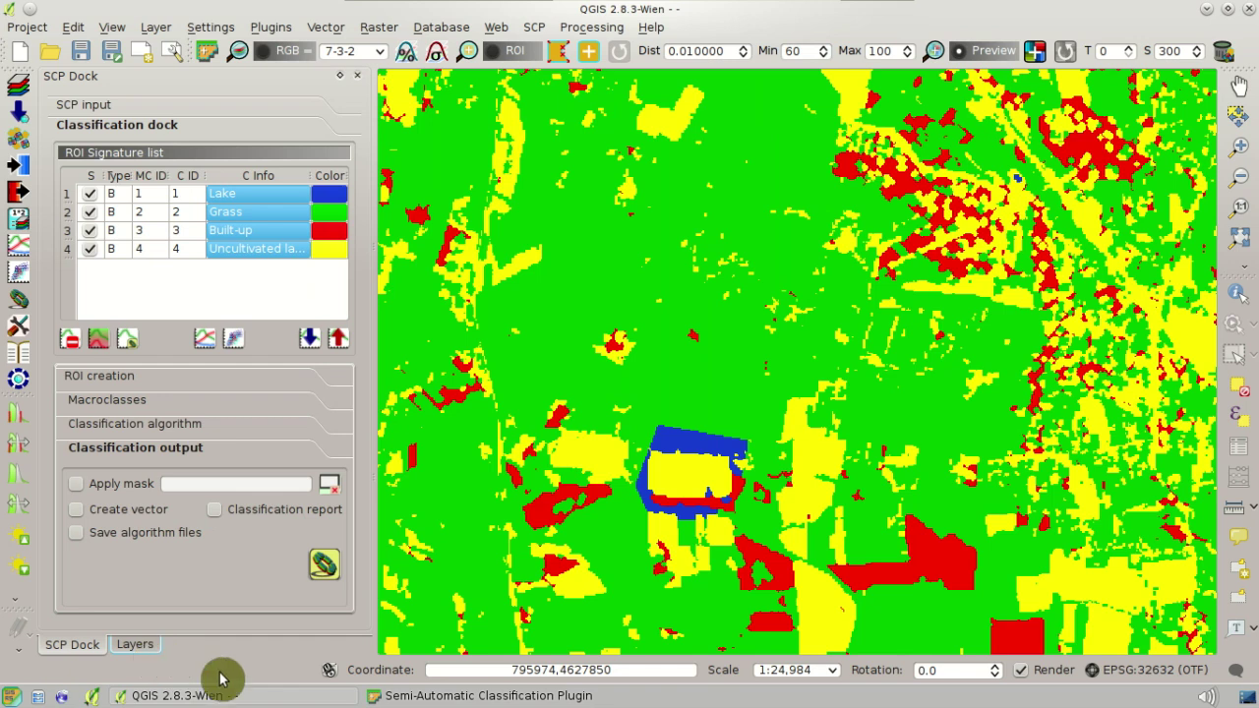
- Run the Classification dilation on classification.tif for class value 3 with pixel connection 4
left_click(442, 695)
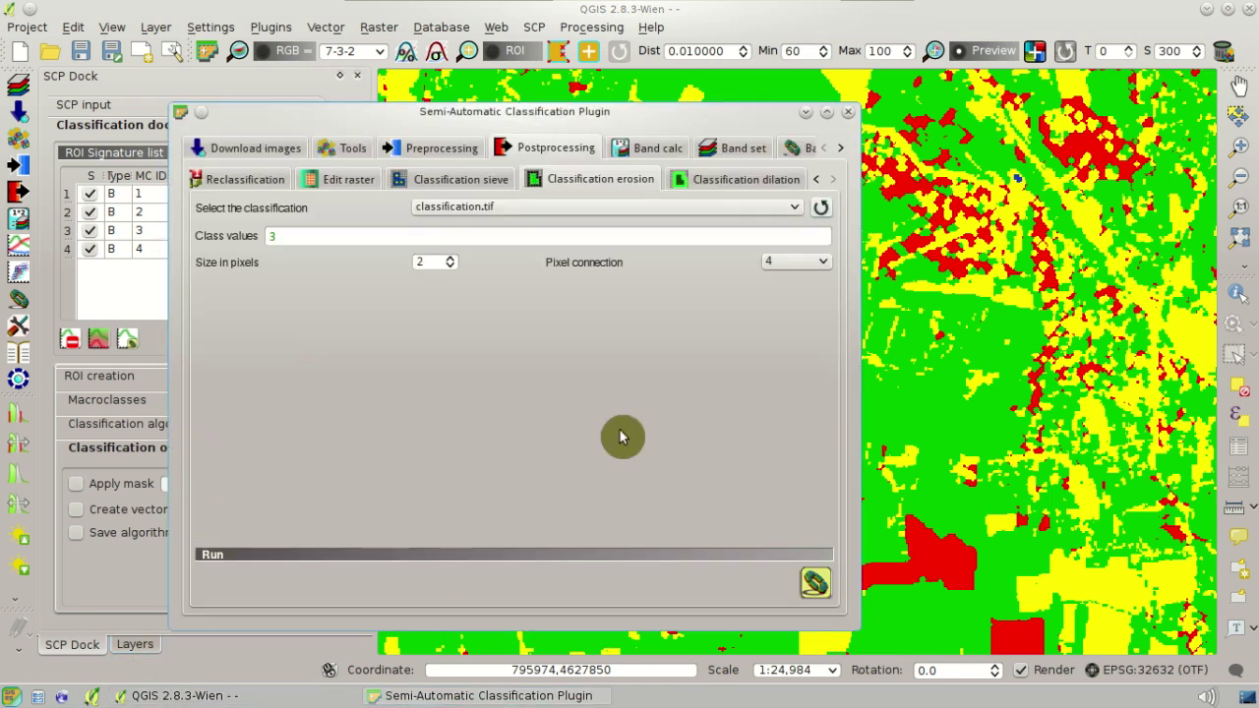
left_click(722, 186)
left_click(489, 238)
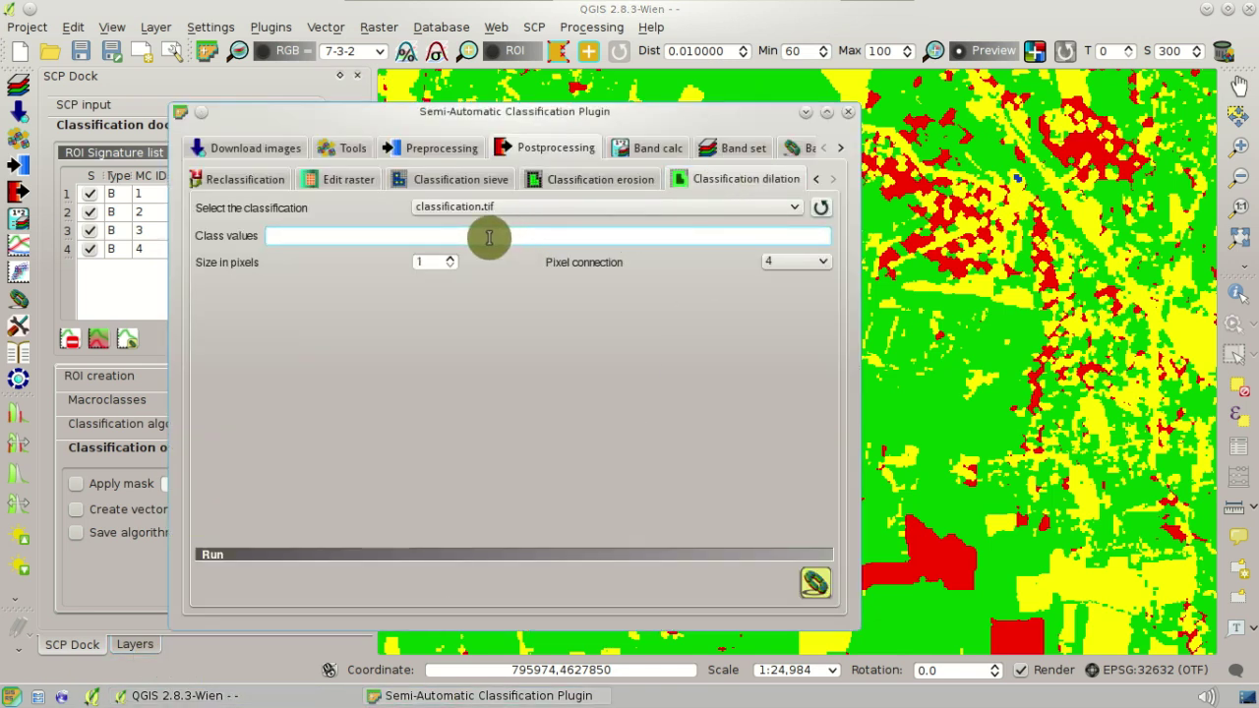
type("3")
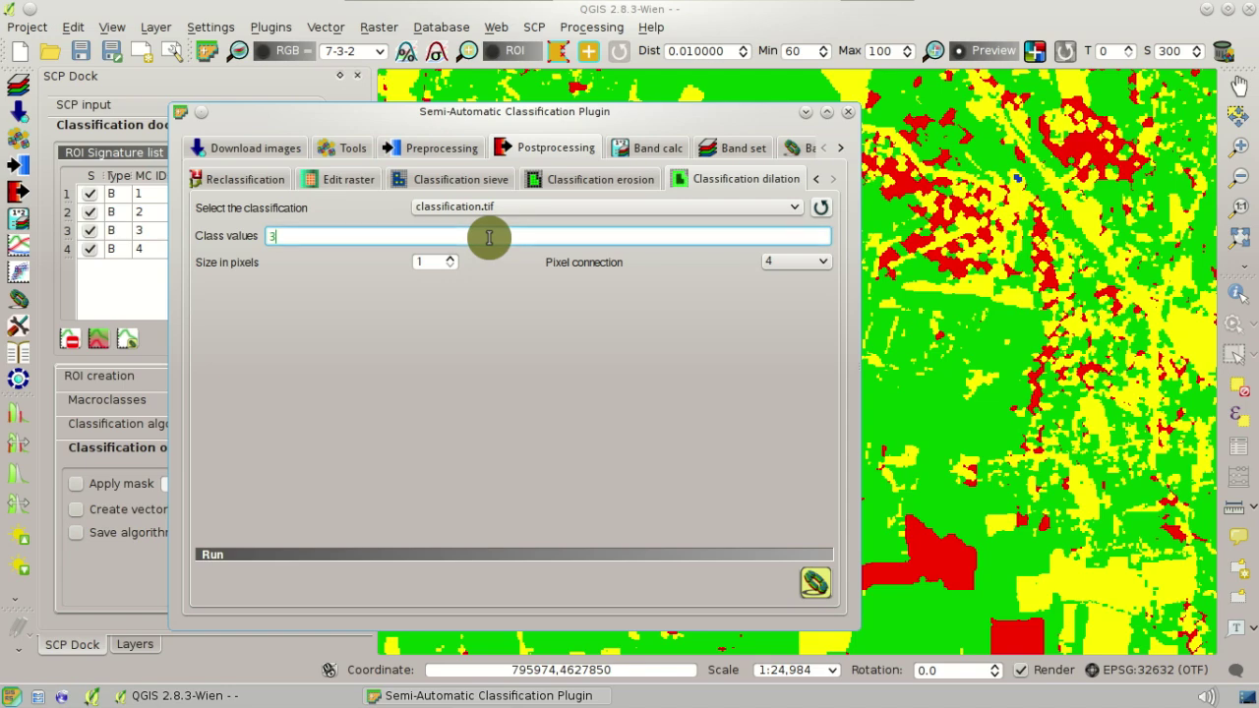
left_click(452, 259)
left_click(815, 584)
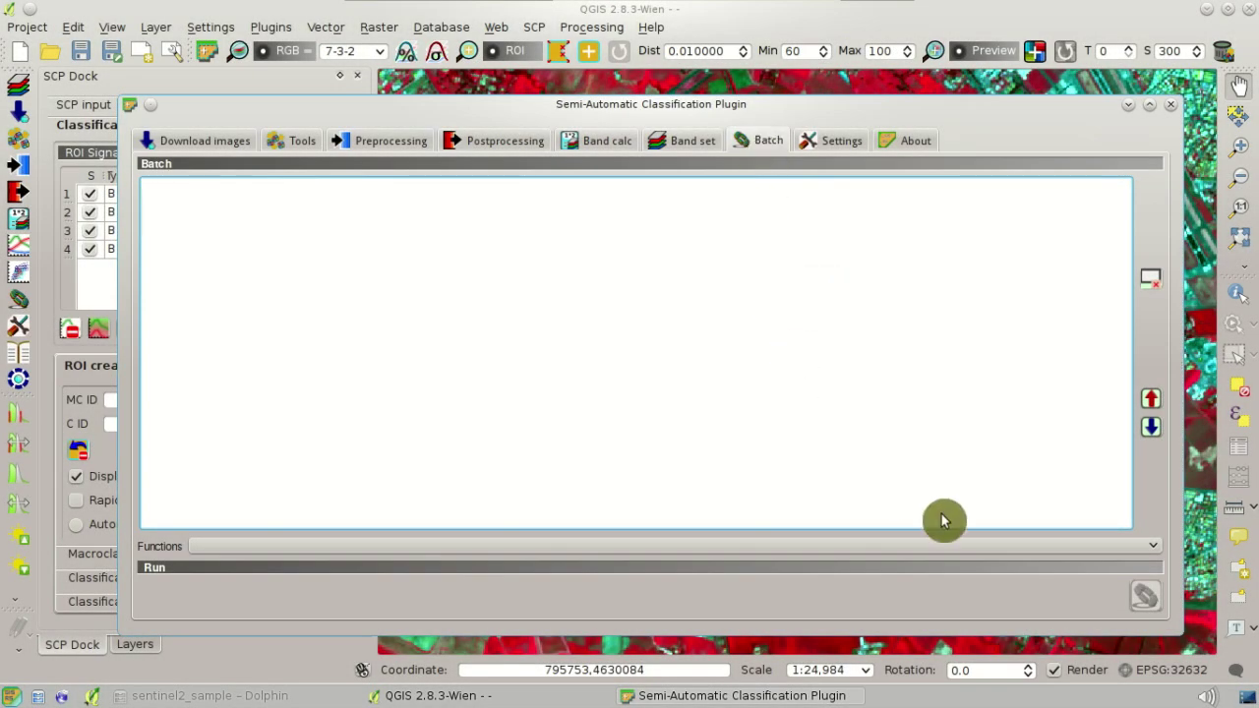
- Add the !working_dir! and reclassification functions to the empty batch script
left_click(990, 543)
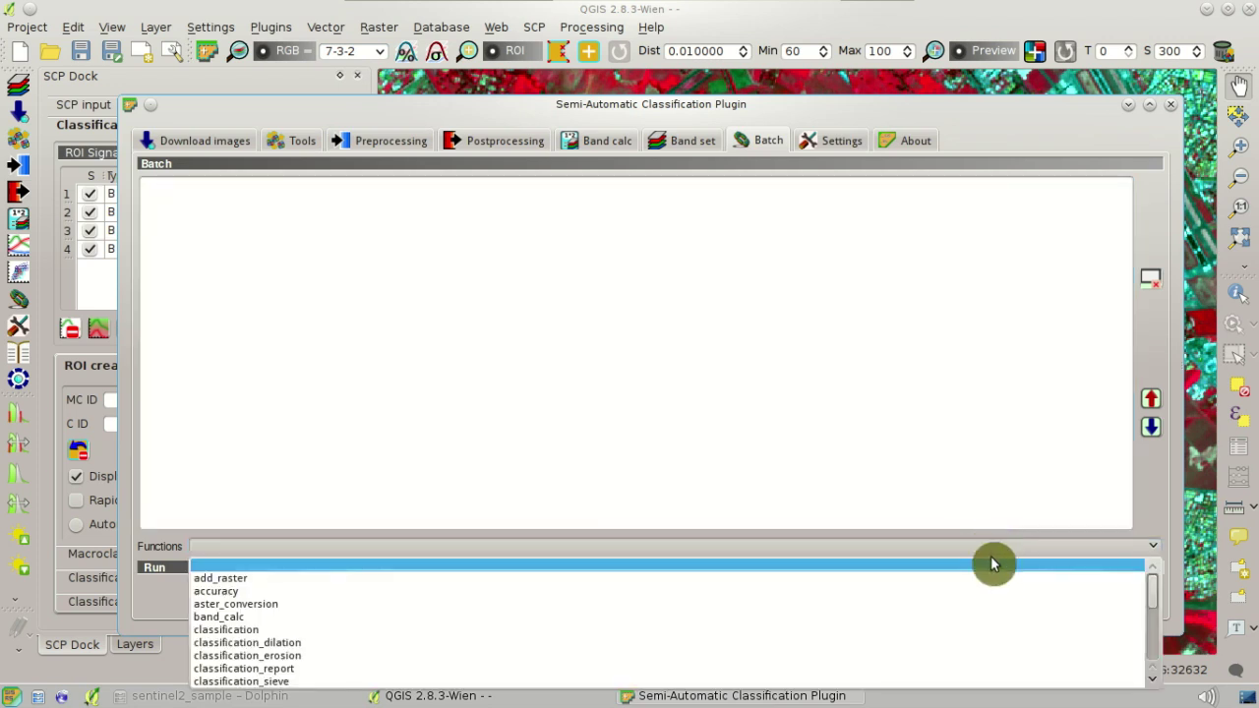
scroll(996, 595, "down", 1)
scroll(996, 595, "down", 1)
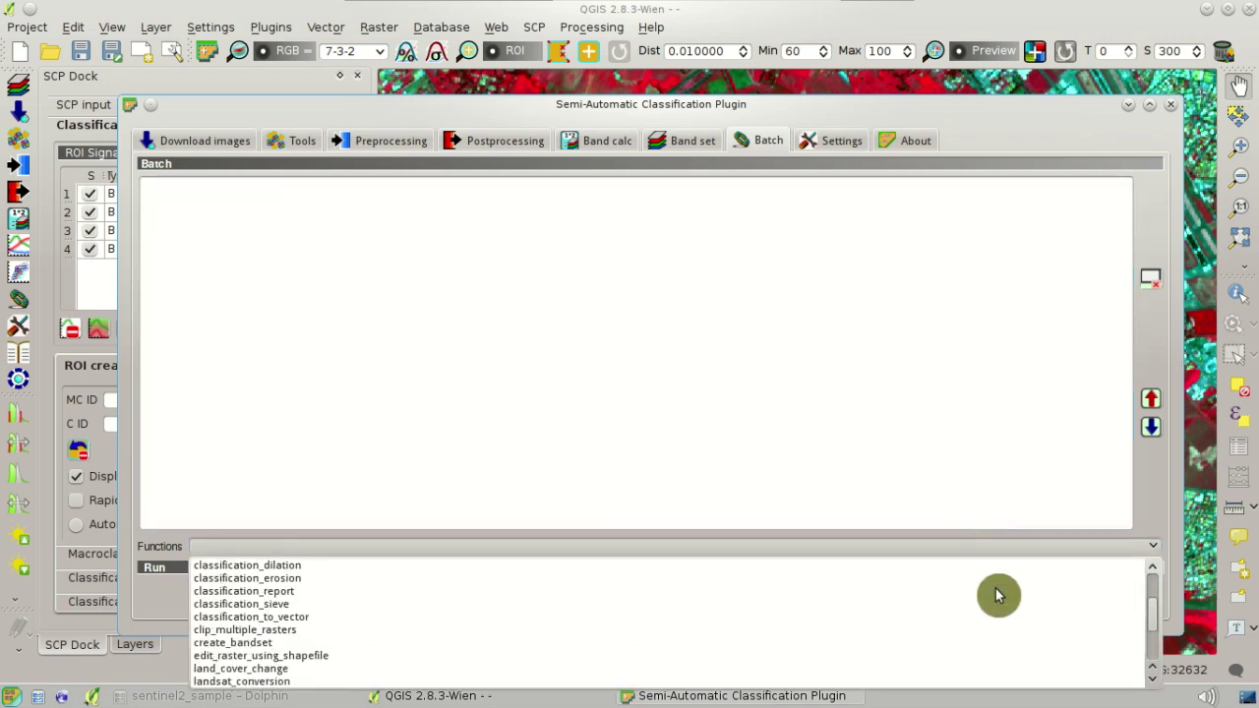
scroll(993, 590, "down", 1)
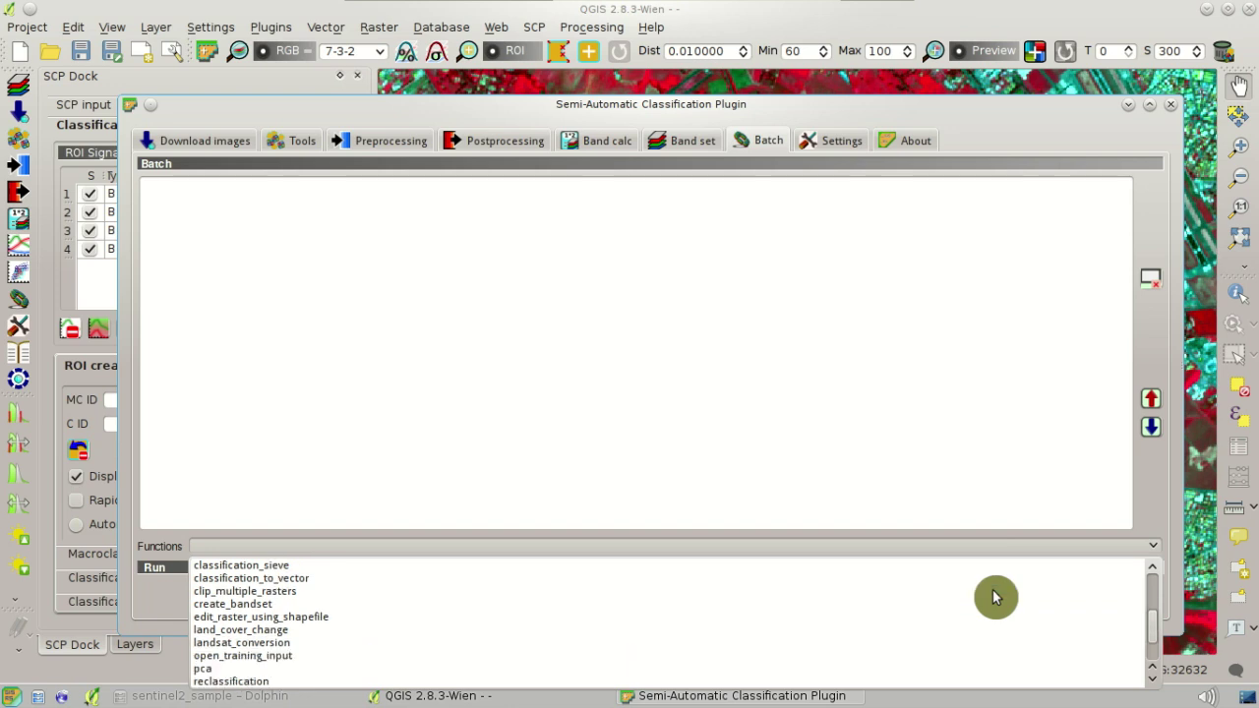
scroll(993, 590, "down", 1)
scroll(991, 599, "down", 1)
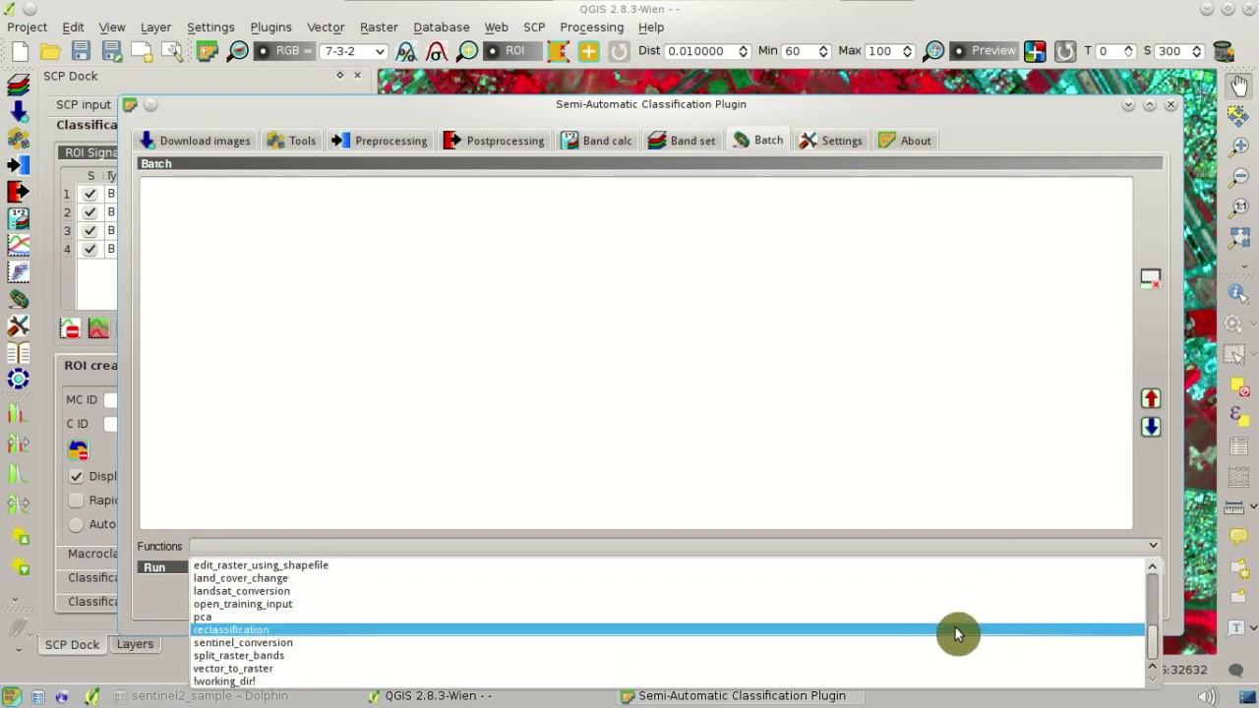
left_click(931, 682)
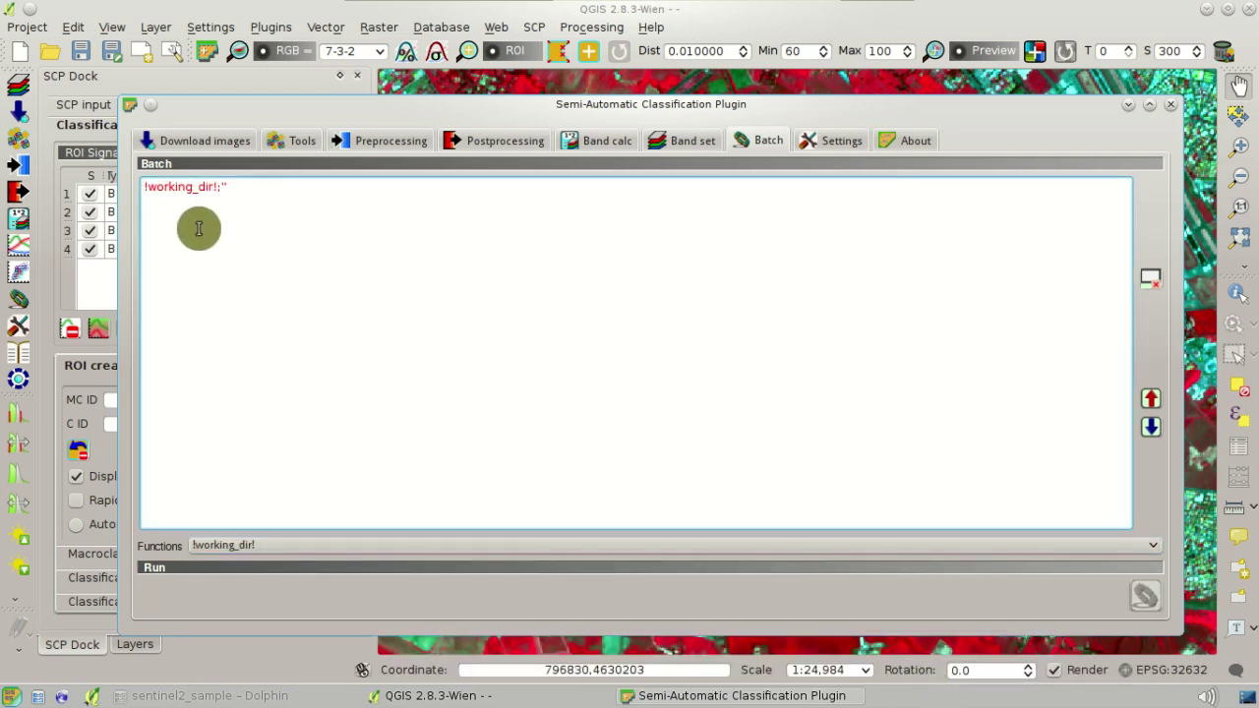
left_click(387, 552)
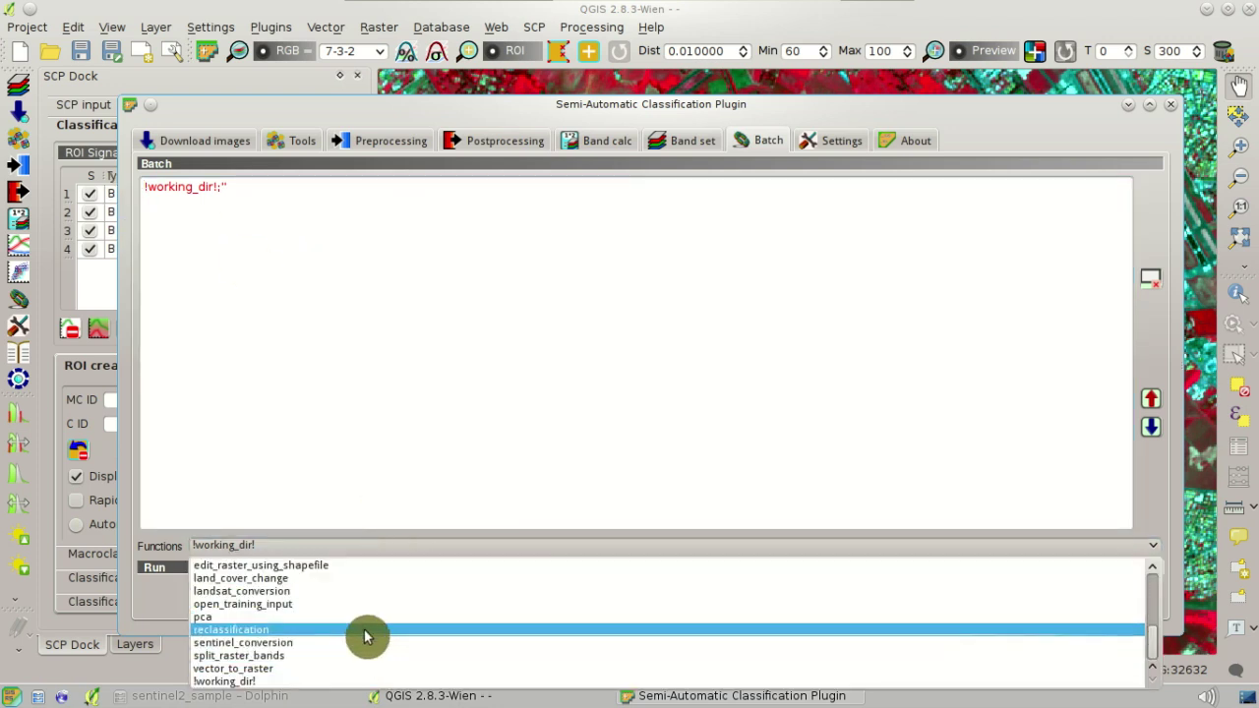
left_click(364, 630)
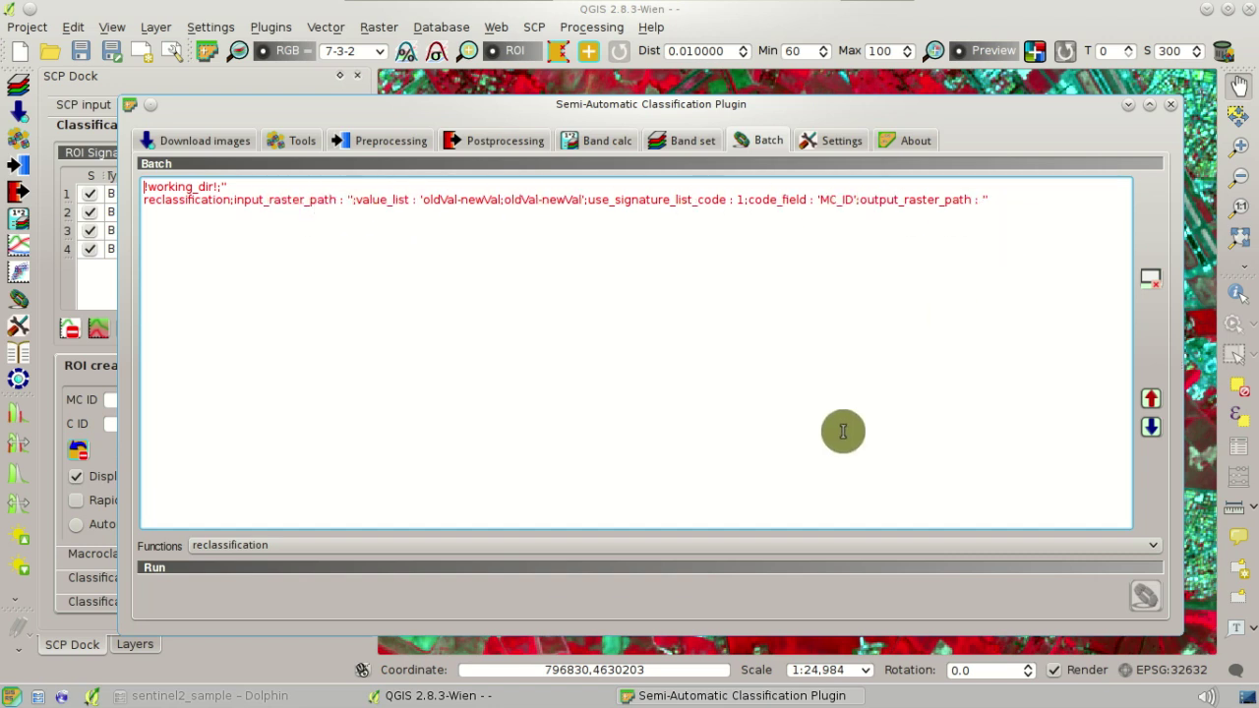
- Add the land_cover_change function to the batch script
left_click(602, 549)
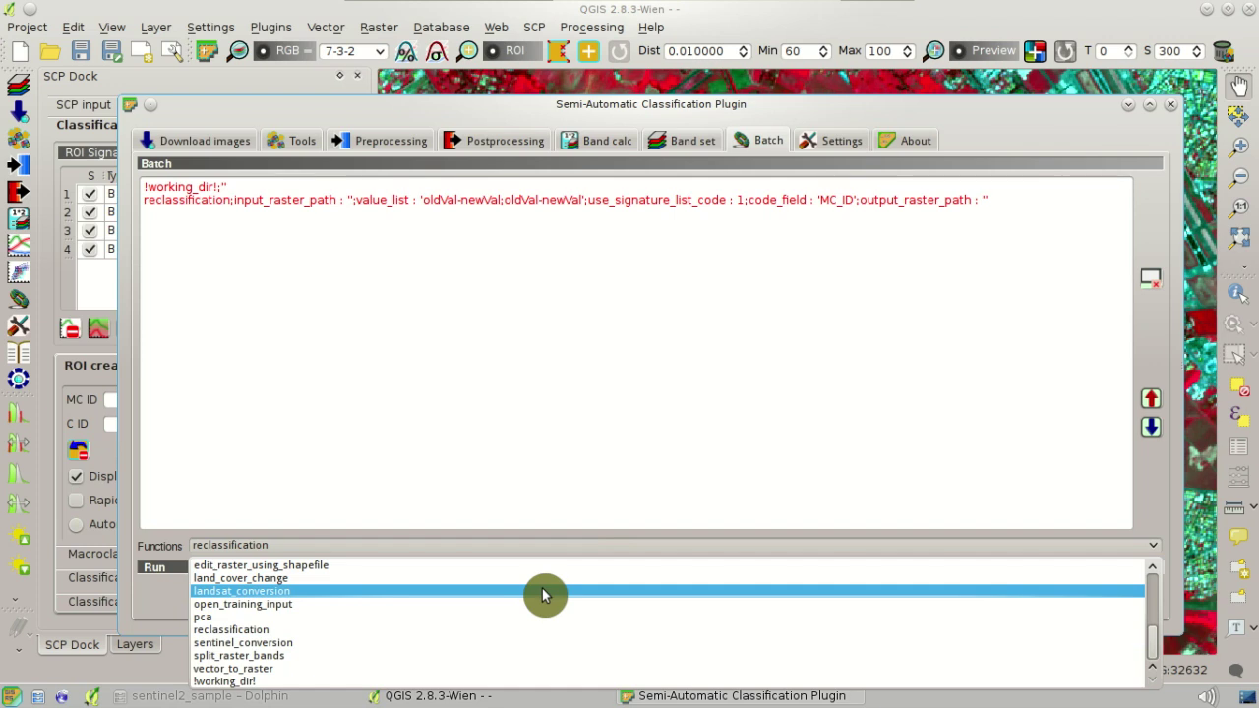
left_click(542, 577)
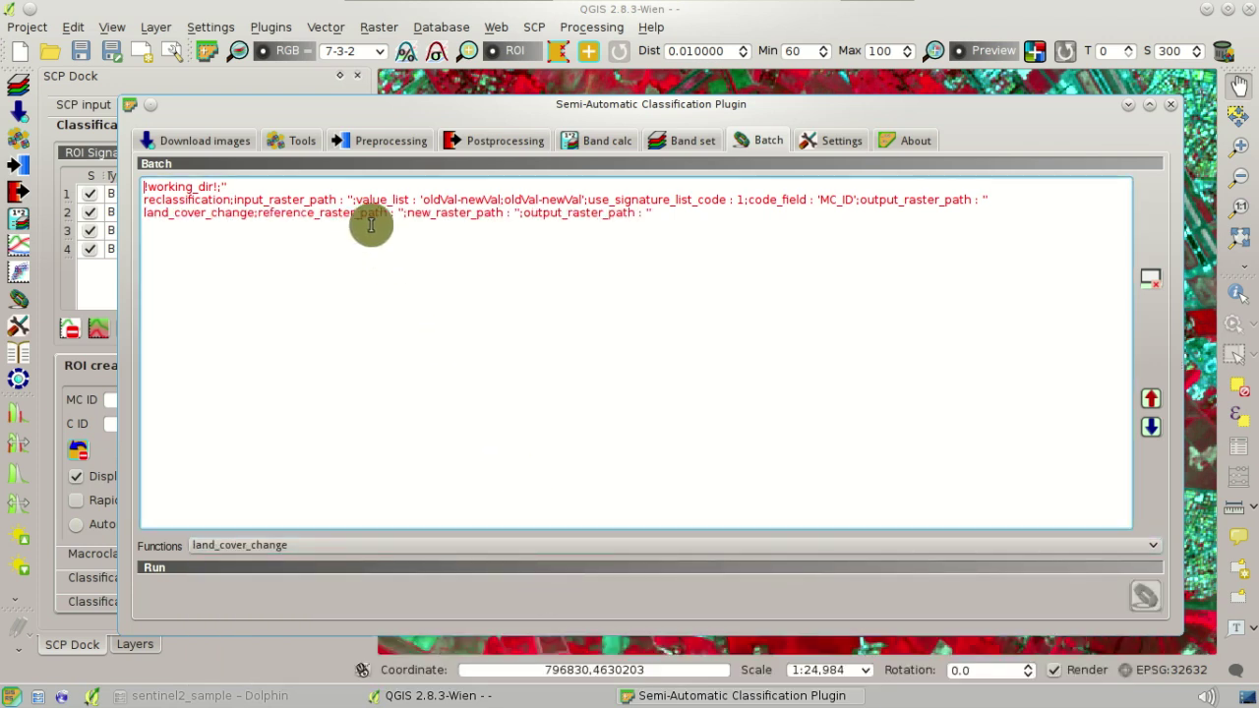
- Replace the batch script with working directory '/home/user/Desktop/sentinel2_sample/', add_raster for classification.tif, and band_calc outputs calc1.tif (class 3 to 4) and calc2.tif (bandset#b7 > 0.3)
left_click_drag(649, 212, 163, 135)
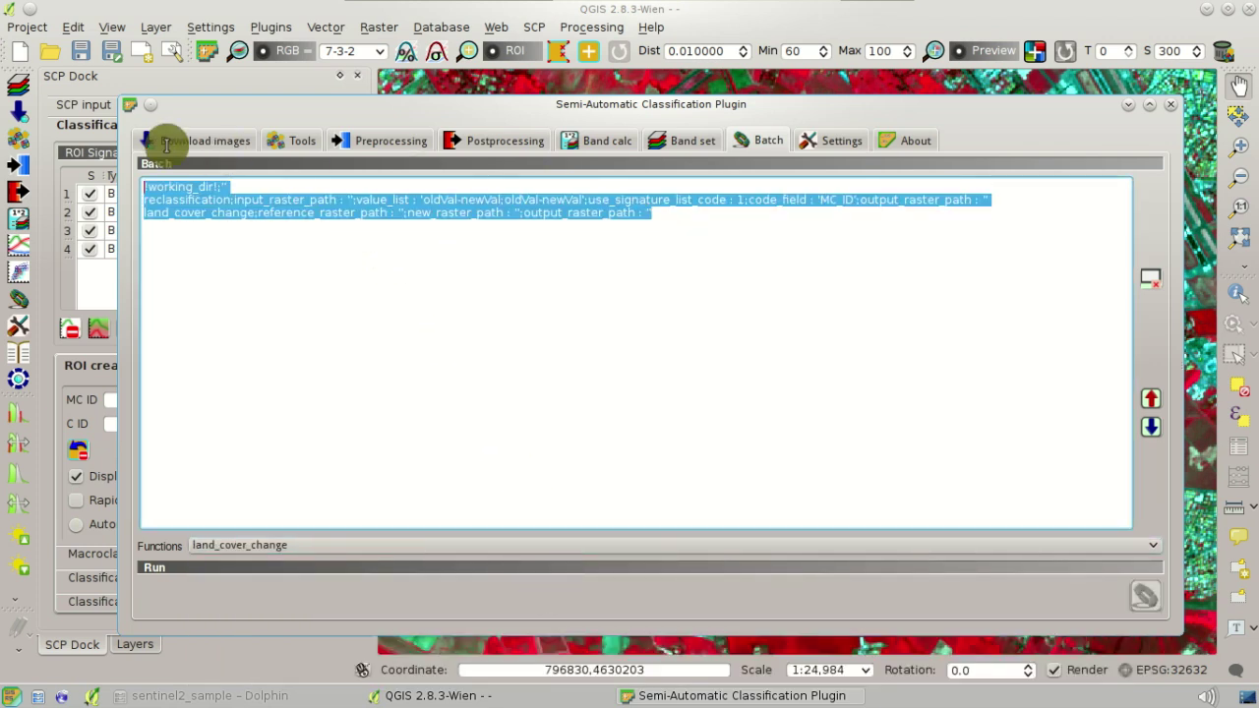
key("Delete")
type("!working_dir!;'/home/user/Desktop/sentinel2_sample/' add_raster;input_raster_path : '!working_dir!/classification.tif';input_raster_name : 'classification' band_calc;expression : 'where(\"classification\" == 3, 4, \"classification\" )';output_raster_path : '!working_dir!/calc1.tif' band_calc;expression : 'where(\"bandset#b7\" > 0.3, \"calc1.tif\", \"classification\")';output_raster_path : '!working_dir!/calc2.tif';extent_intersection : 0")
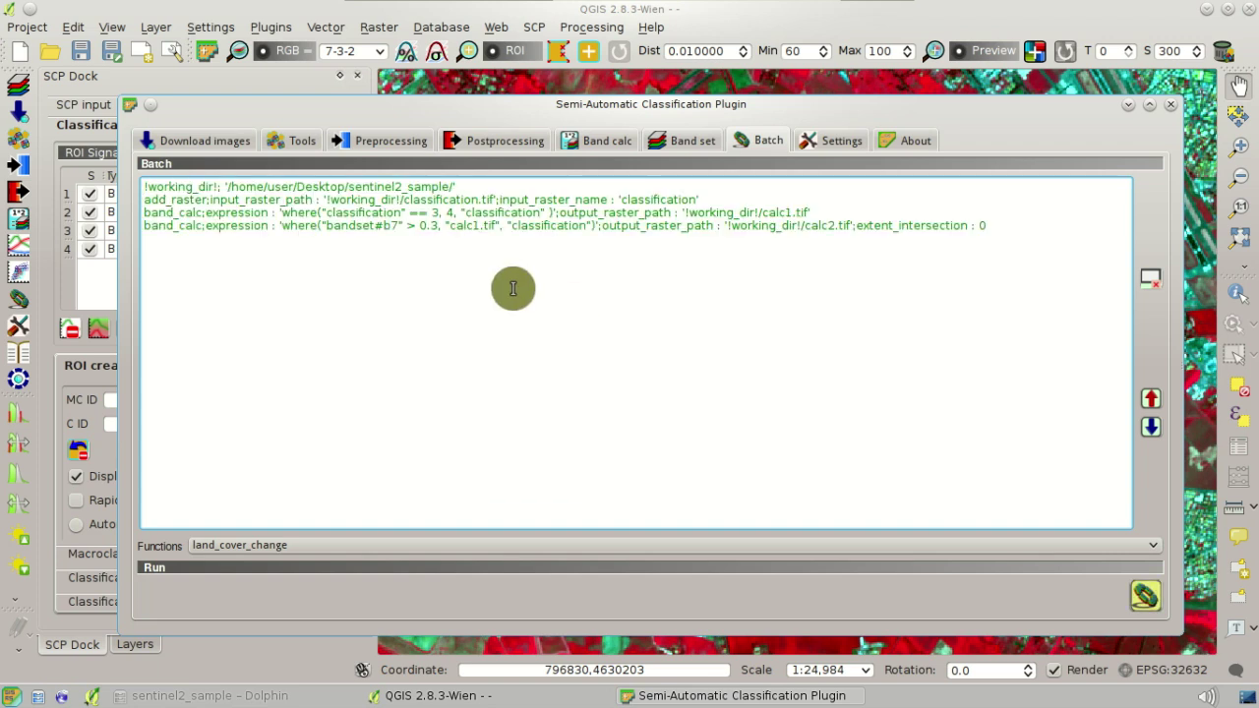
- Review the batch script's band_calc expressions and output paths, and run the batch to produce calc1.tif and calc2.tif
left_click_drag(1017, 284, 101, 115)
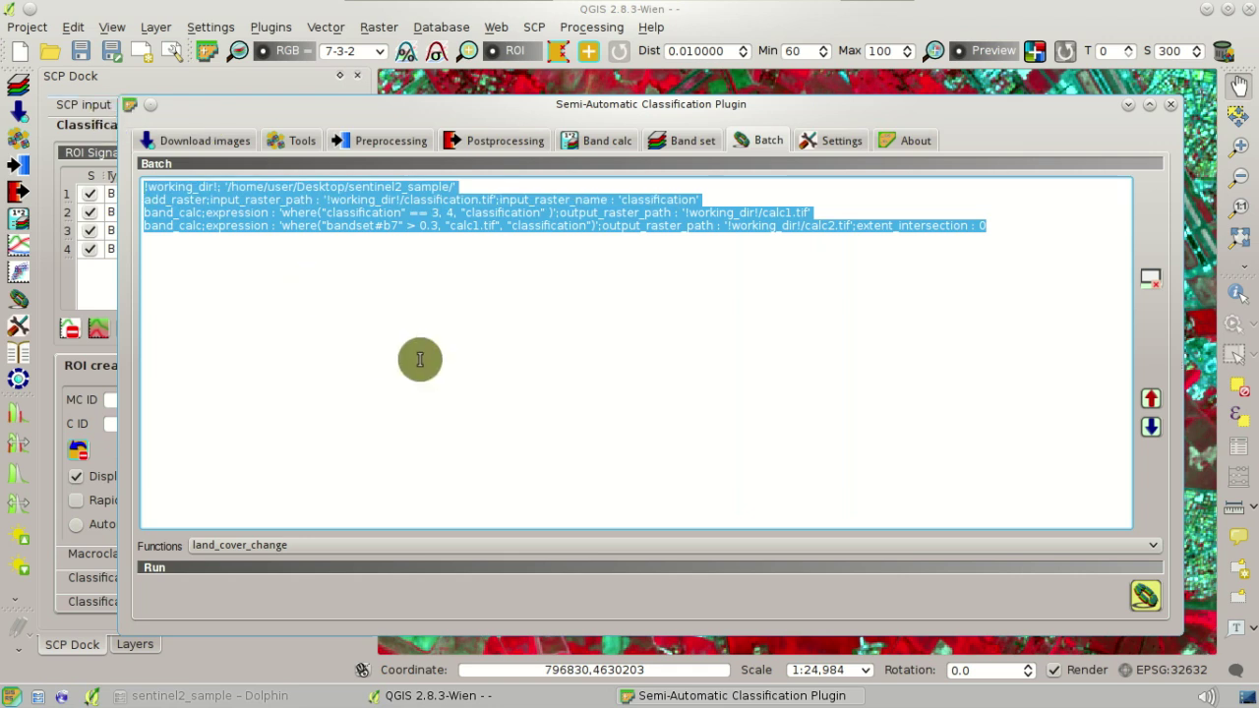
left_click(420, 359)
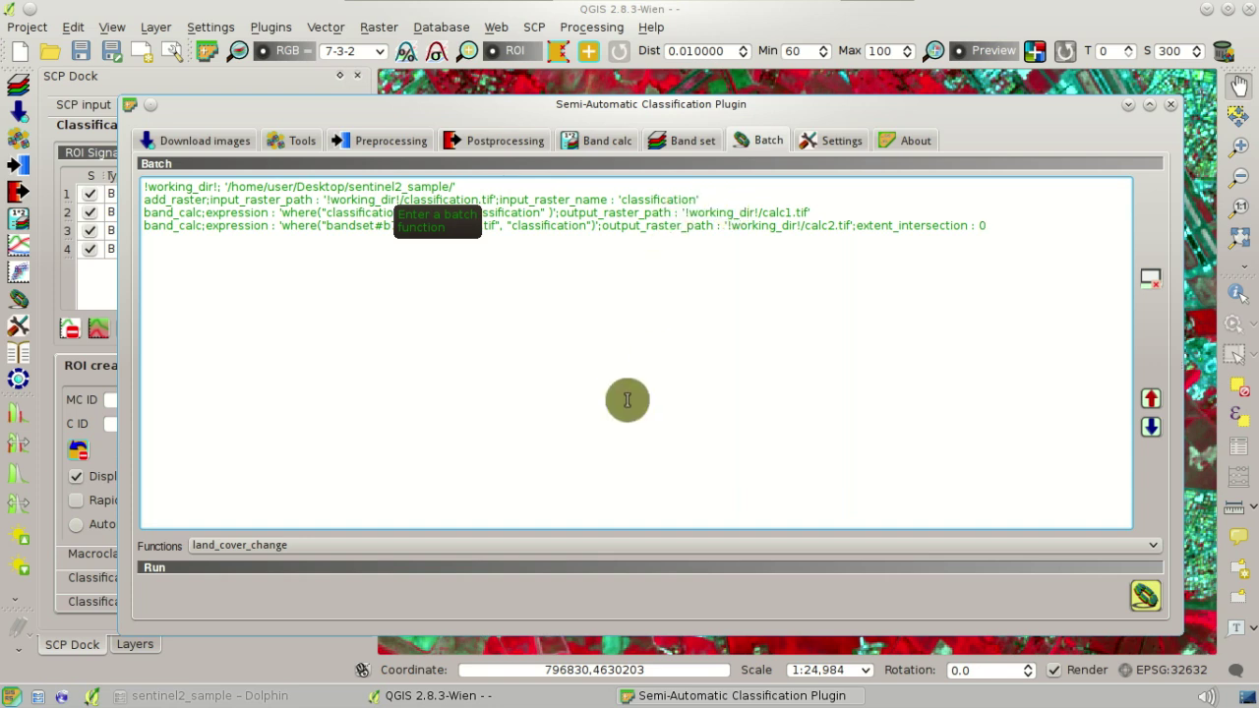
left_click(402, 213)
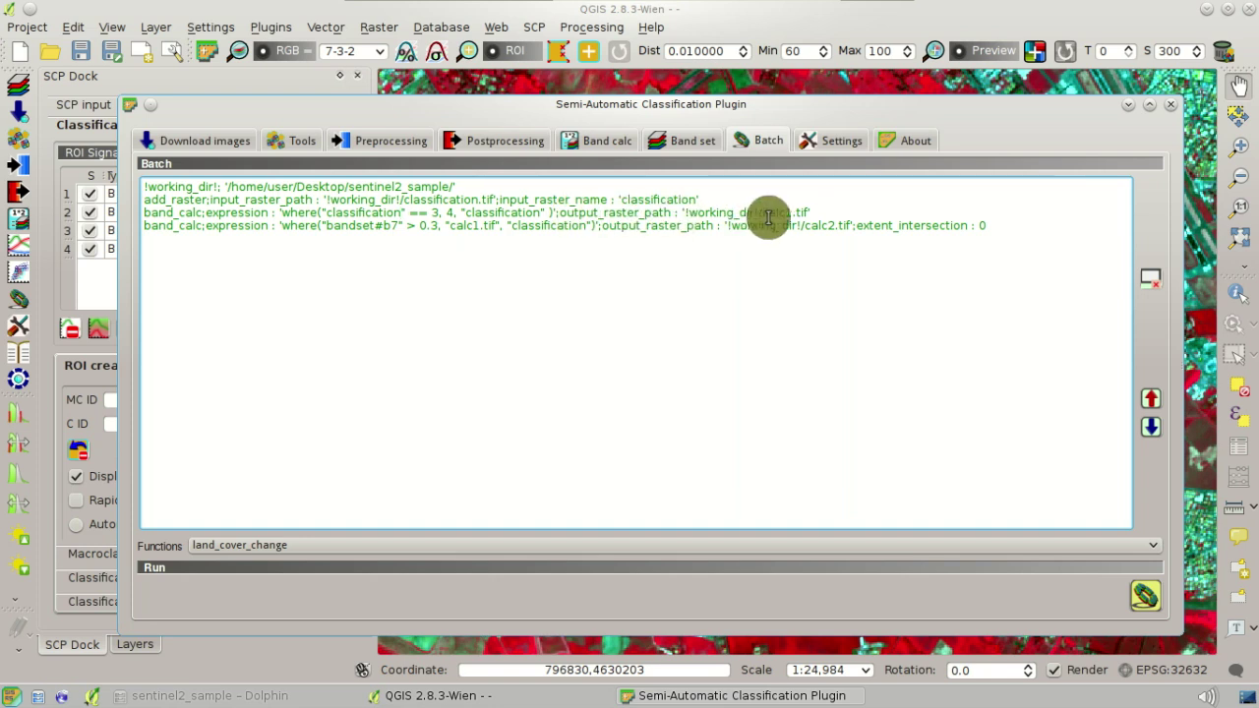
left_click_drag(809, 211, 767, 212)
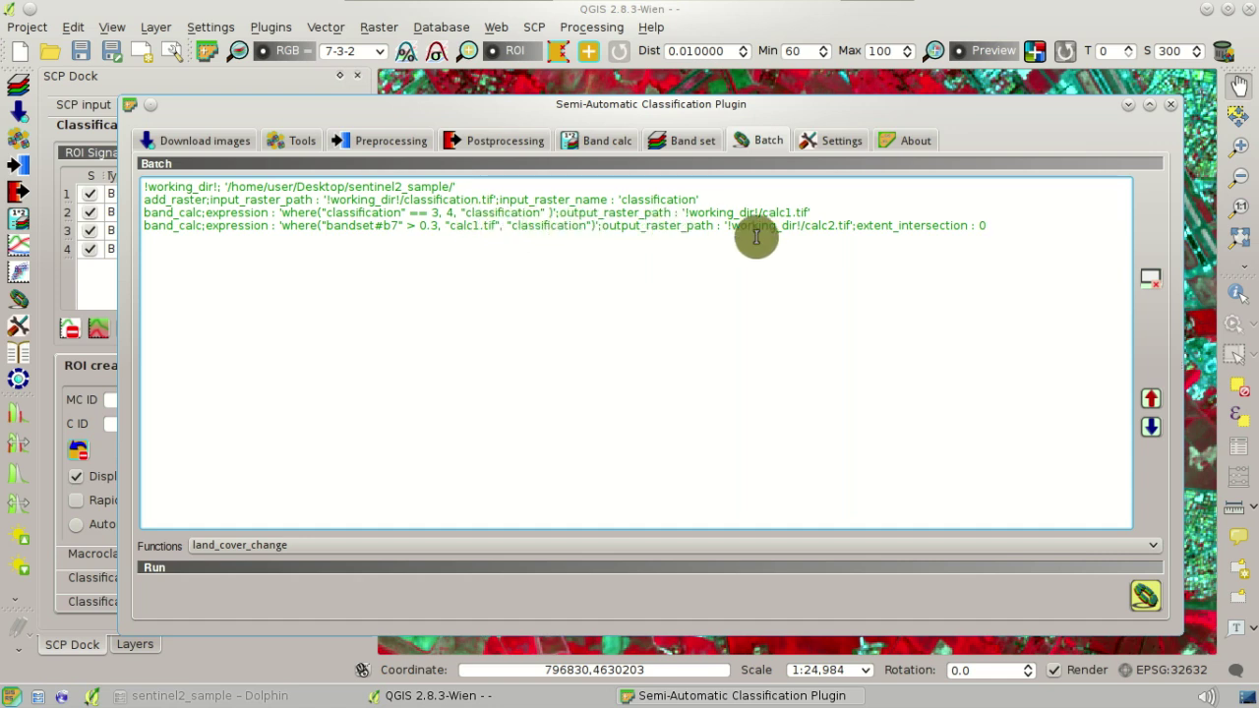
left_click(1144, 599)
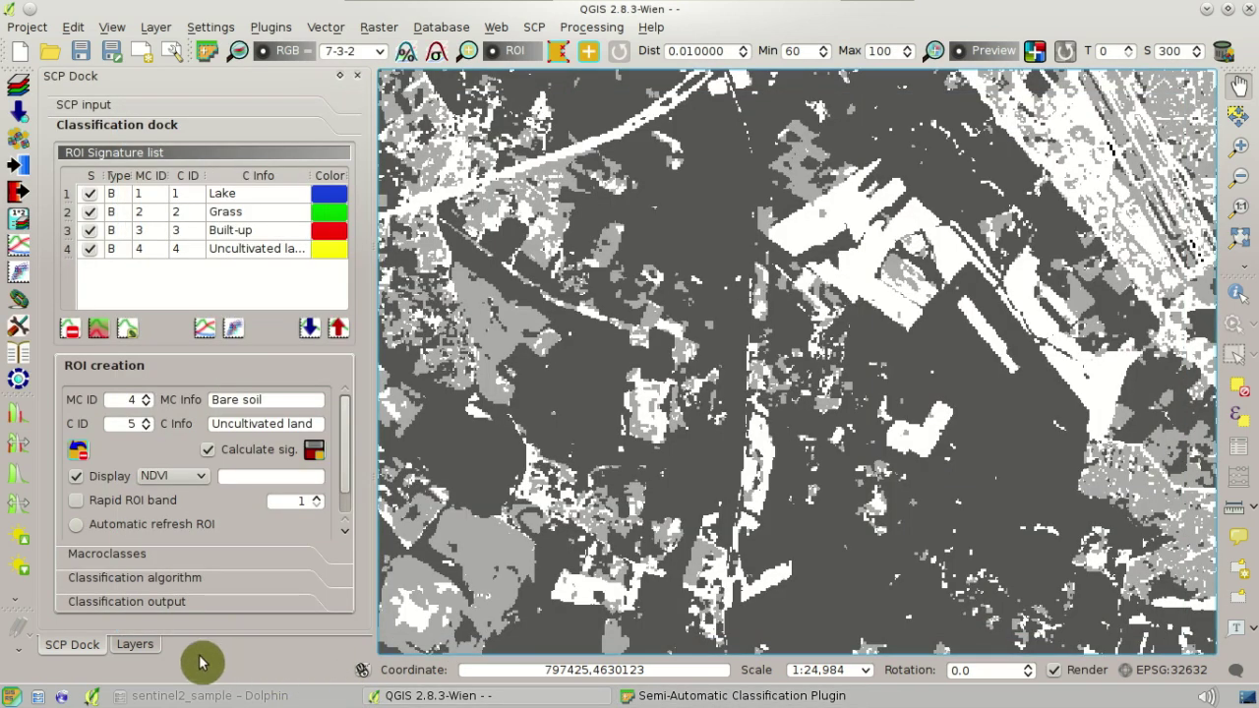
- Copy the style of the classification layer and apply it to the calc1.tif and calc2.tif layers
left_click(143, 648)
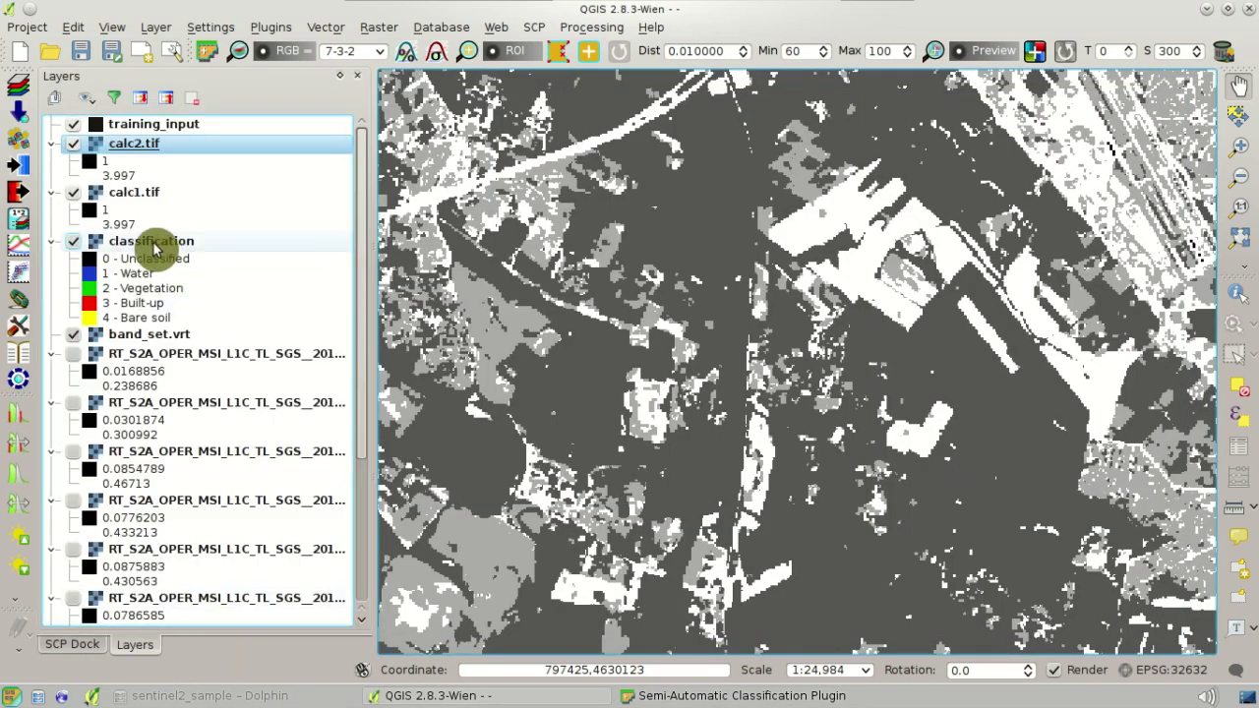
right_click(162, 245)
mouse_move(259, 455)
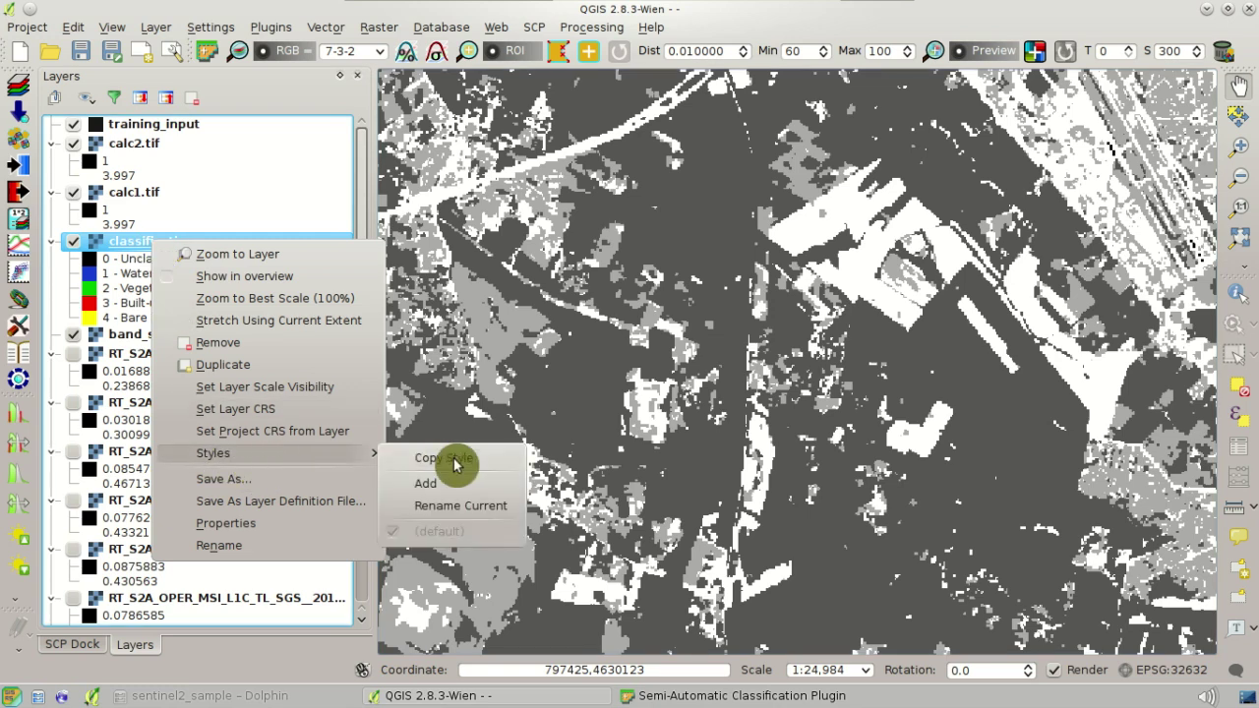
left_click(449, 460)
right_click(162, 200)
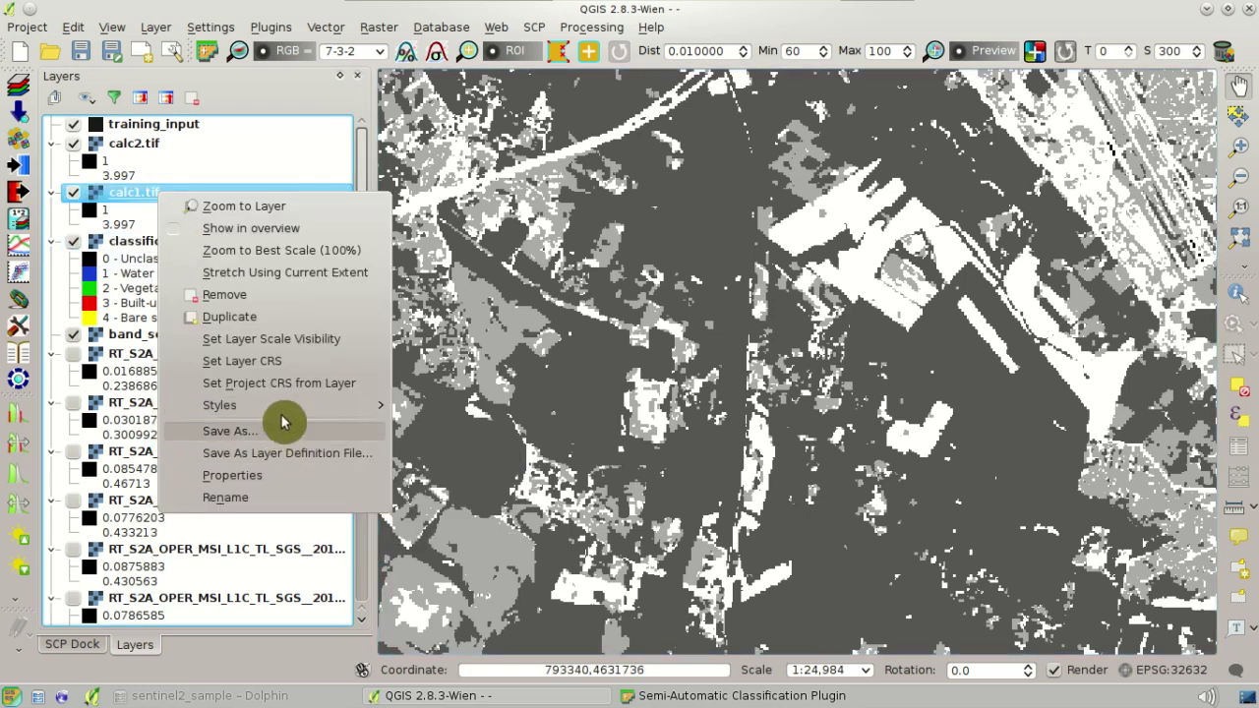
mouse_move(281, 405)
left_click(497, 438)
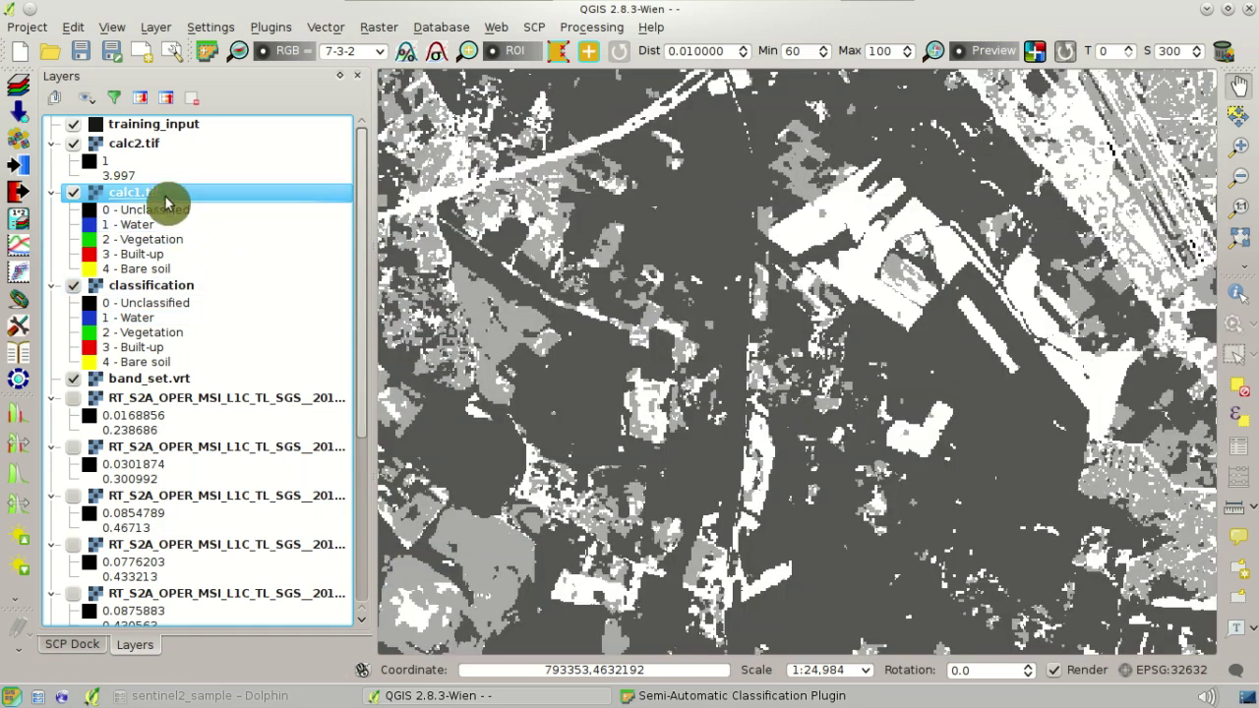
right_click(146, 146)
mouse_move(295, 358)
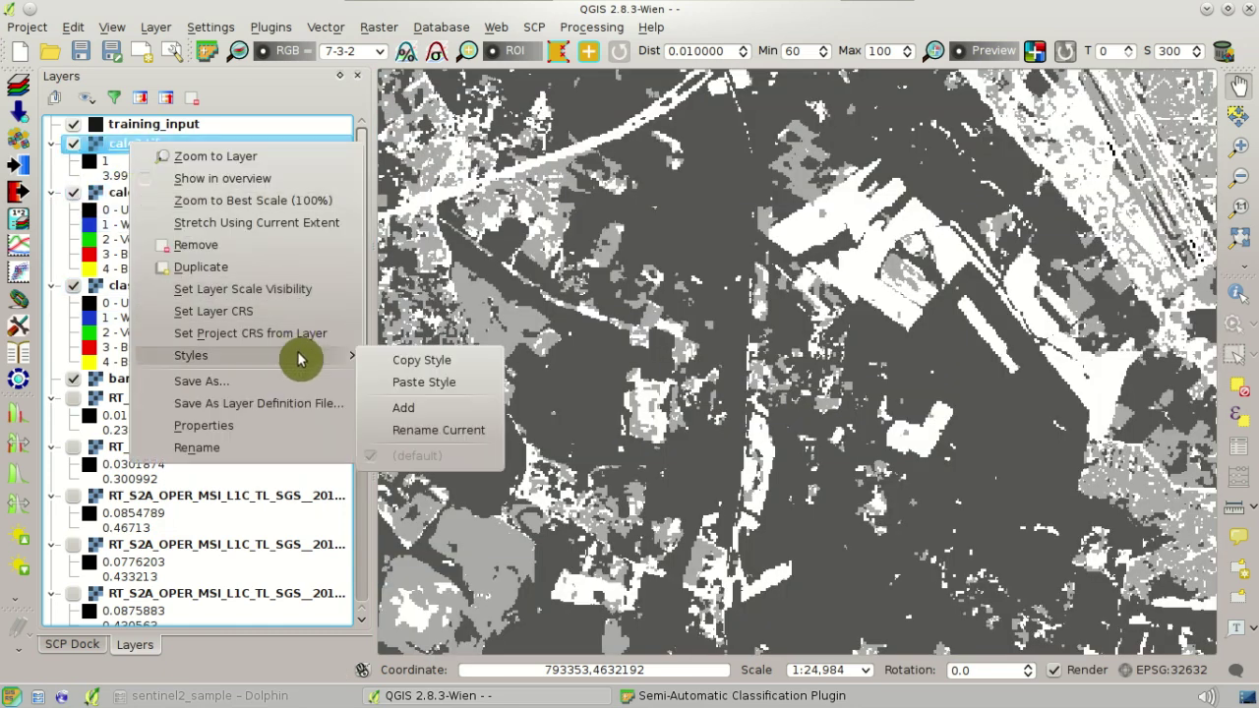
left_click(467, 384)
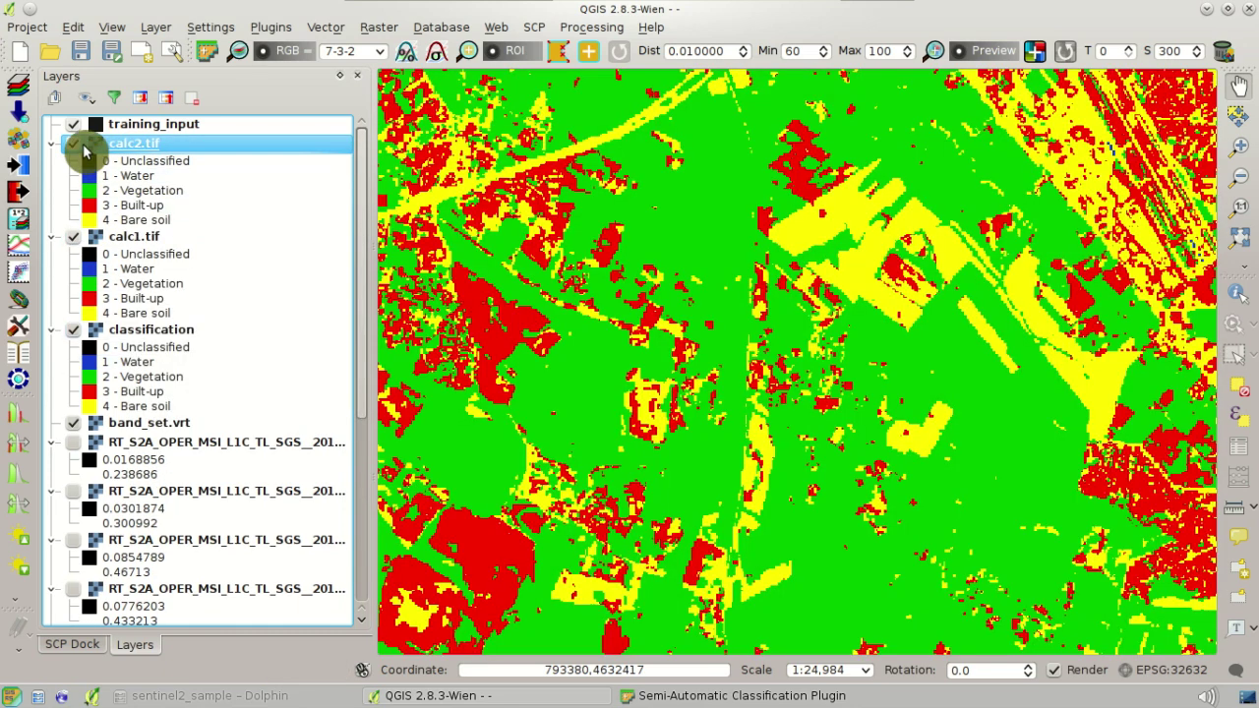
- Compare calc2.tif, calc1.tif and the original classification on the map by toggling the visibility of the two calculated layers
left_click(72, 144)
left_click(73, 237)
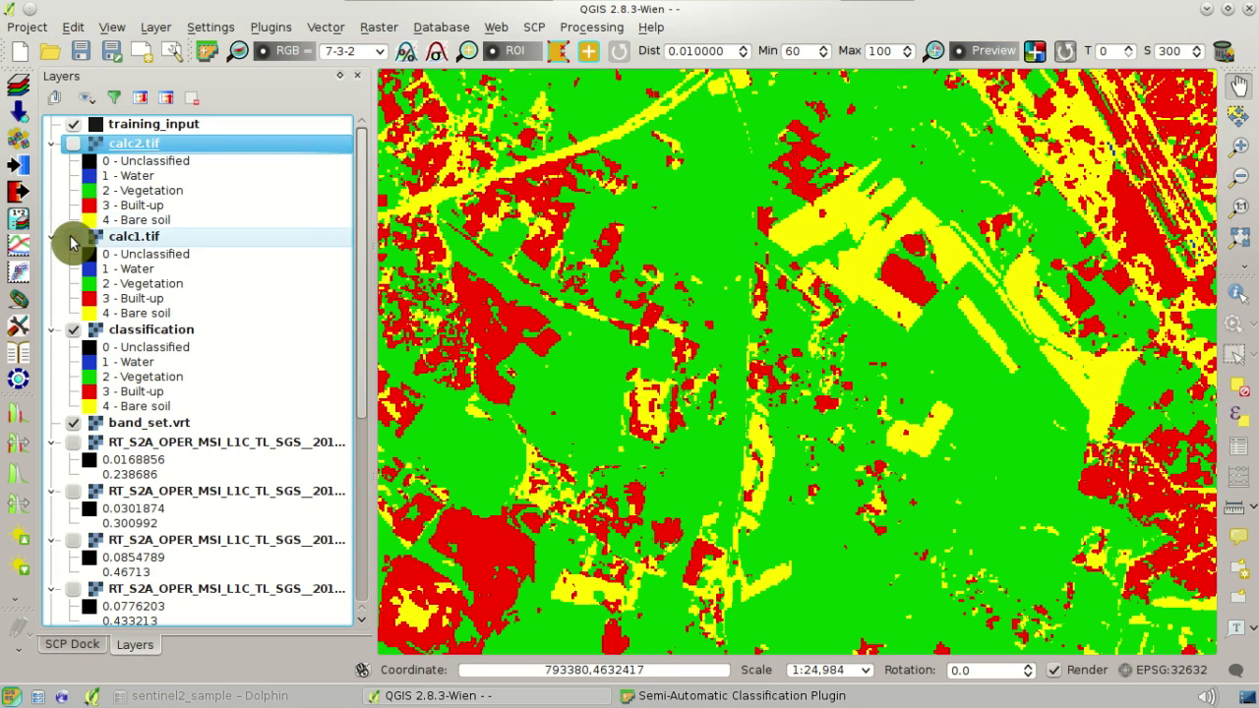
left_click(73, 237)
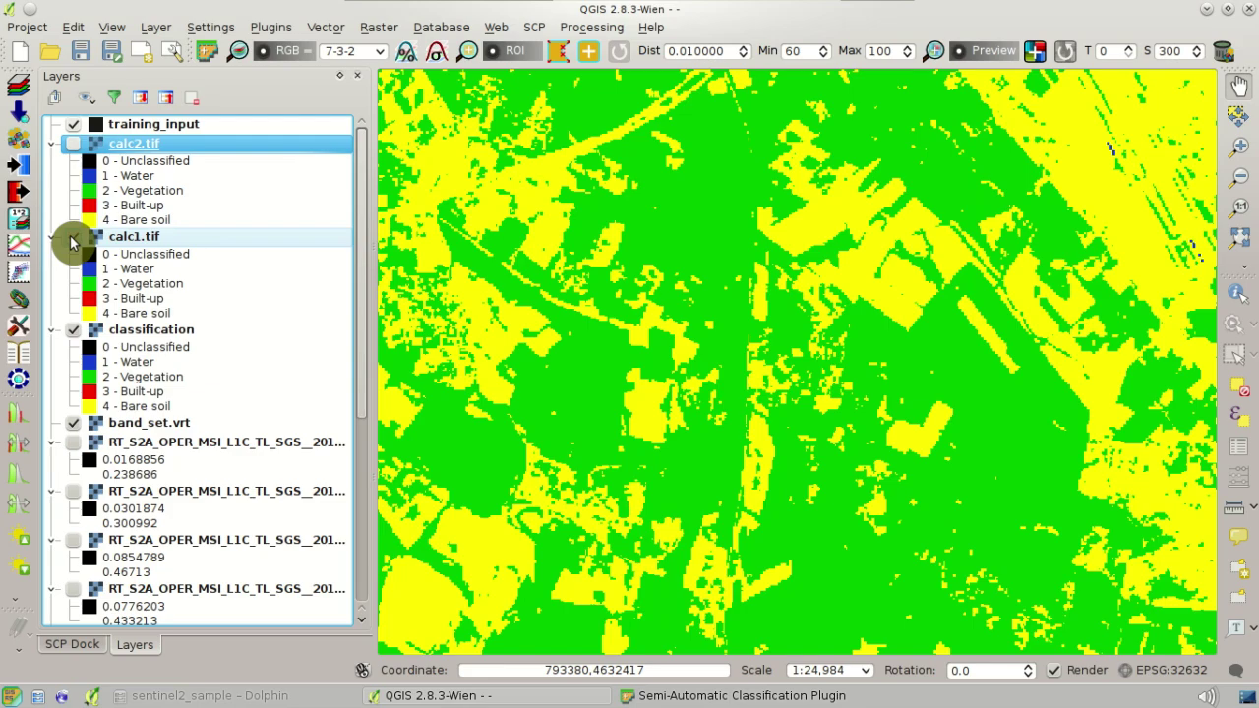
left_click(73, 146)
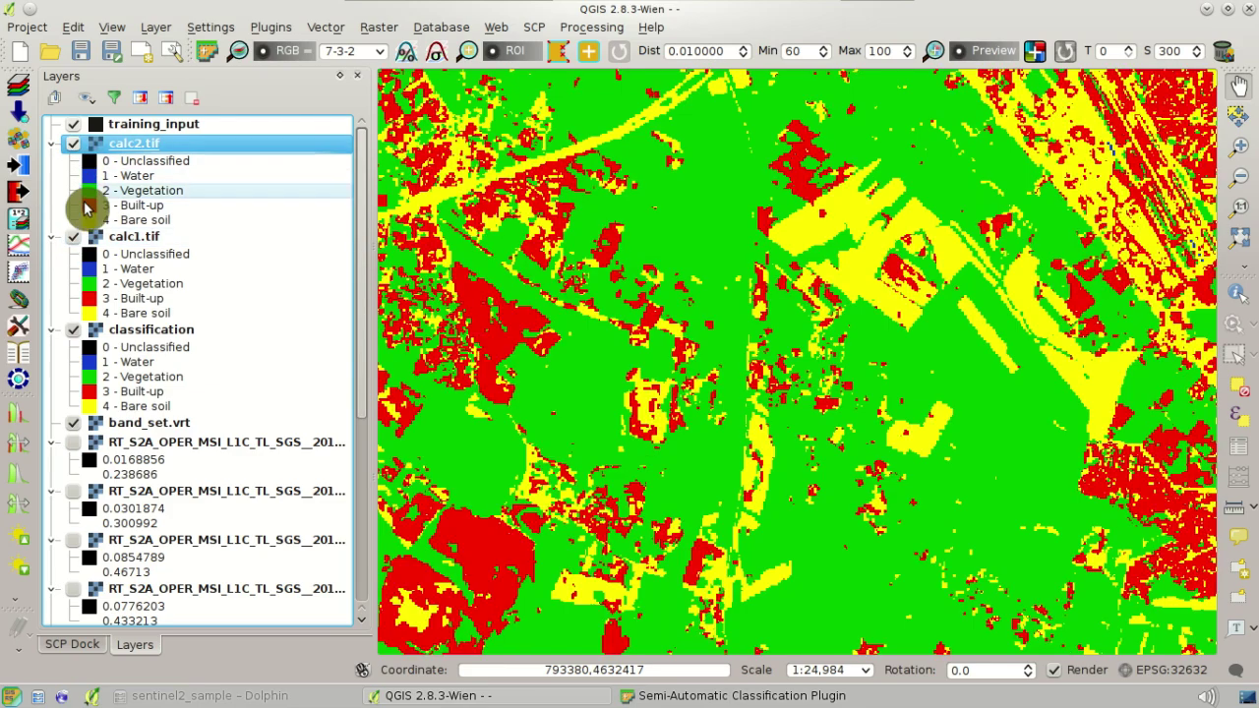